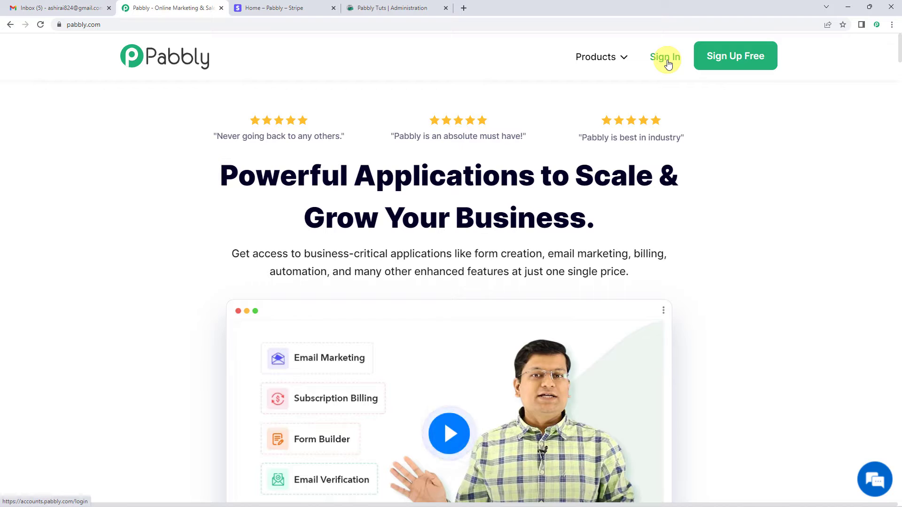
- Sign in to Pabbly, open Pabbly Connect and create a workflow named "Stripe To go4clic"
left_click(667, 57)
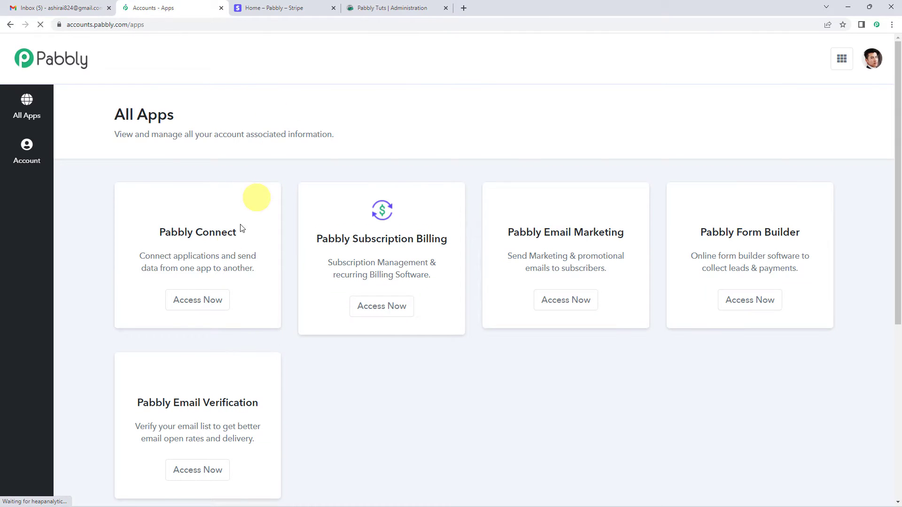
left_click(204, 308)
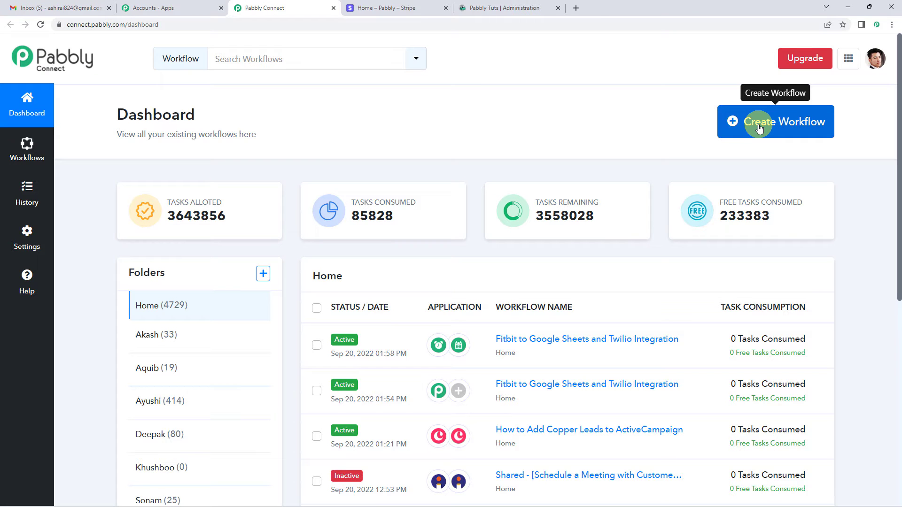
left_click(759, 127)
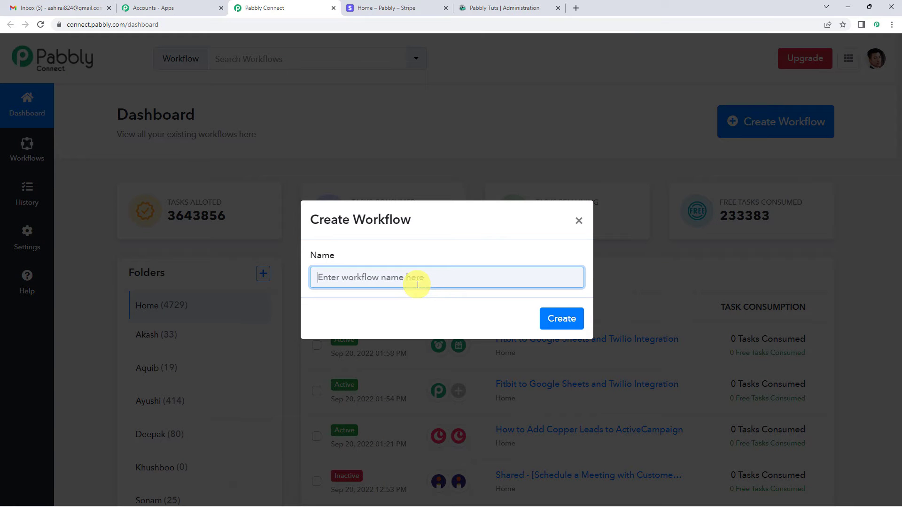
type("Stripe To go4clic")
left_click_drag(332, 282, 429, 275)
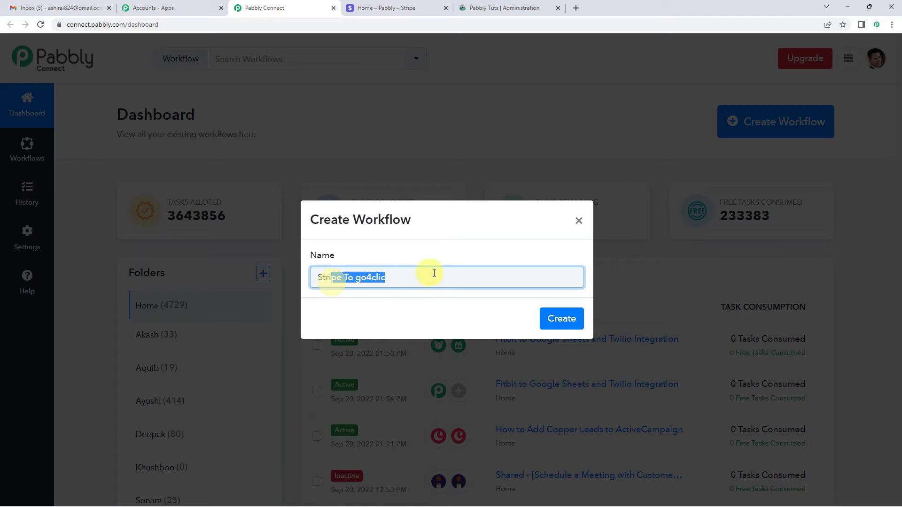
left_click(561, 321)
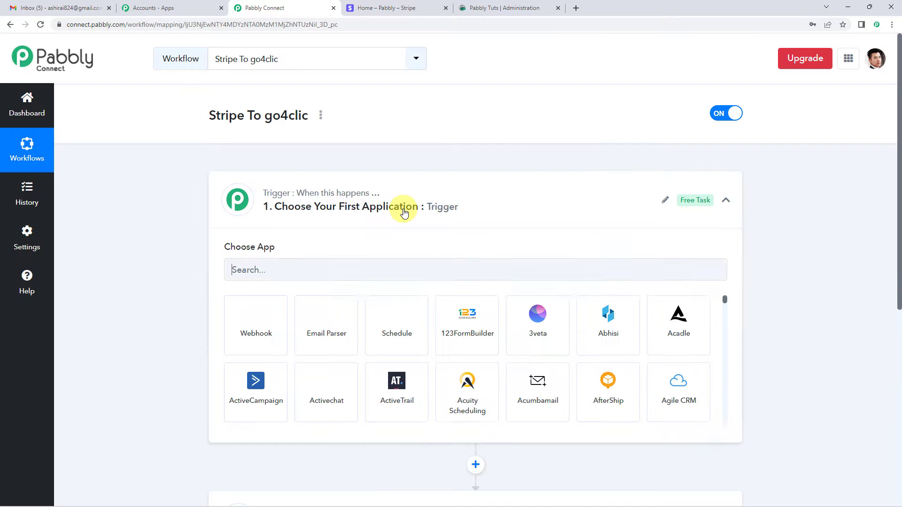
- Set the workflow's trigger to the Stripe app with the New Charge event
left_click(404, 211)
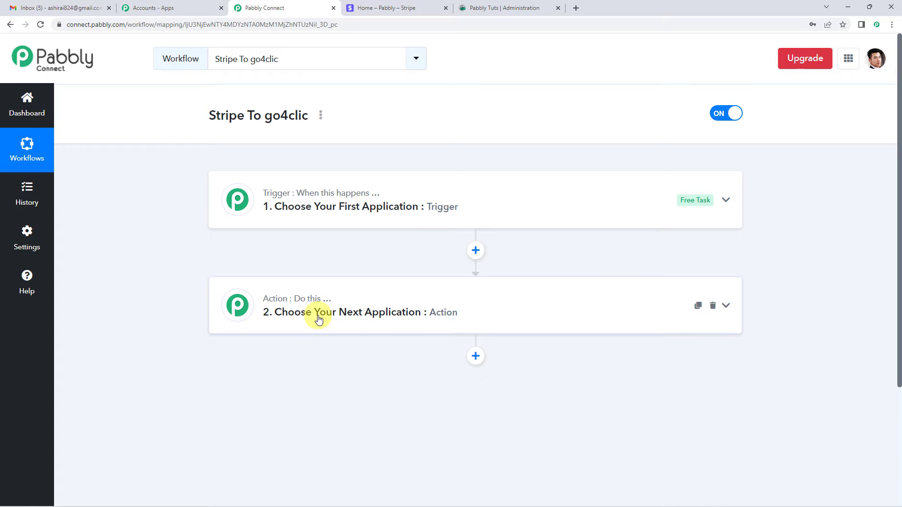
left_click(326, 206)
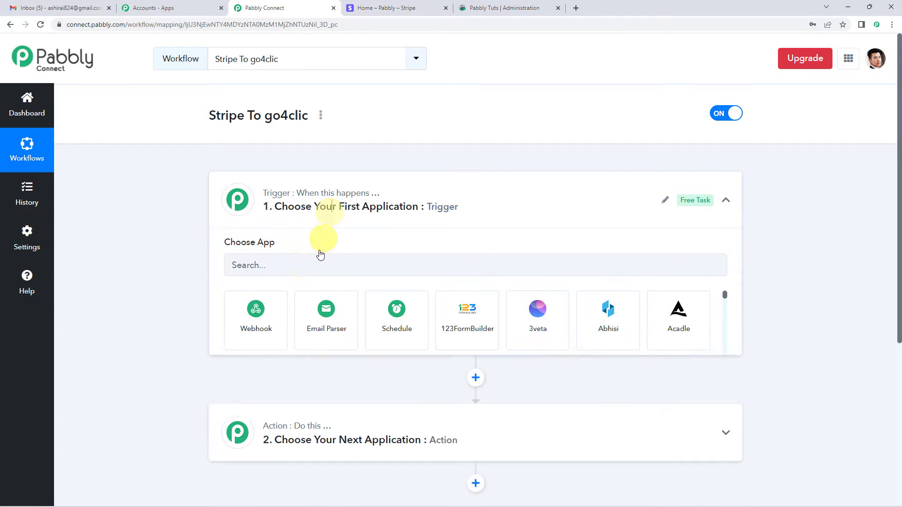
left_click(302, 269)
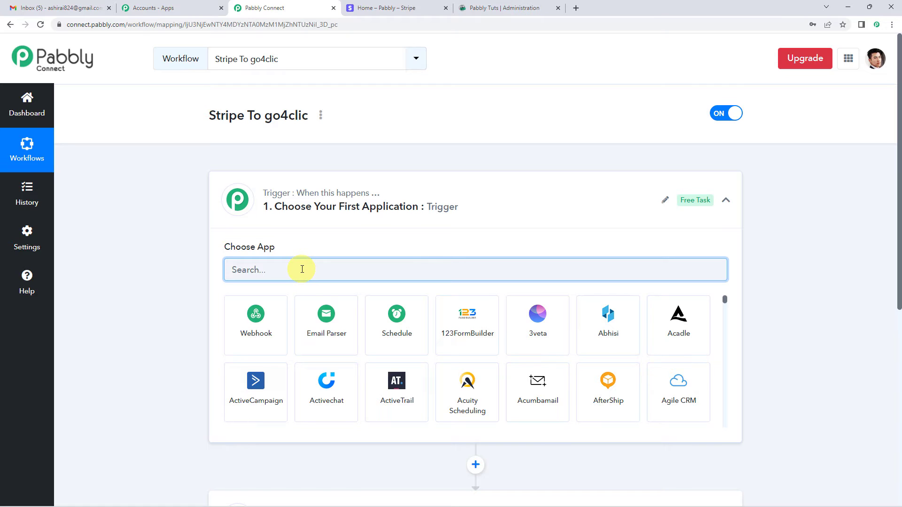
type("STR")
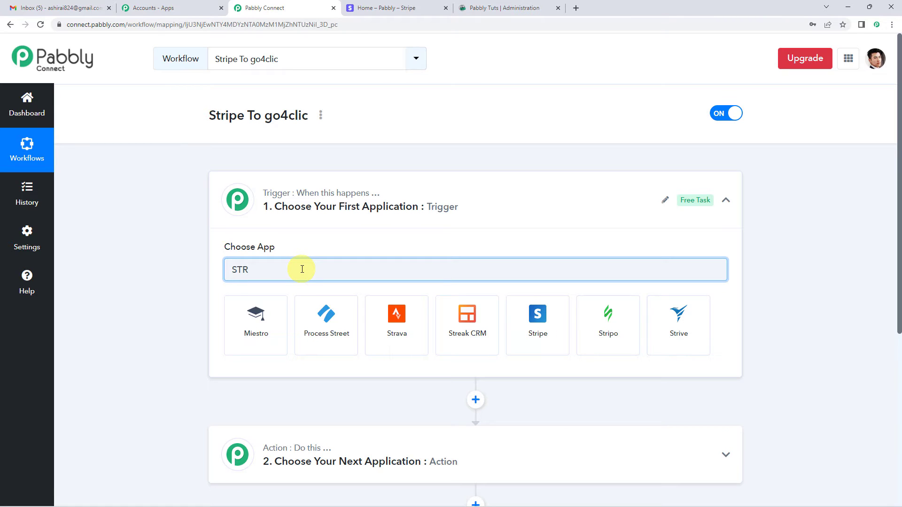
type("I")
left_click(261, 315)
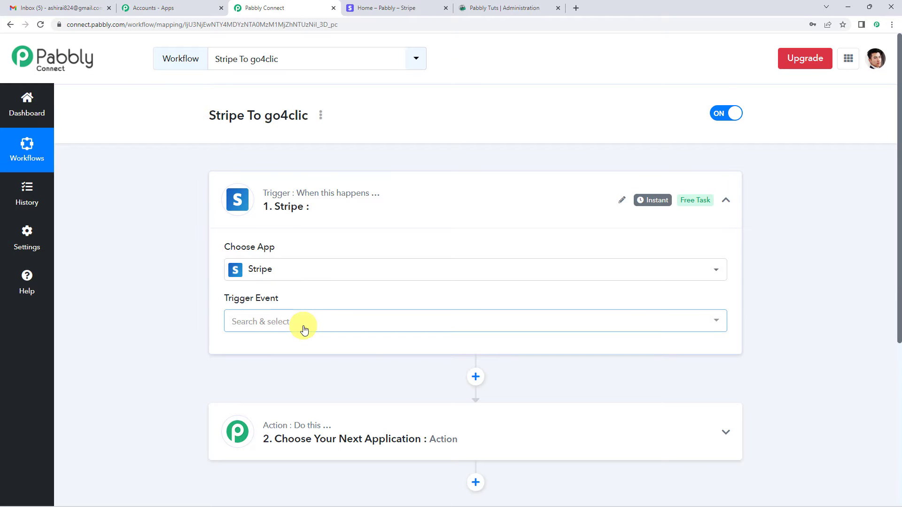
left_click(303, 327)
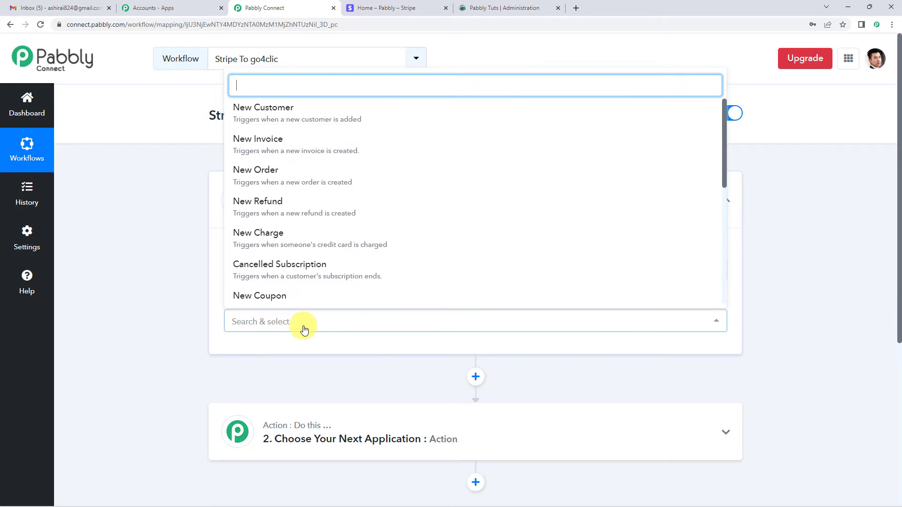
left_click(292, 247)
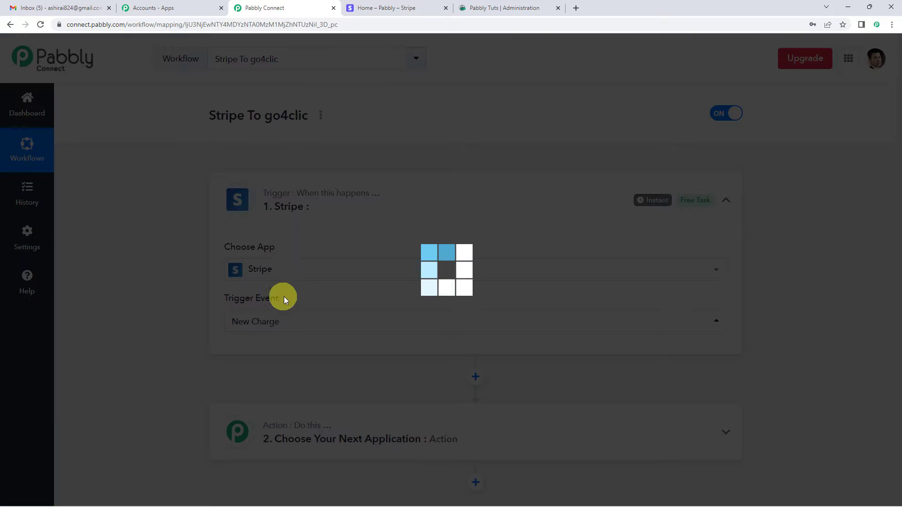
- Copy the Stripe trigger's webhook URL and open Stripe's Webhooks settings
scroll(319, 286, "down", 2)
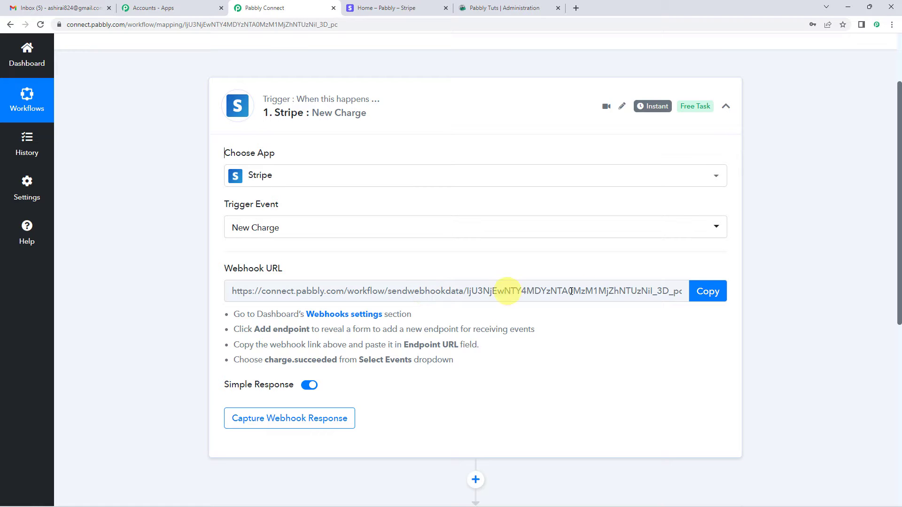
left_click(716, 291)
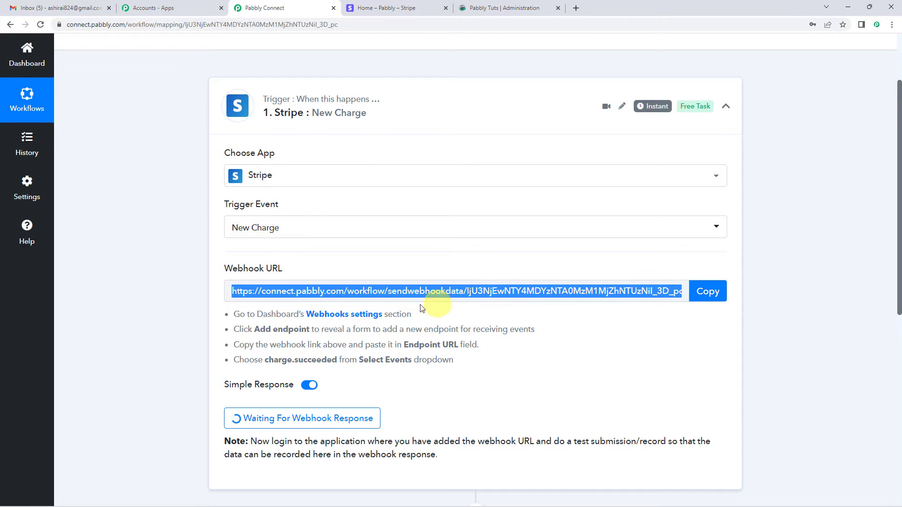
left_click(357, 319)
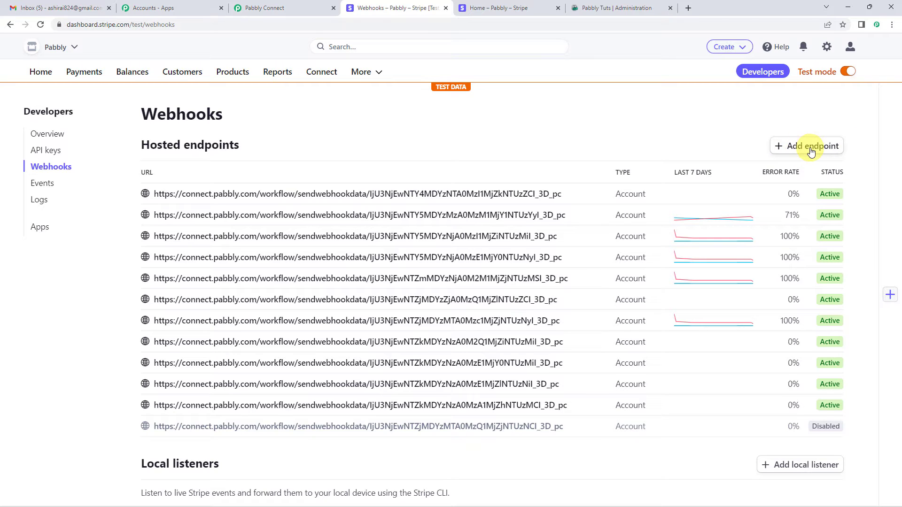
- Start a new hosted endpoint in Stripe and enter the copied Pabbly webhook URL as its endpoint URL
left_click(811, 151)
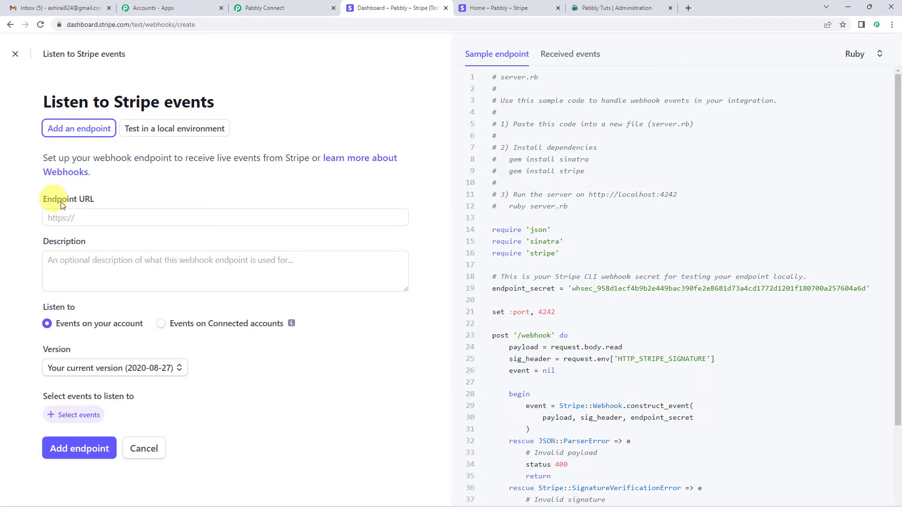
left_click(81, 218)
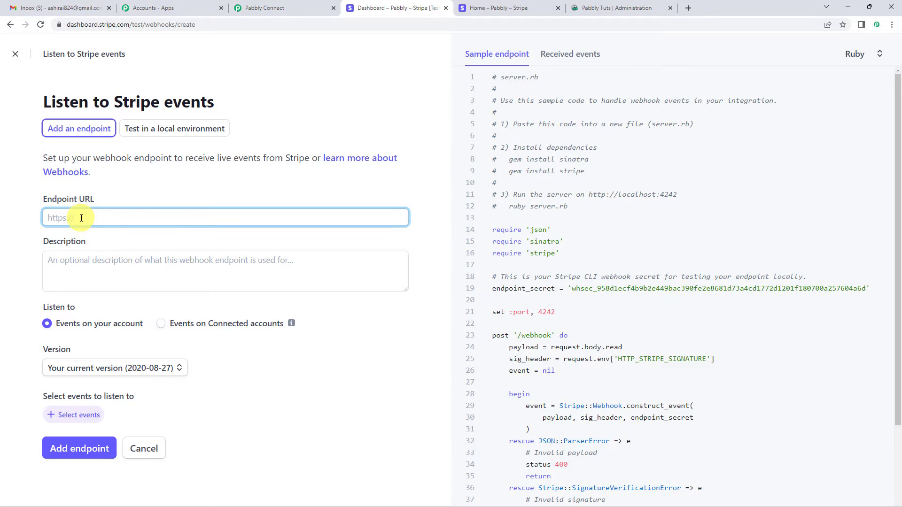
key("ctrl+v")
left_click_drag(138, 218, 21, 215)
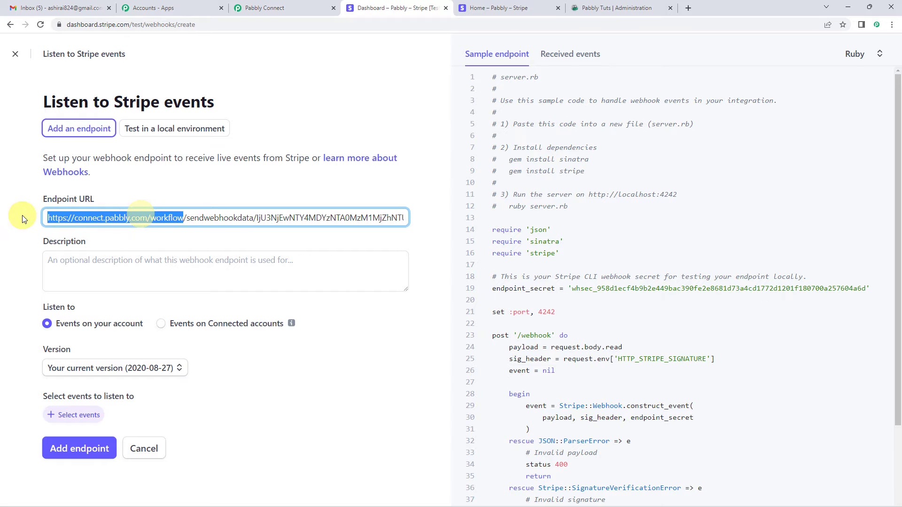
left_click(120, 220)
left_click(266, 8)
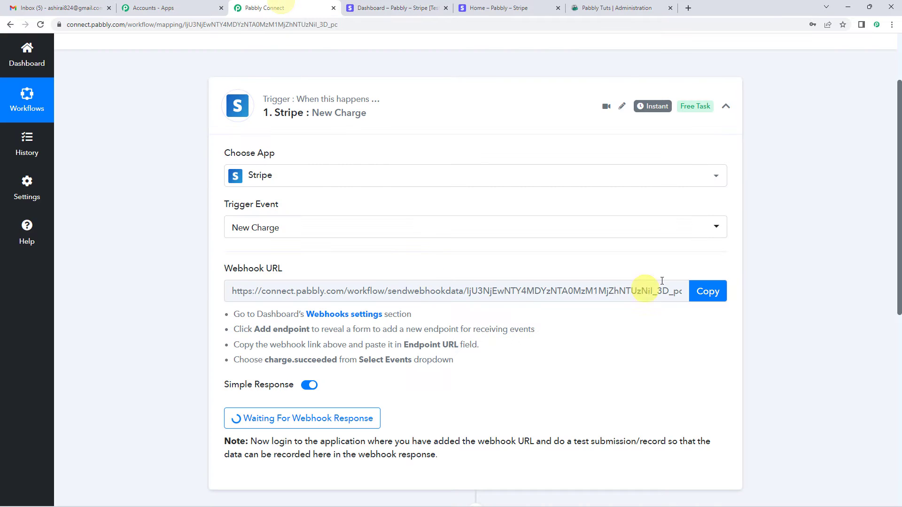
left_click(700, 296)
left_click(401, 8)
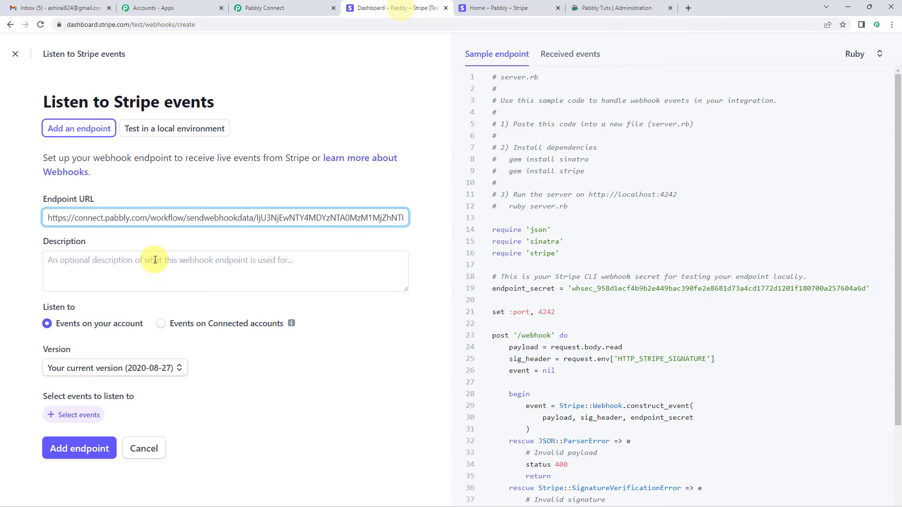
- Enter "Trials" as the description of the new webhook endpoint
left_click(87, 265)
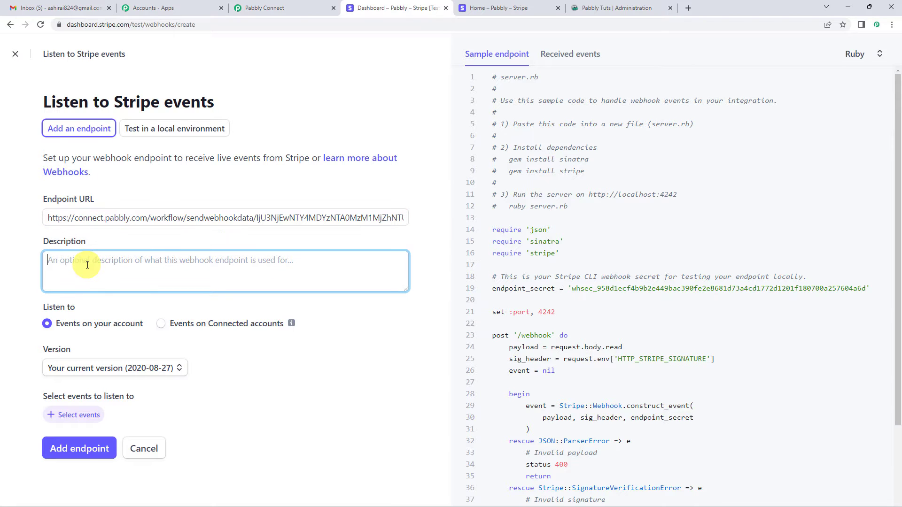
type("tRU")
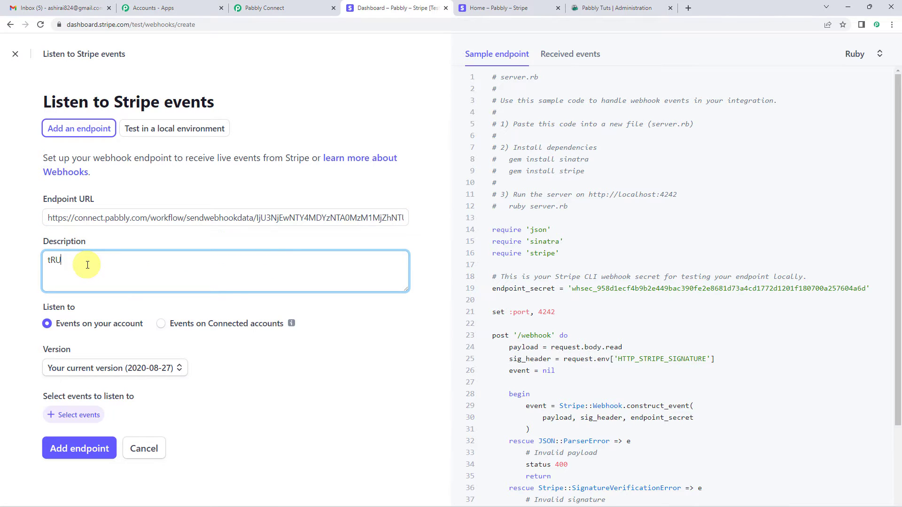
type("R")
key("BackSpace")
key("BackSpace")
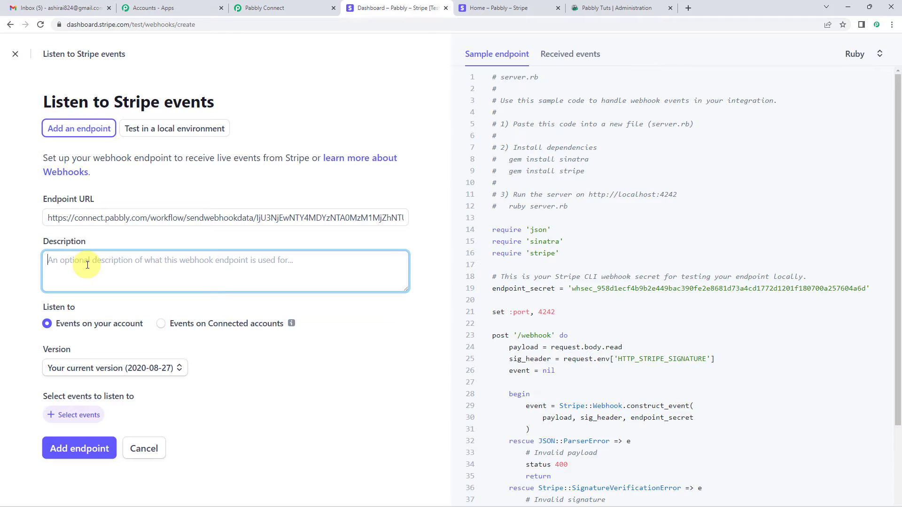
type("Trials")
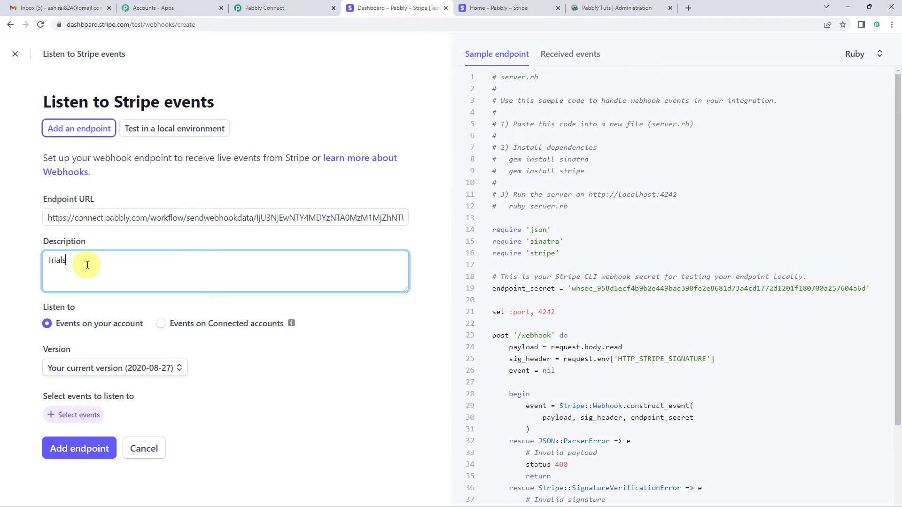
- Select the charge.succeeded event named in Pabbly's trigger instructions and add the endpoint
left_click(63, 417)
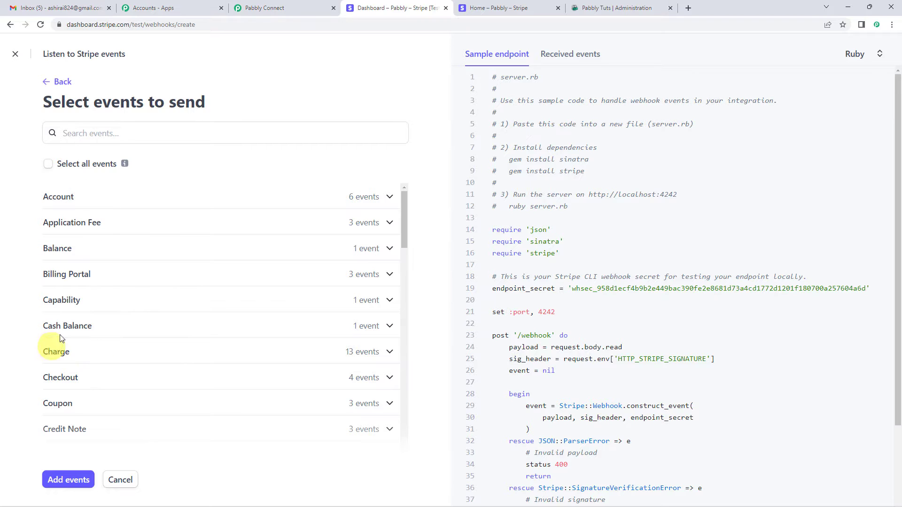
left_click(269, 10)
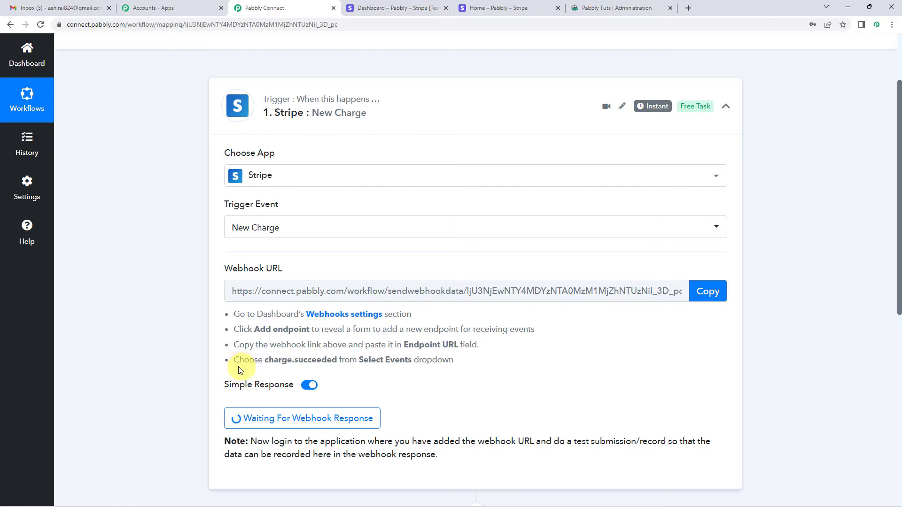
left_click_drag(234, 360, 451, 362)
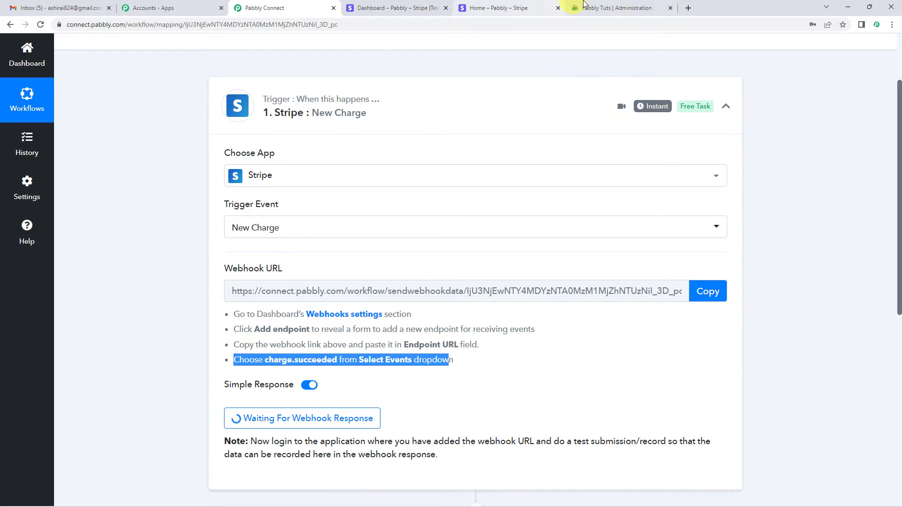
left_click(407, 4)
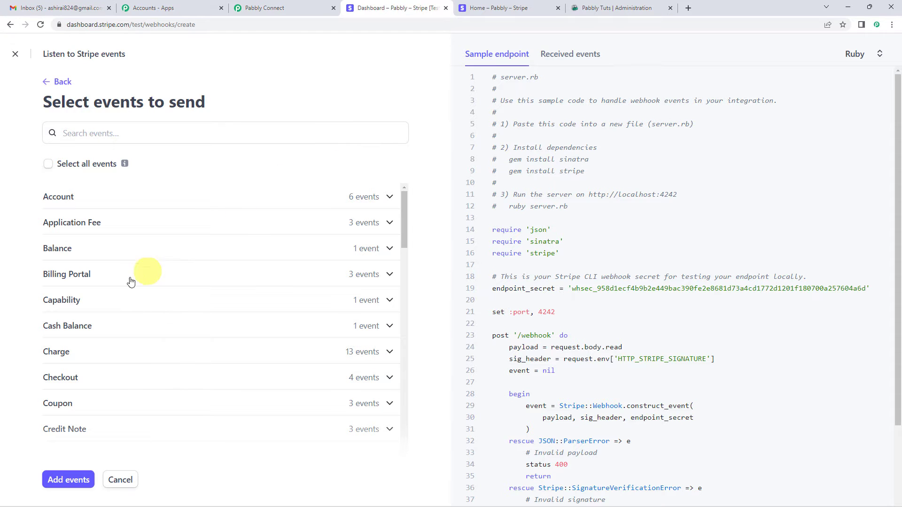
scroll(74, 253, "down", 1)
scroll(74, 254, "down", 3)
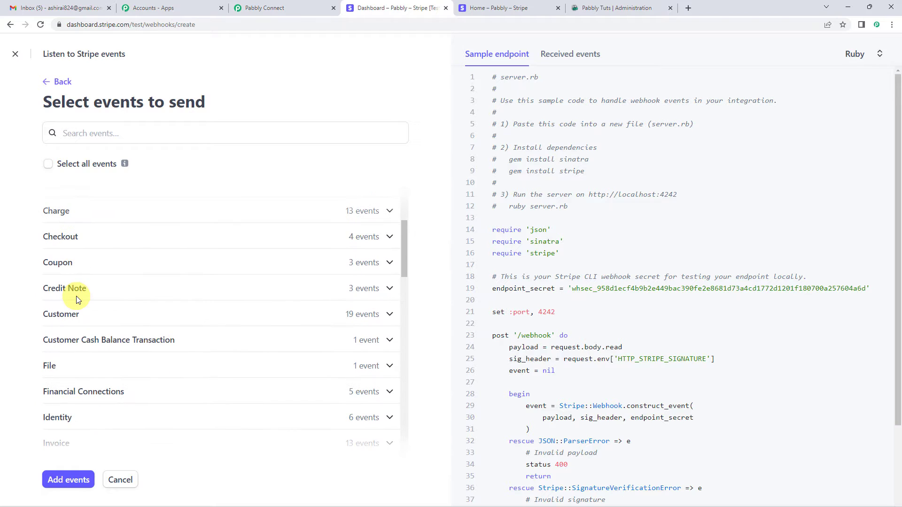
scroll(78, 310, "up", 3)
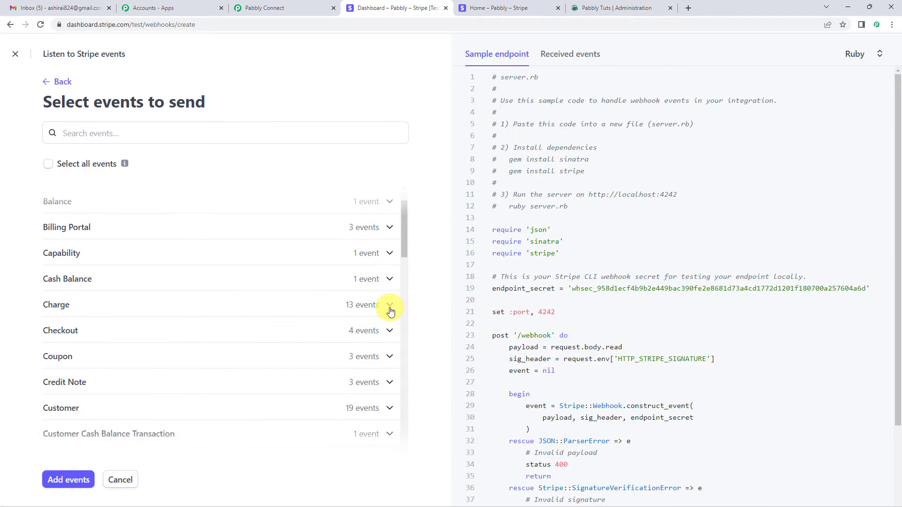
left_click(390, 306)
scroll(185, 251, "down", 2)
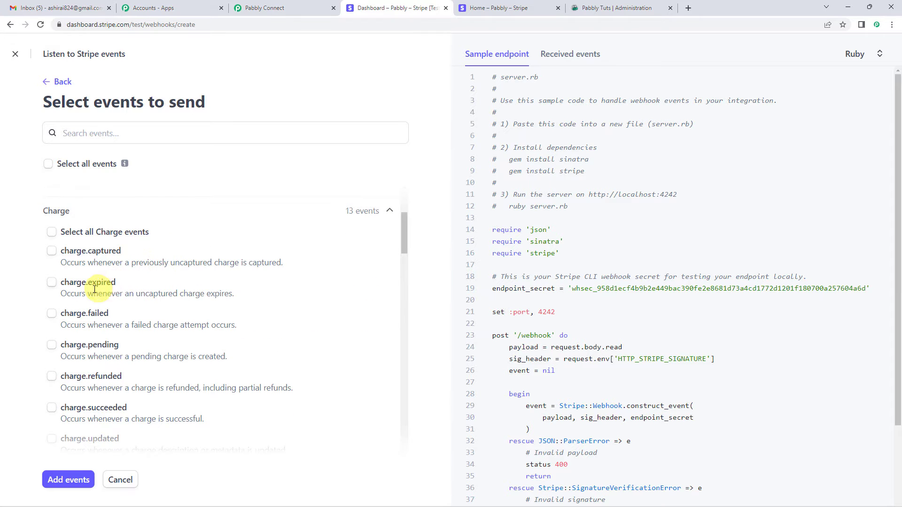
scroll(69, 299, "down", 2)
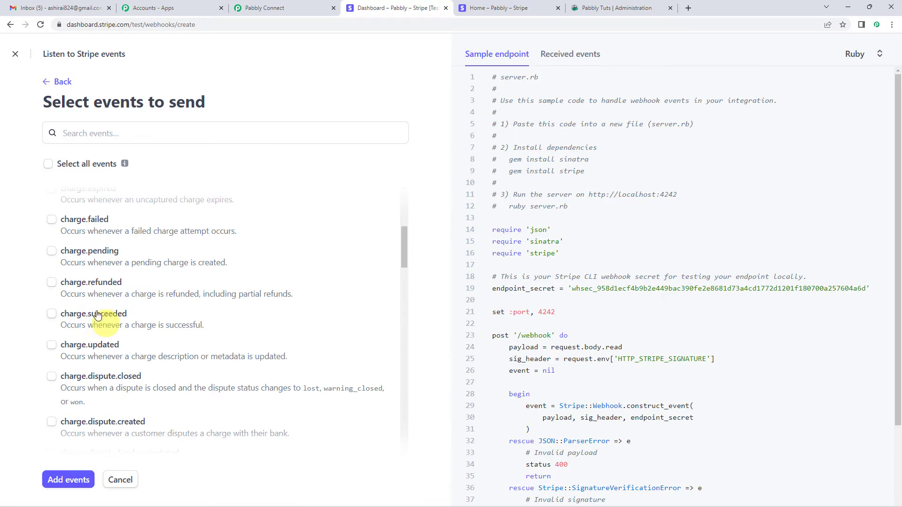
left_click(52, 315)
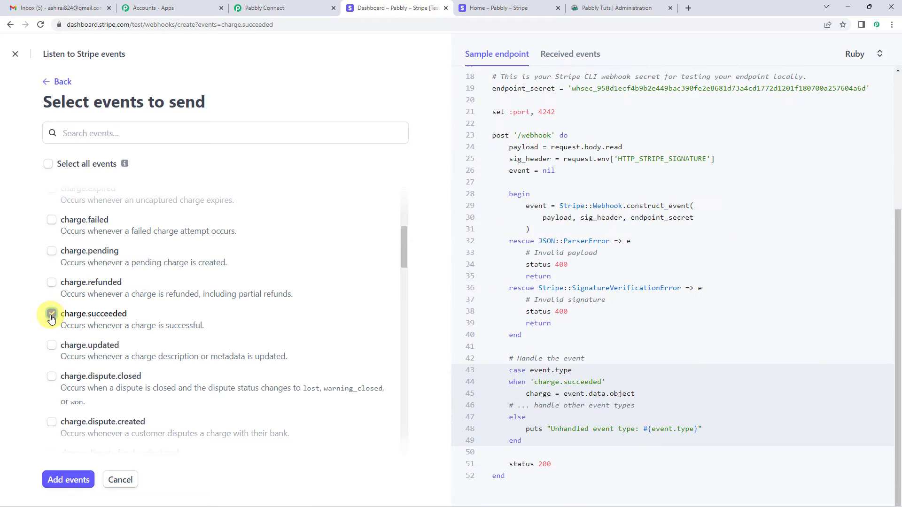
left_click(65, 481)
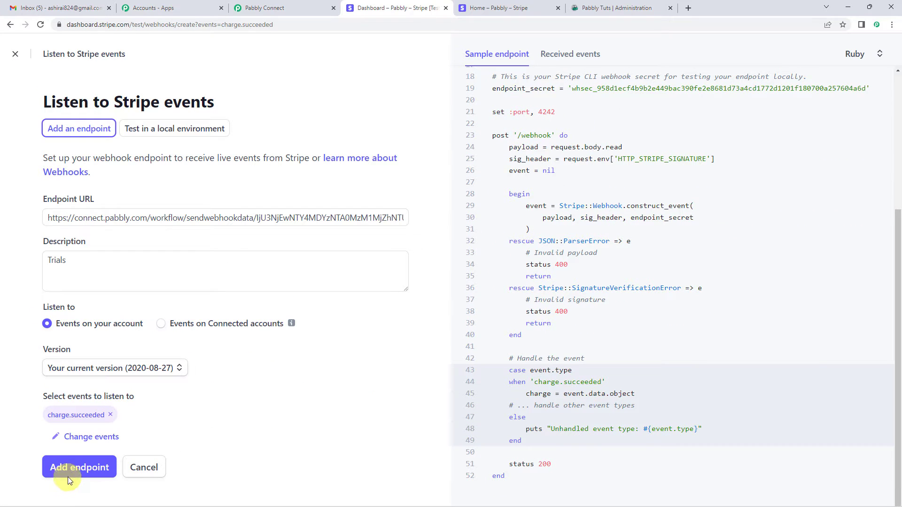
left_click(75, 471)
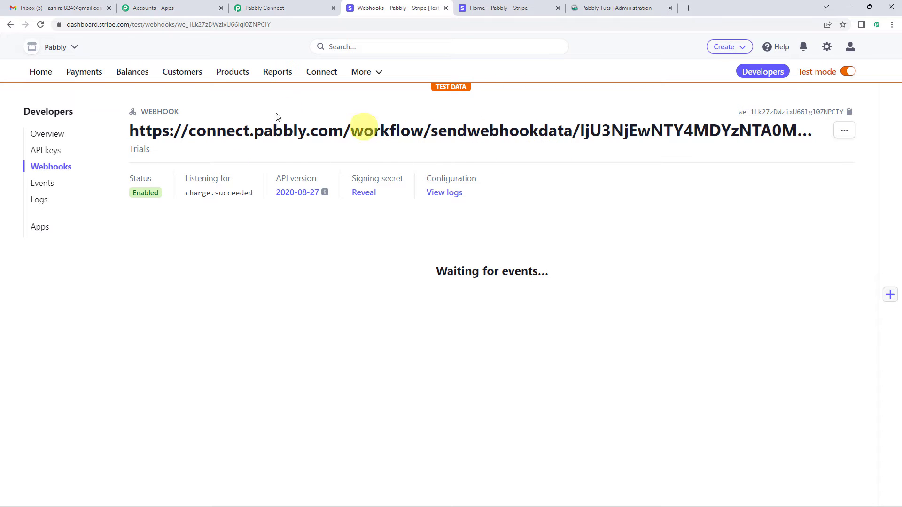
- Switch to Pabbly Connect and check the webhook capture status of the Stripe New Charge trigger
left_click(256, 7)
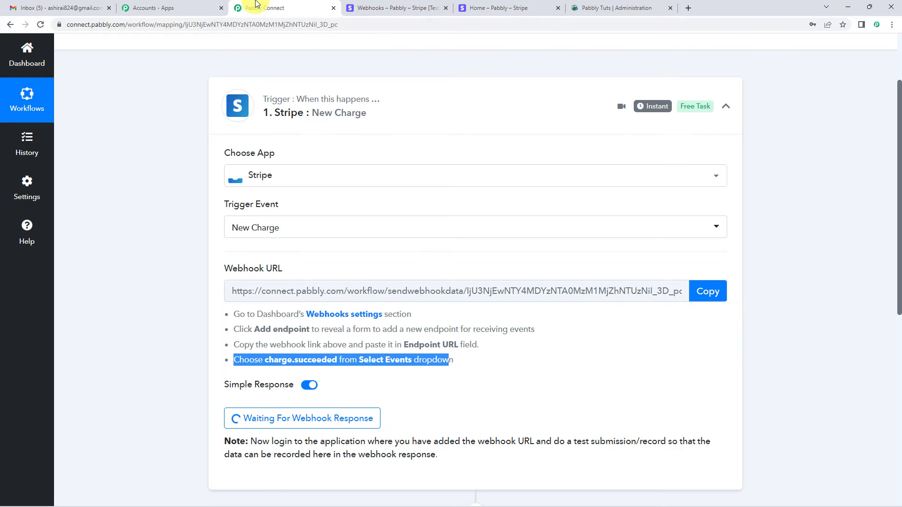
scroll(245, 263, "down", 2)
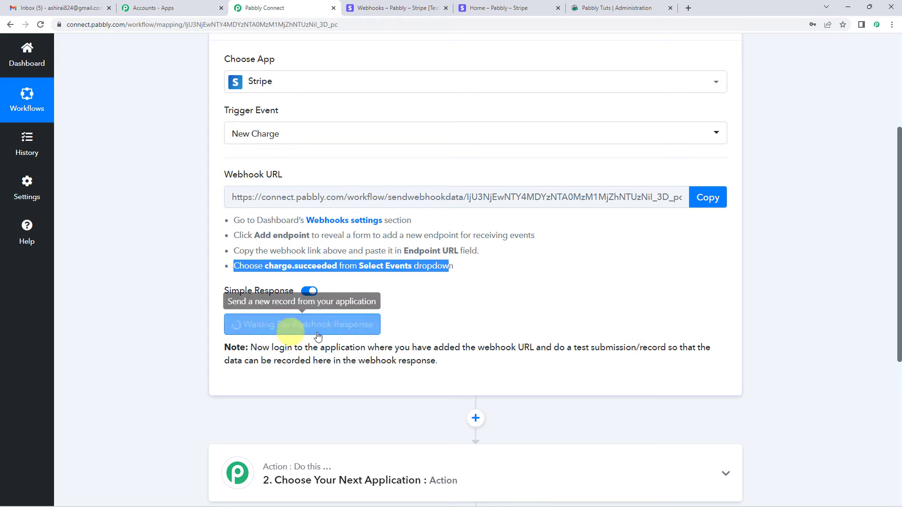
left_click(473, 322)
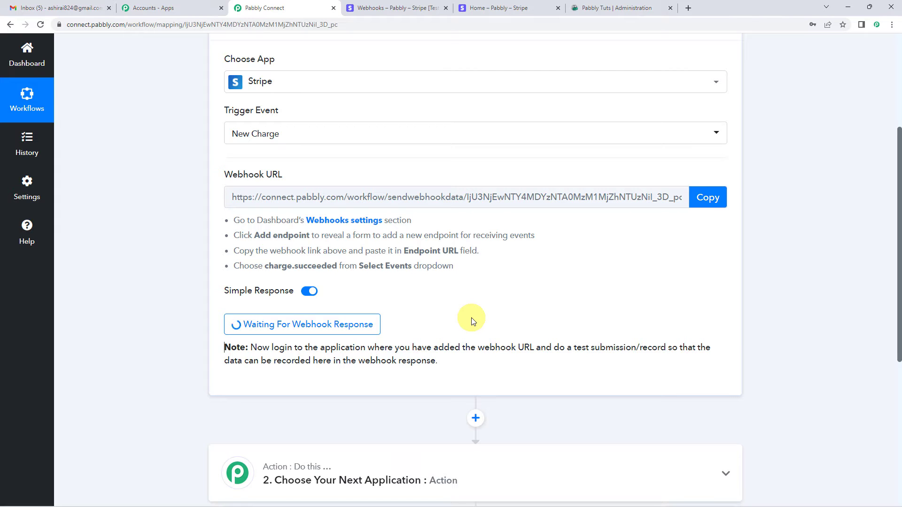
scroll(473, 321, "up", 2)
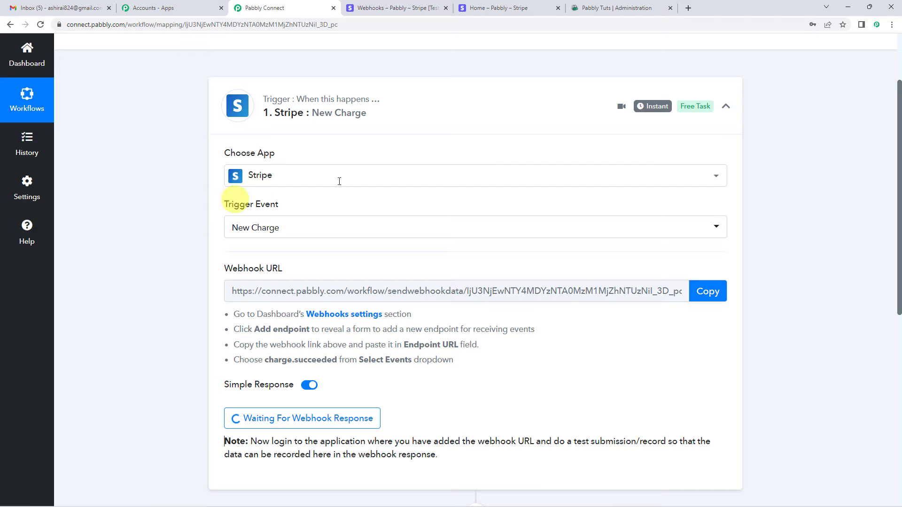
- Switch to the Stripe dashboard and open the product "NEET- Revision Notes for Biology" from the product list
left_click(490, 4)
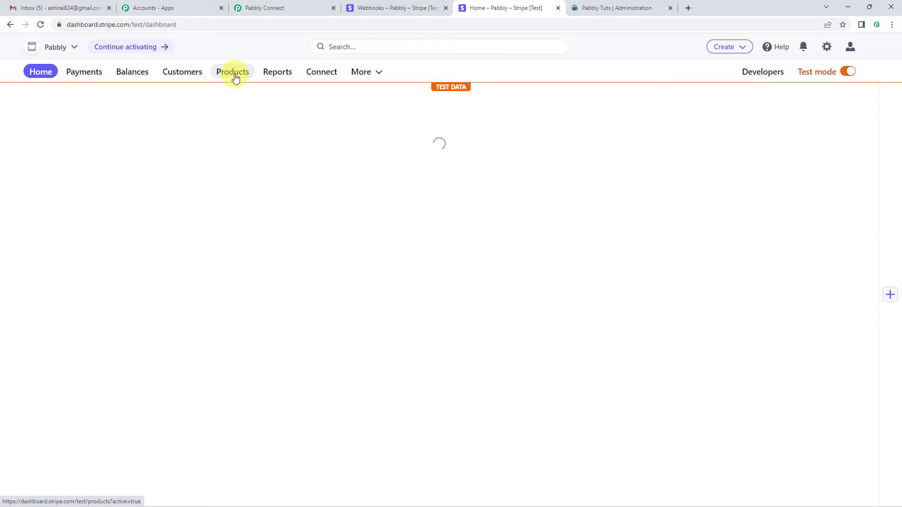
left_click(233, 72)
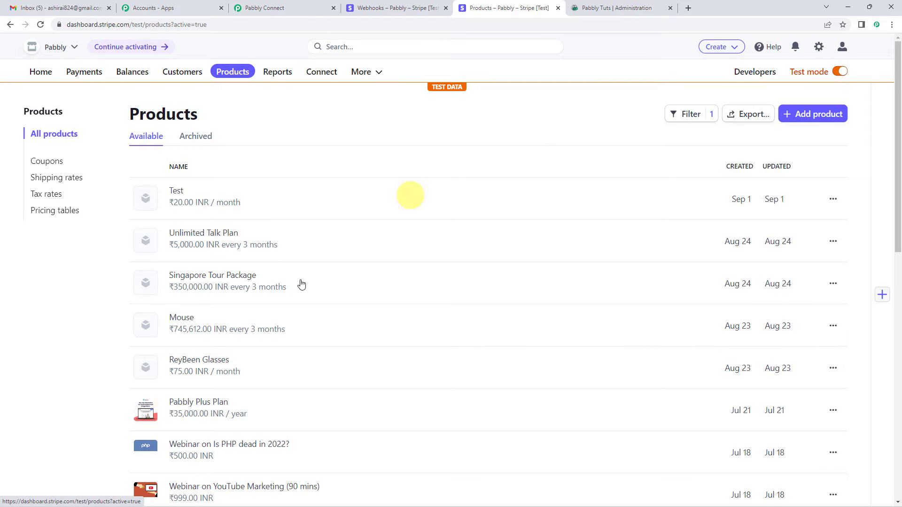
scroll(262, 275, "down", 3)
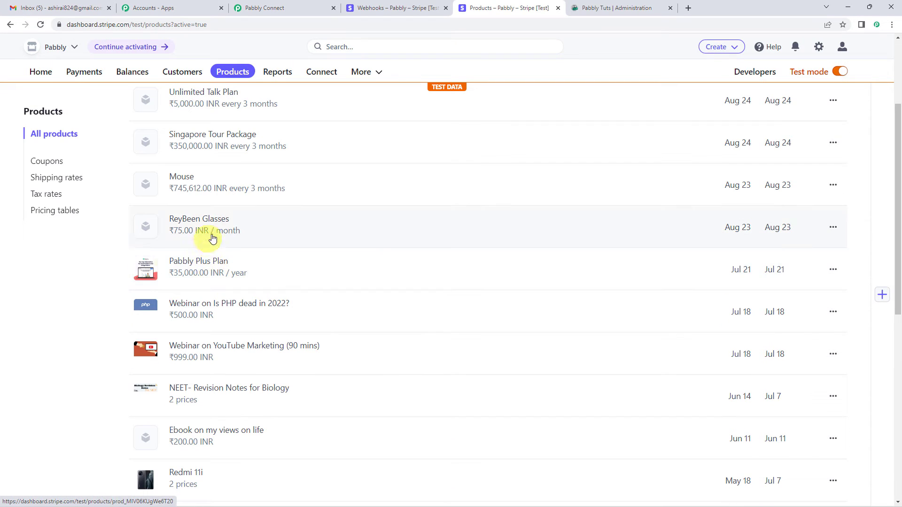
scroll(215, 236, "down", 1)
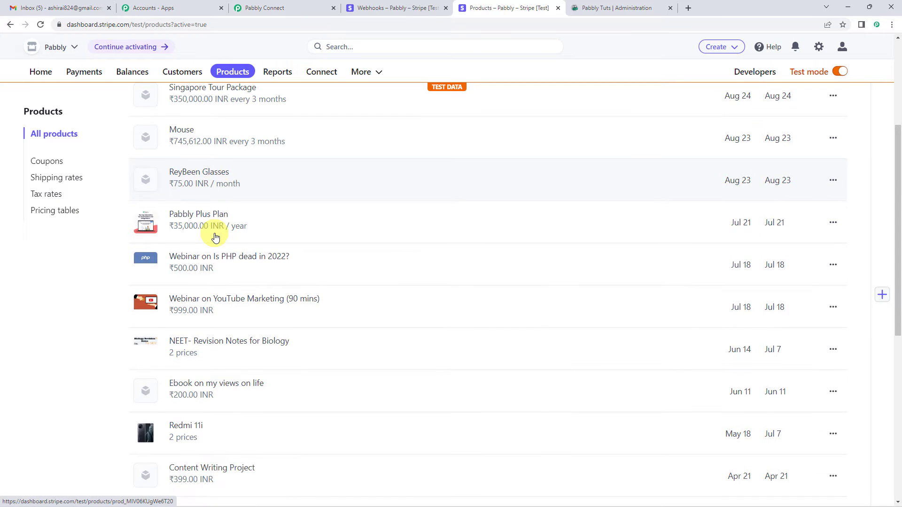
left_click(247, 346)
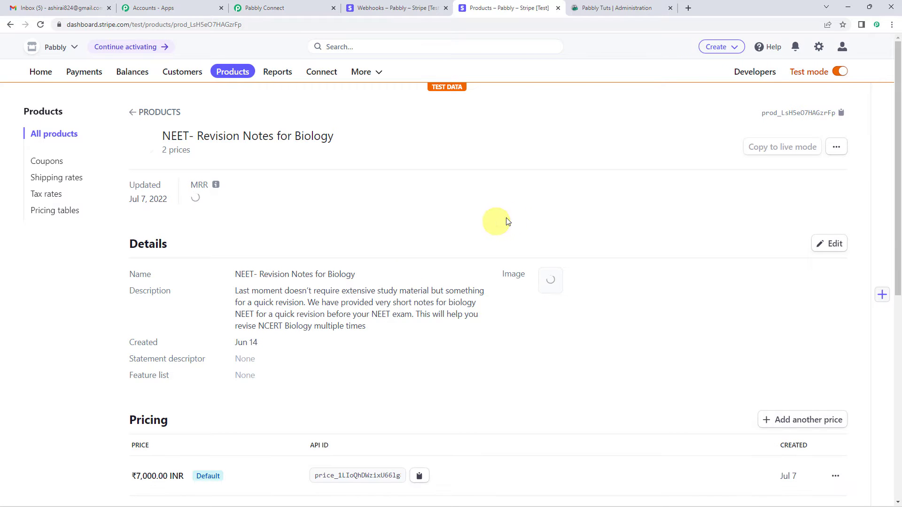
- Copy the payment link of the product's default ₹7,000.00 INR price and open it in a new browser tab
scroll(512, 220, "down", 2)
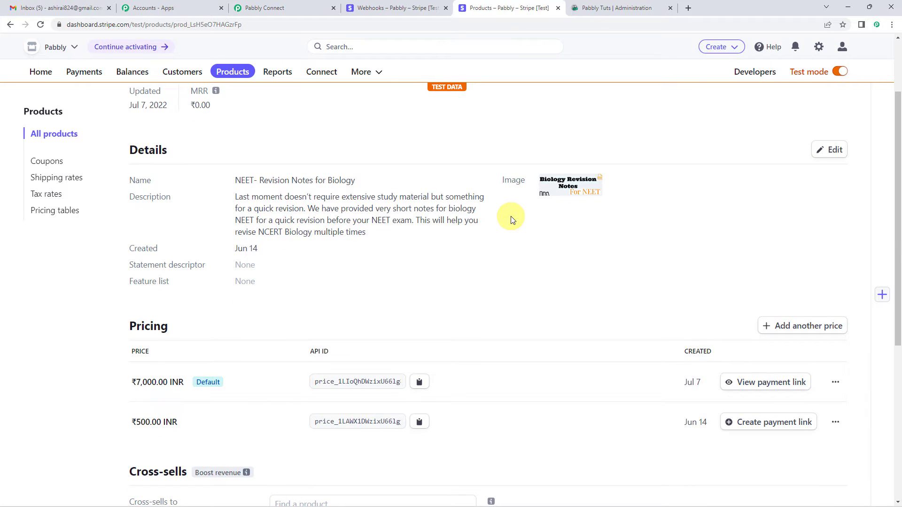
scroll(513, 220, "down", 3)
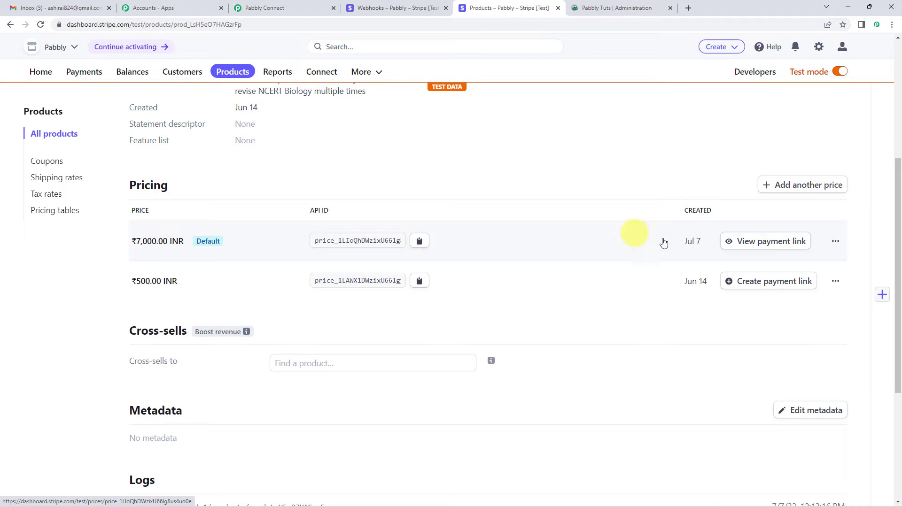
left_click(774, 242)
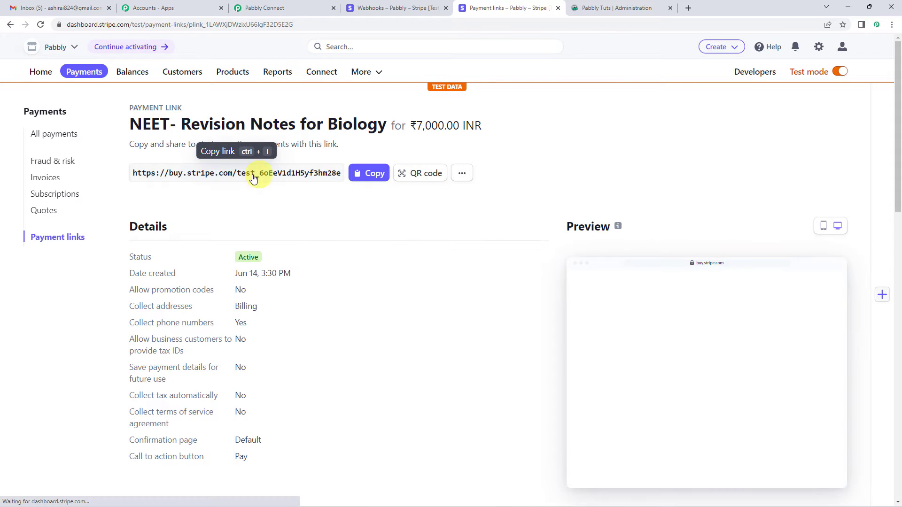
left_click(375, 181)
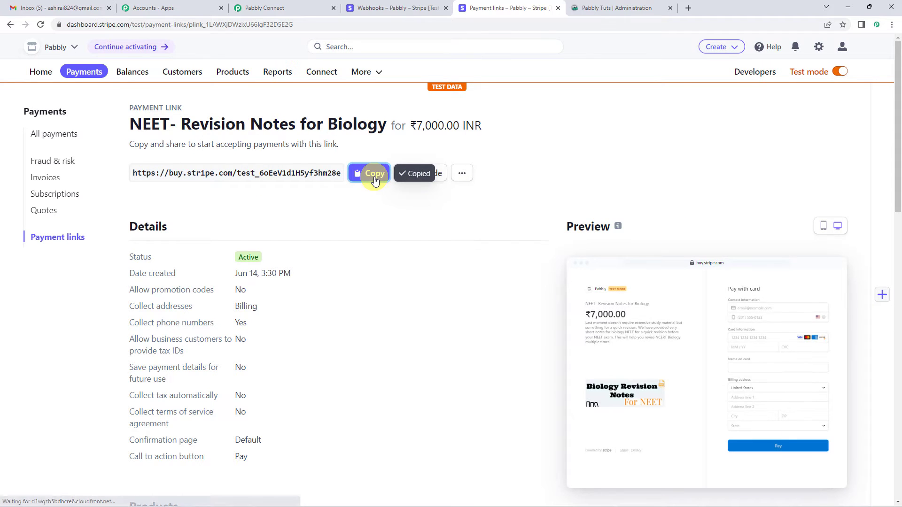
left_click(686, 8)
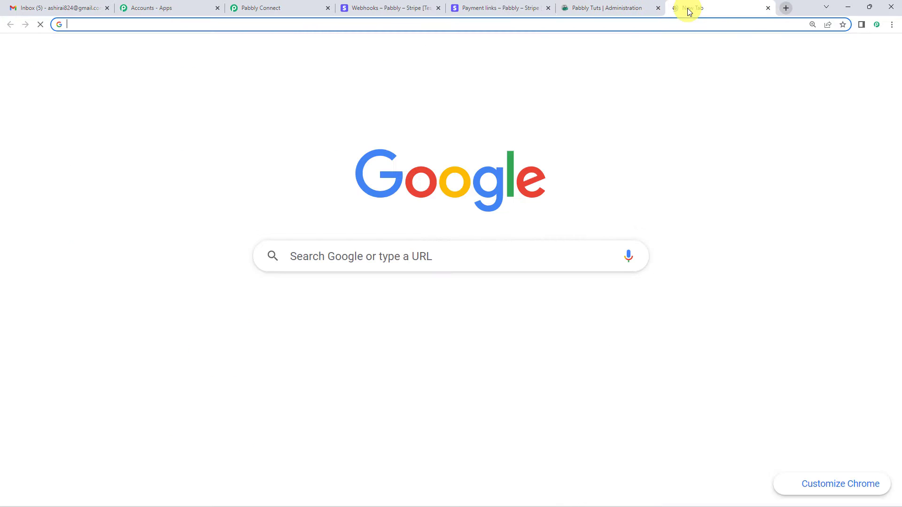
key("ctrl+v")
key("Return")
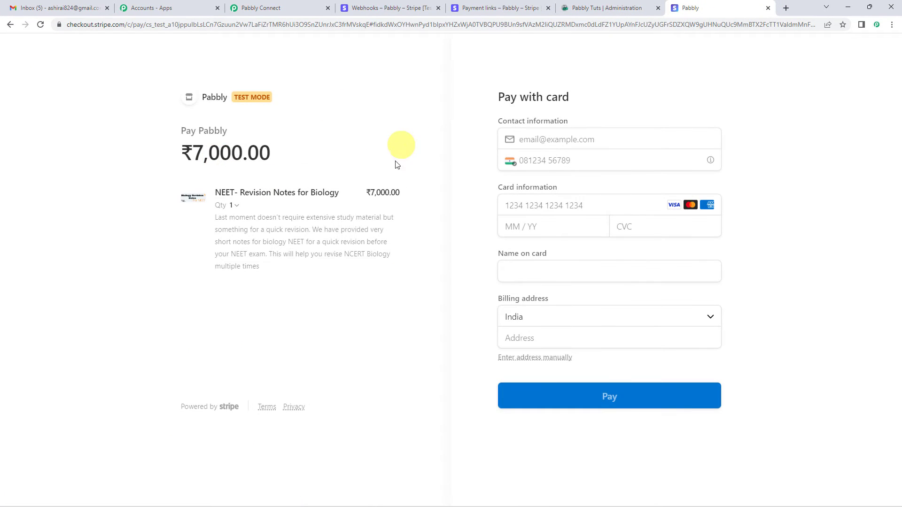
- Fill in the checkout's email, phone number, card number, expiry, CVC, name on card and billing address, and submit the payment
left_click(551, 140)
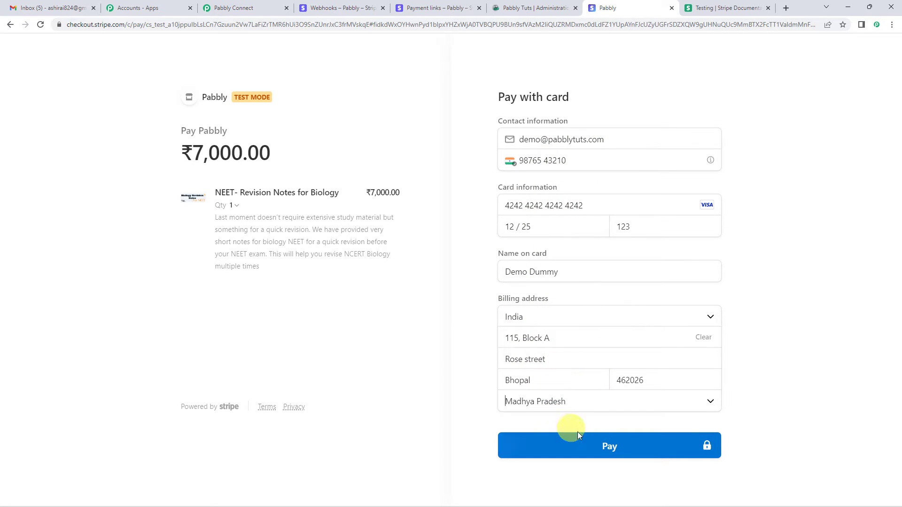
left_click(603, 450)
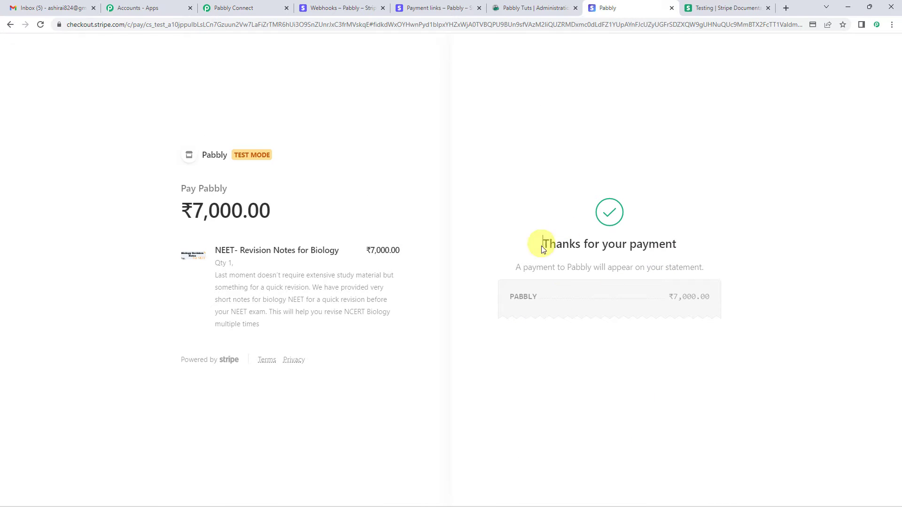
- Switch to Pabbly Connect and examine the billing address fields in the Stripe trigger's received response
left_click(258, 5)
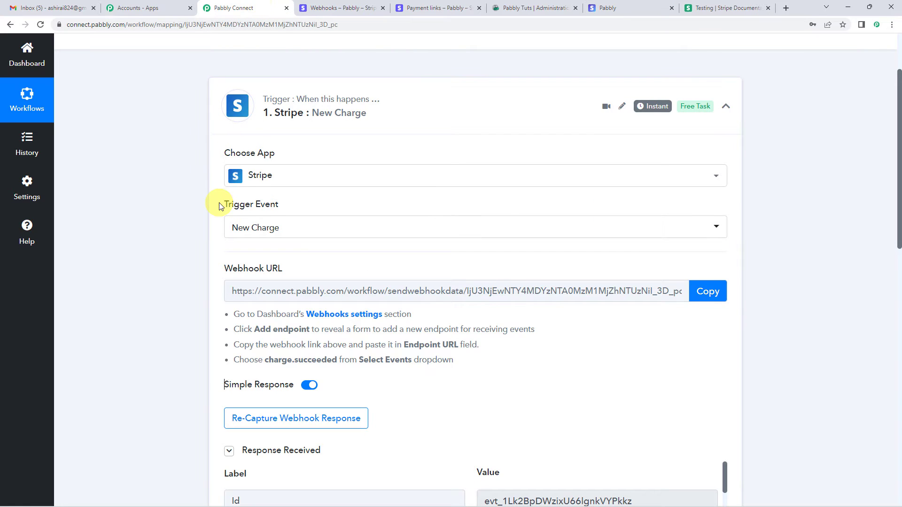
scroll(221, 201, "down", 2)
scroll(219, 207, "down", 3)
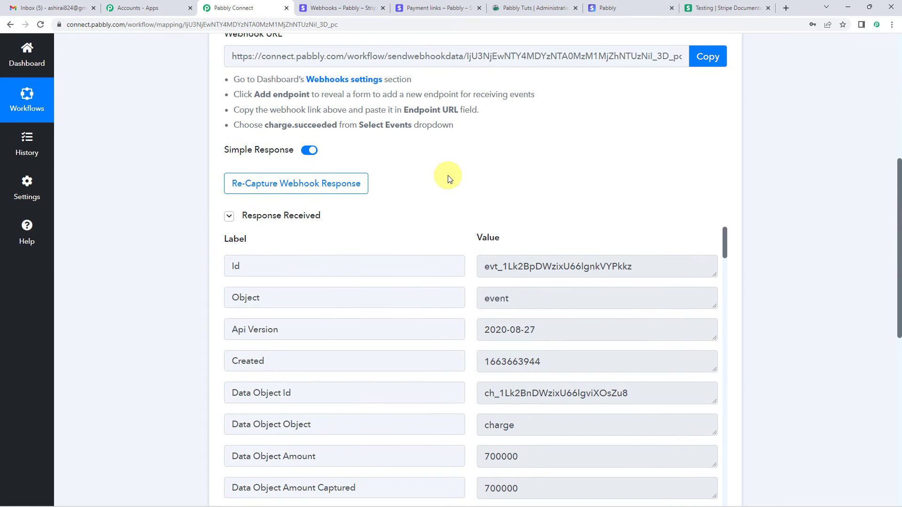
scroll(448, 178, "down", 3)
scroll(450, 175, "down", 5)
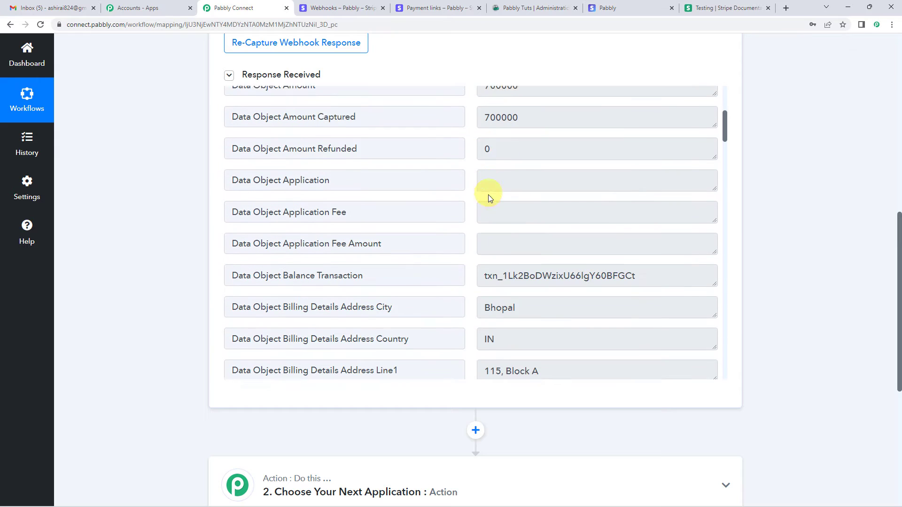
scroll(489, 196, "down", 3)
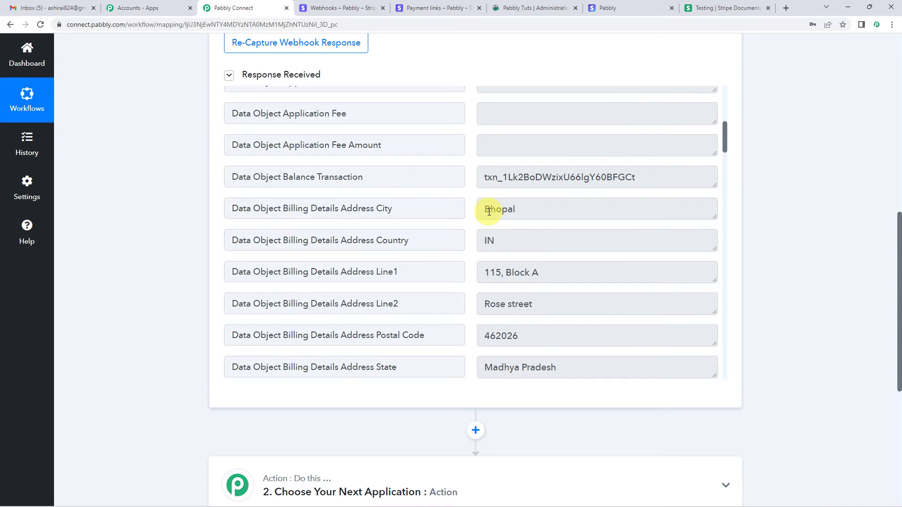
double_click(488, 211)
left_click(531, 284)
scroll(531, 284, "down", 3)
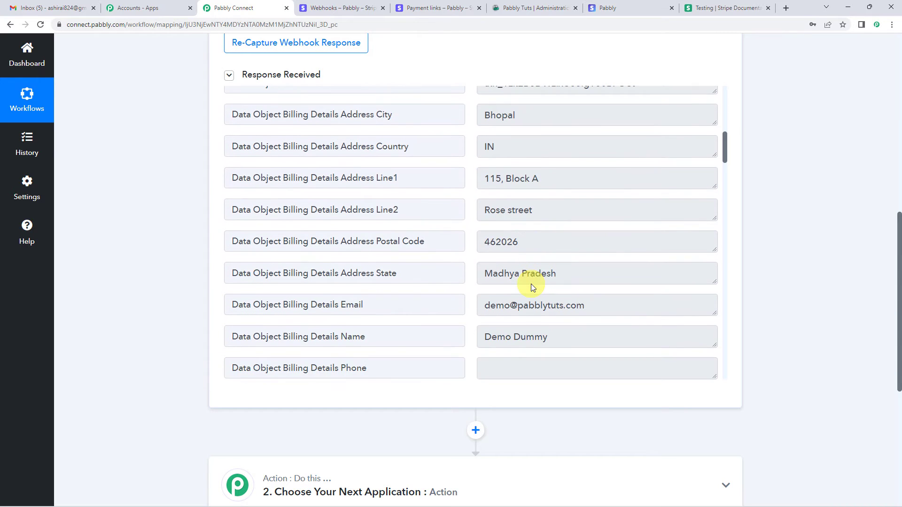
scroll(531, 284, "down", 1)
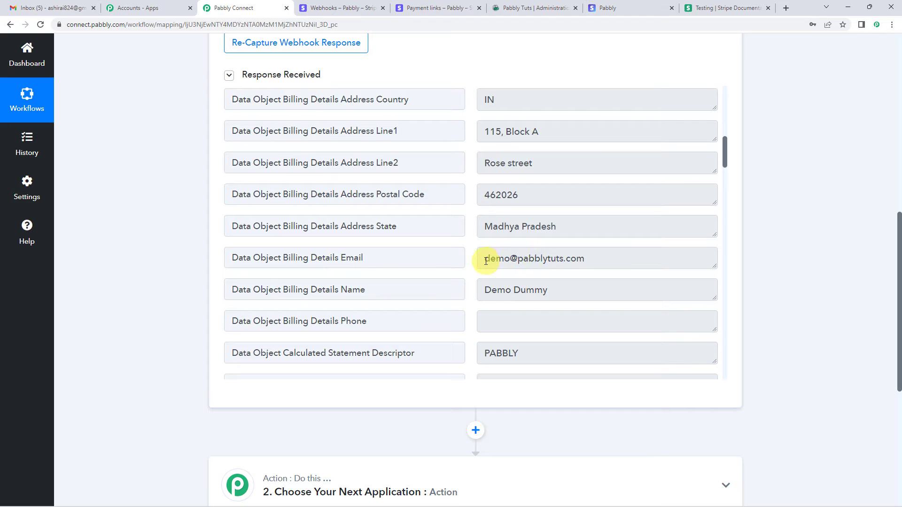
- Check the billing name, email and state values in the received response against the checkout details
triple_click(556, 290)
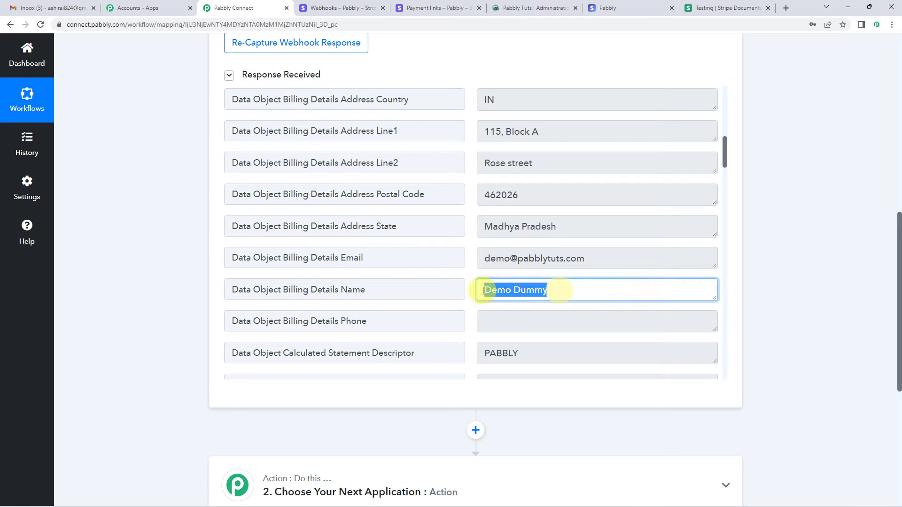
left_click_drag(486, 294, 579, 292)
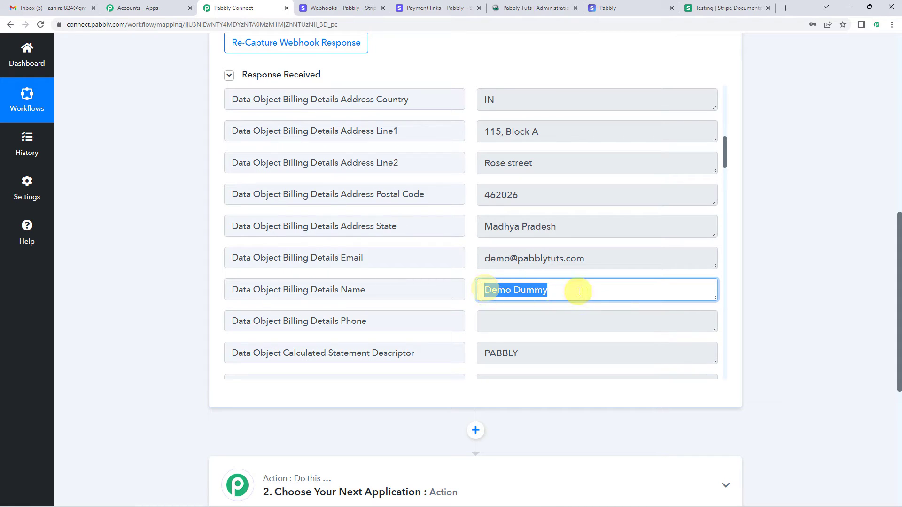
left_click_drag(484, 259, 576, 257)
scroll(498, 247, "down", 2)
scroll(499, 246, "up", 1)
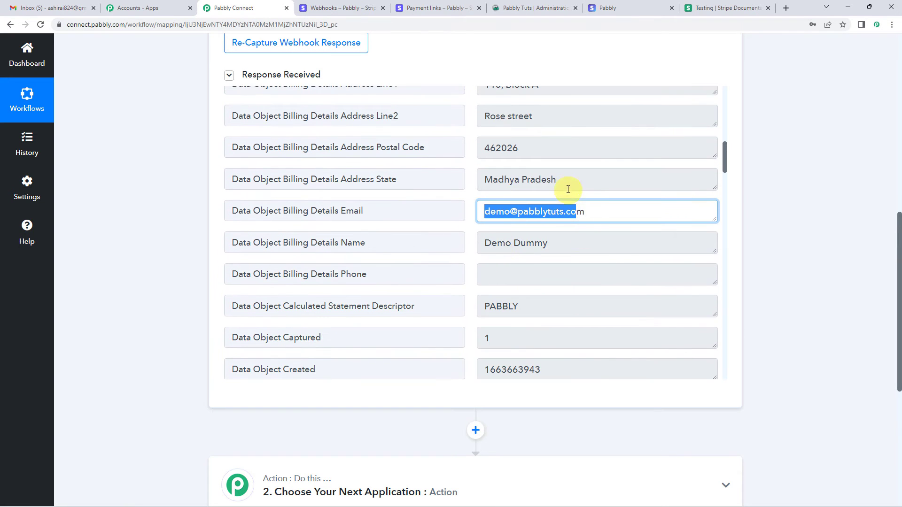
left_click_drag(559, 180, 484, 183)
scroll(513, 232, "up", 1)
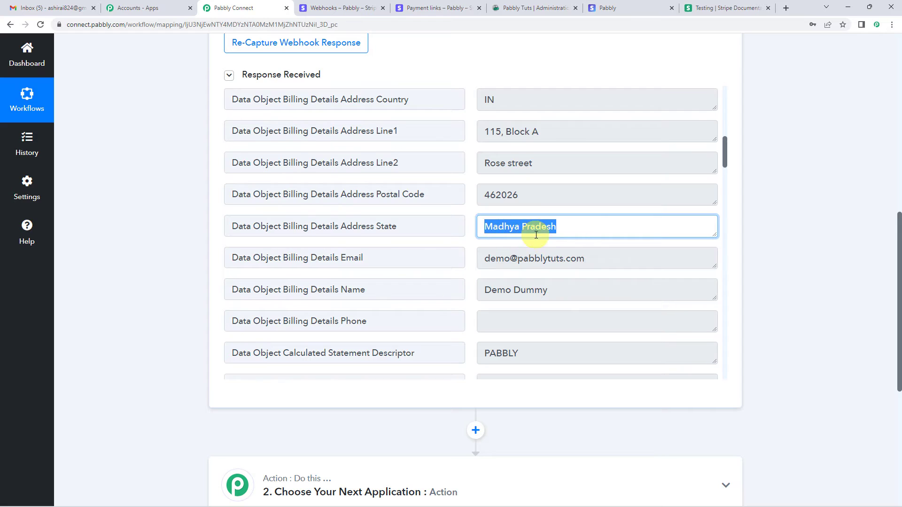
- Compare the Data Object Amount in the received response with the price on the Stripe checkout page, and return to the response
scroll(513, 280, "up", 3)
scroll(517, 276, "up", 4)
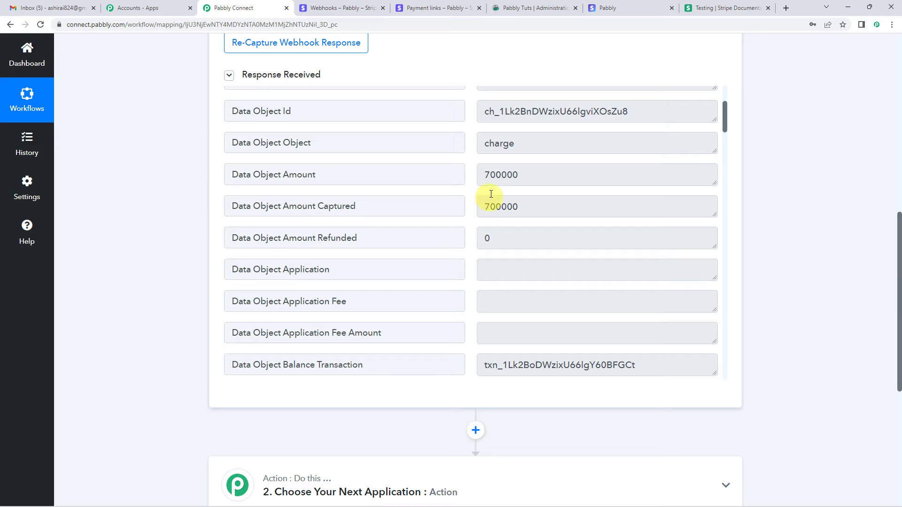
left_click_drag(487, 174, 513, 175)
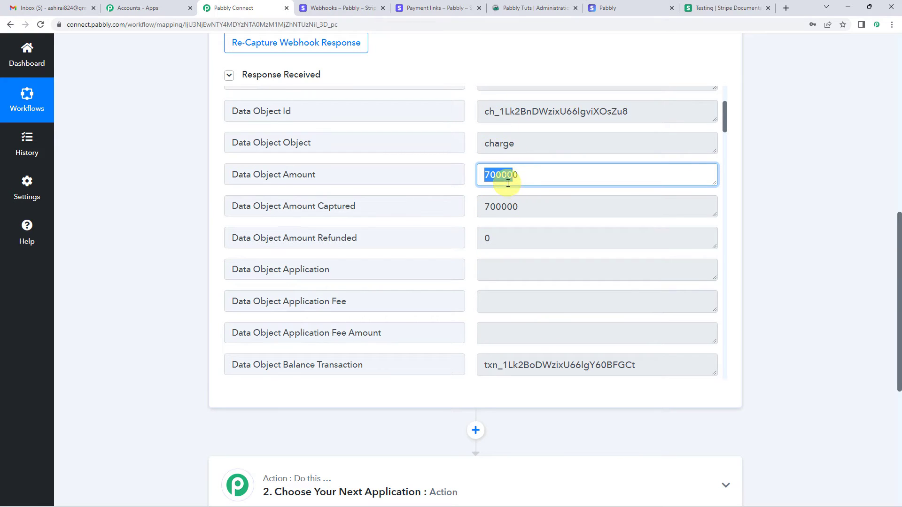
left_click_drag(500, 174, 542, 173)
left_click(625, 6)
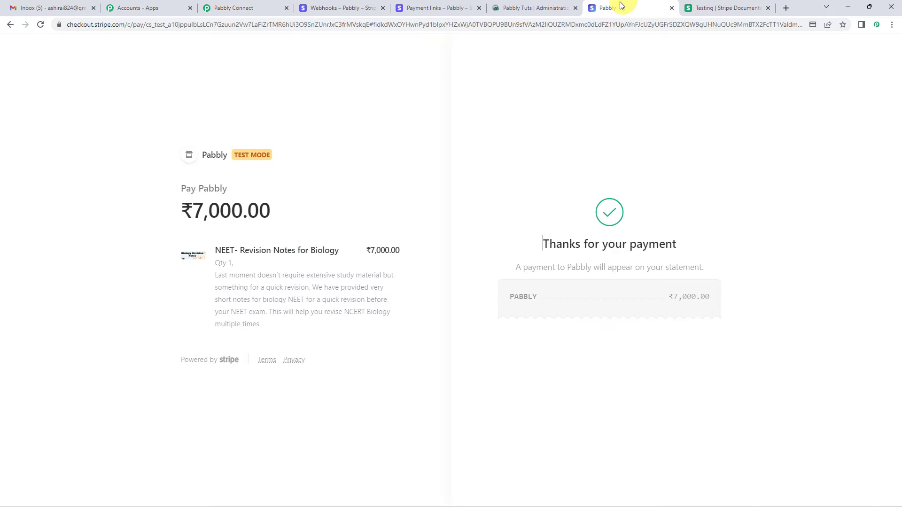
left_click_drag(174, 214, 263, 213)
left_click(312, 208)
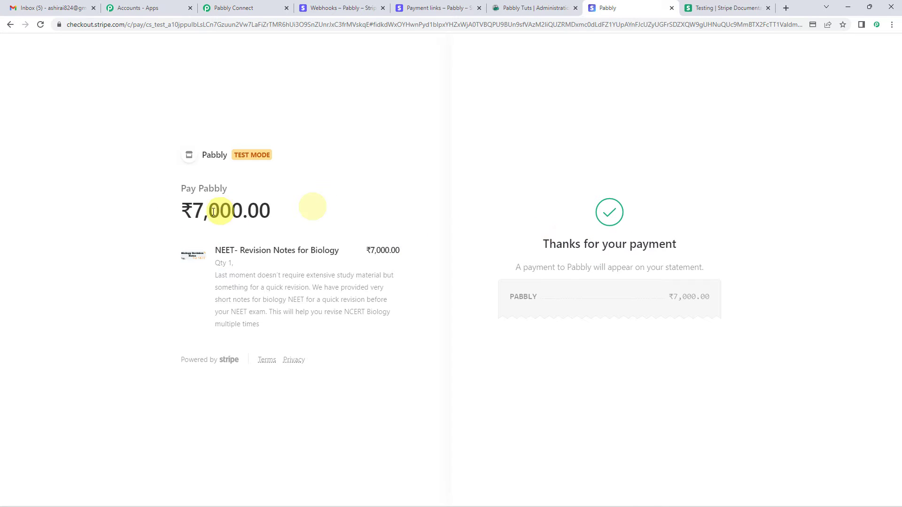
left_click_drag(192, 211, 264, 210)
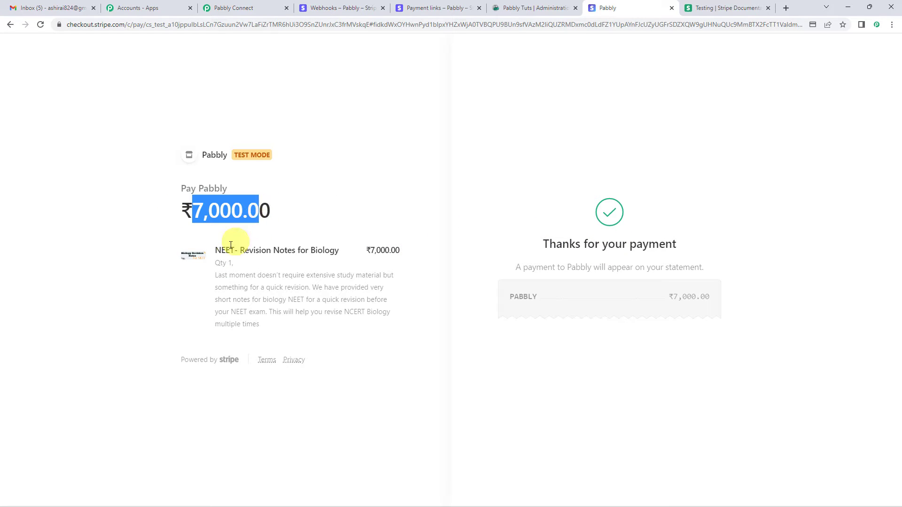
left_click_drag(216, 250, 284, 250)
left_click(296, 215)
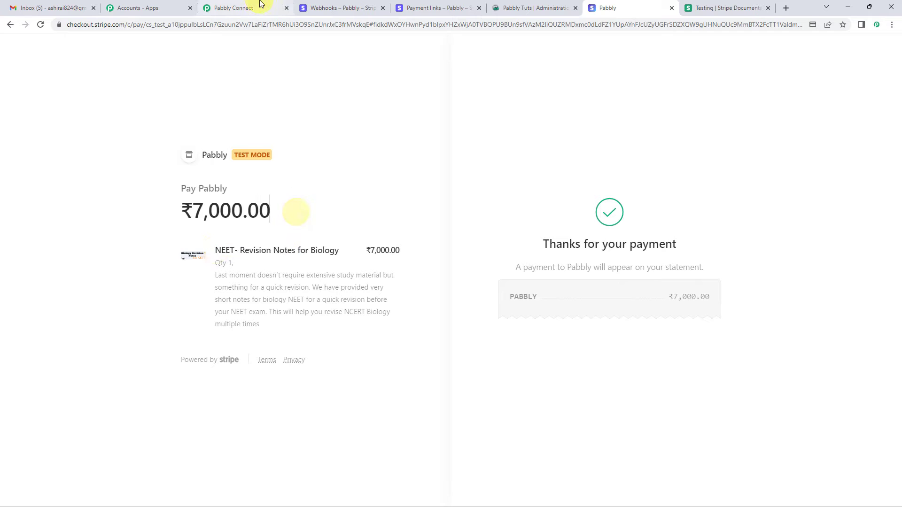
left_click(261, 5)
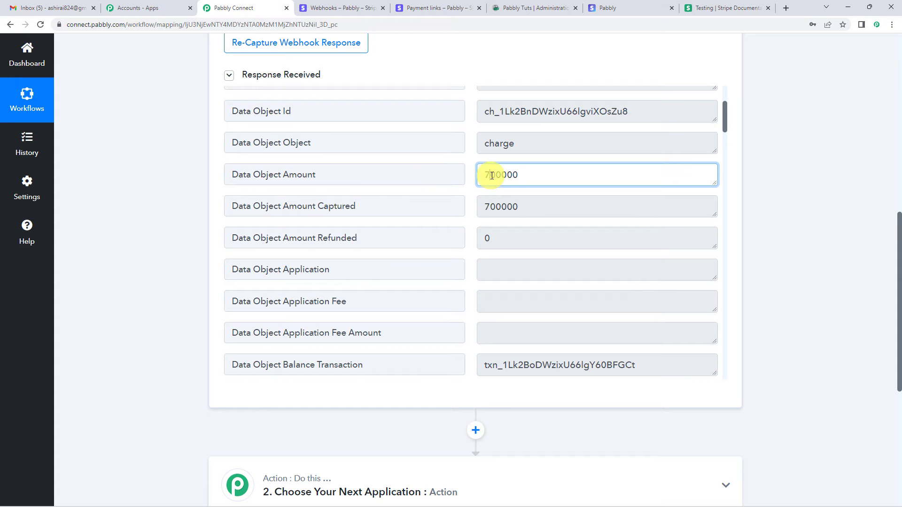
left_click(530, 181)
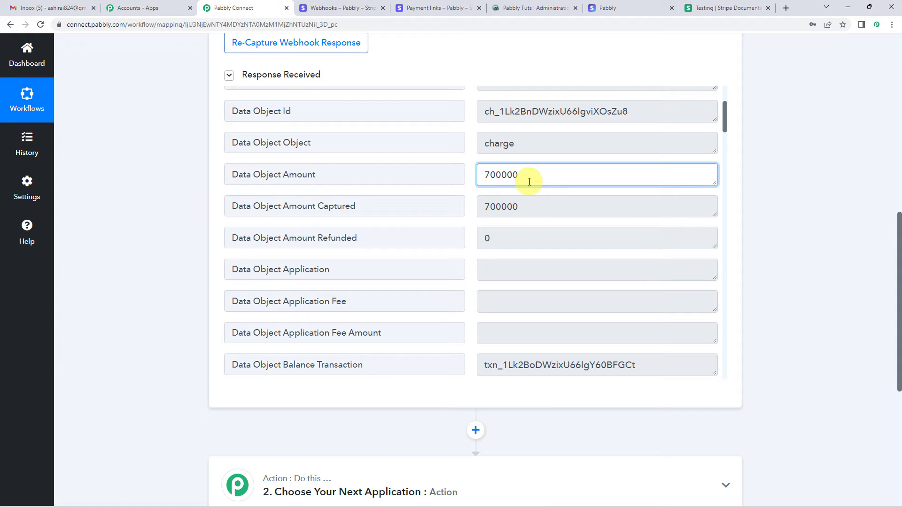
- Check the decimal places of the Stripe checkout price against the Data Object Amount in the trigger's received response
scroll(181, 253, "up", 2)
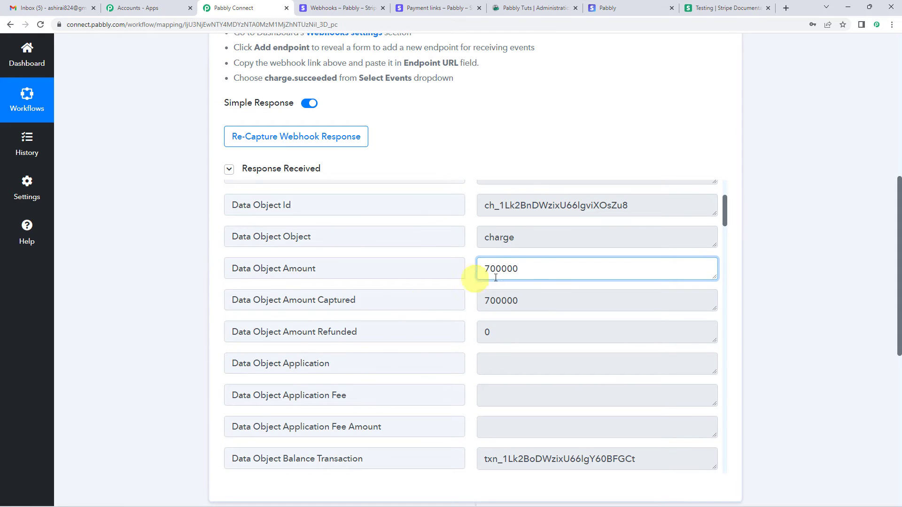
left_click(628, 9)
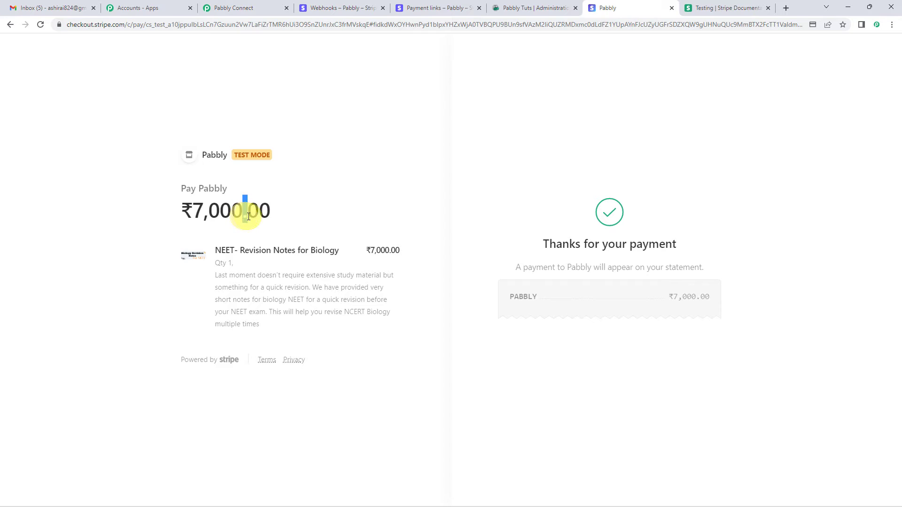
left_click(250, 212)
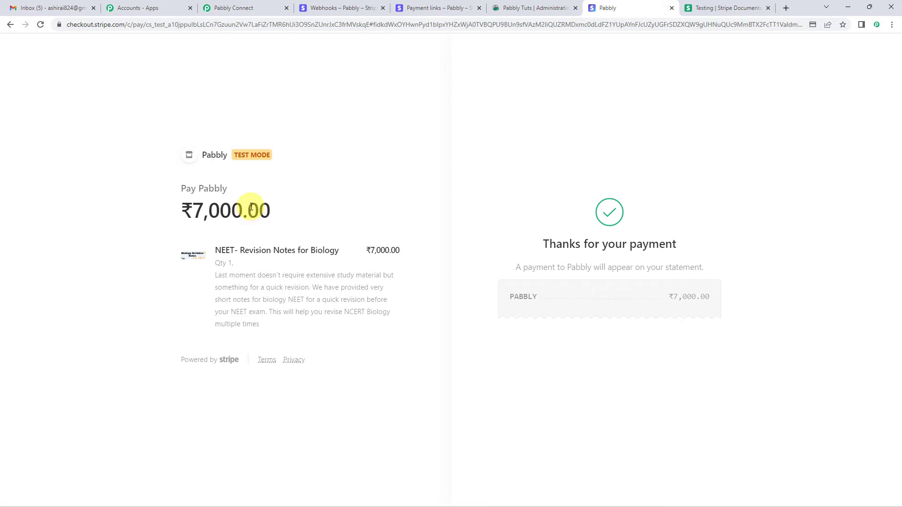
left_click(240, 8)
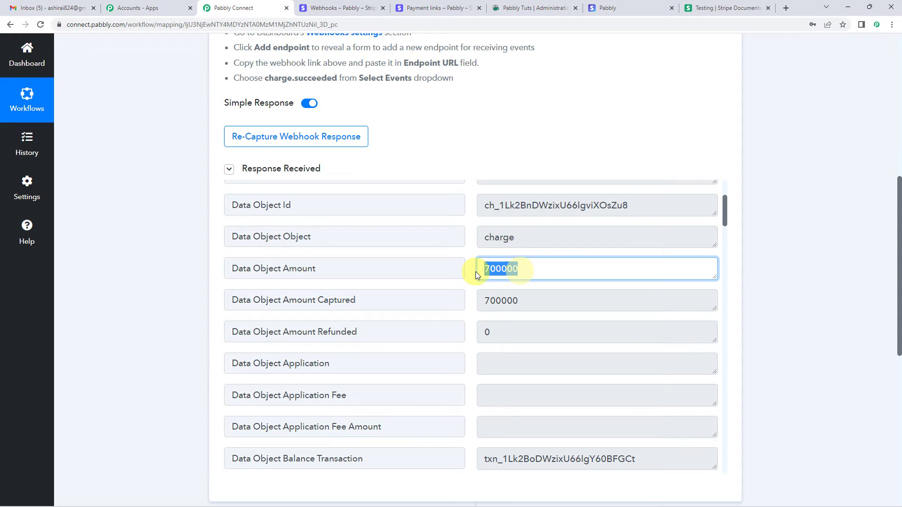
left_click_drag(484, 269, 544, 271)
- Insert an action step directly after the Stripe trigger and choose Number Formatter as its app
scroll(194, 279, "down", 5)
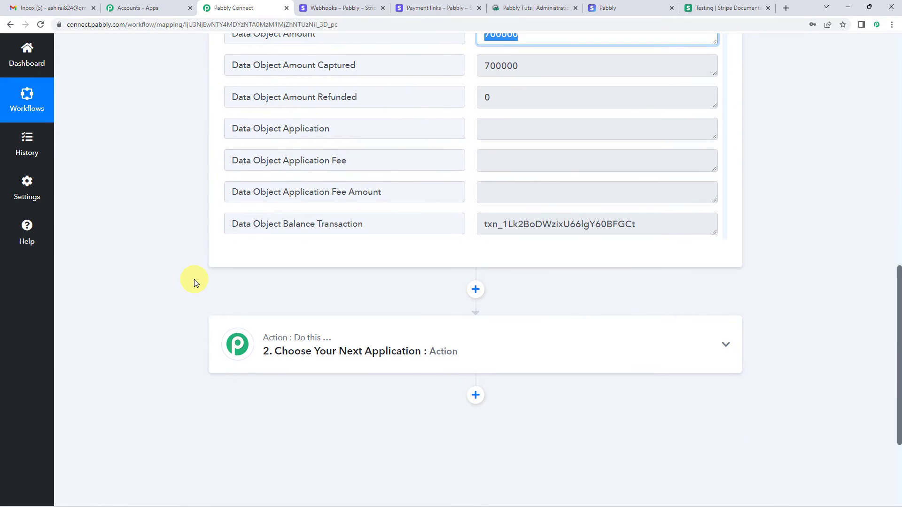
left_click(477, 295)
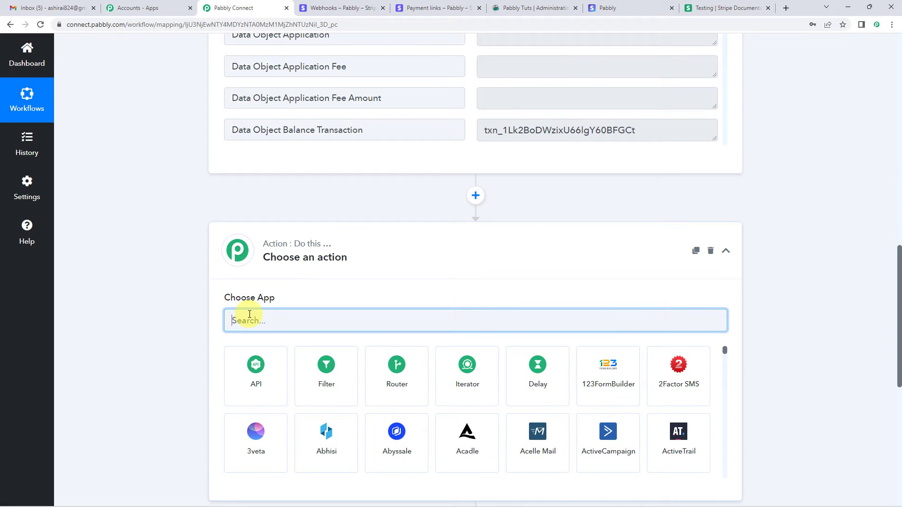
type("num")
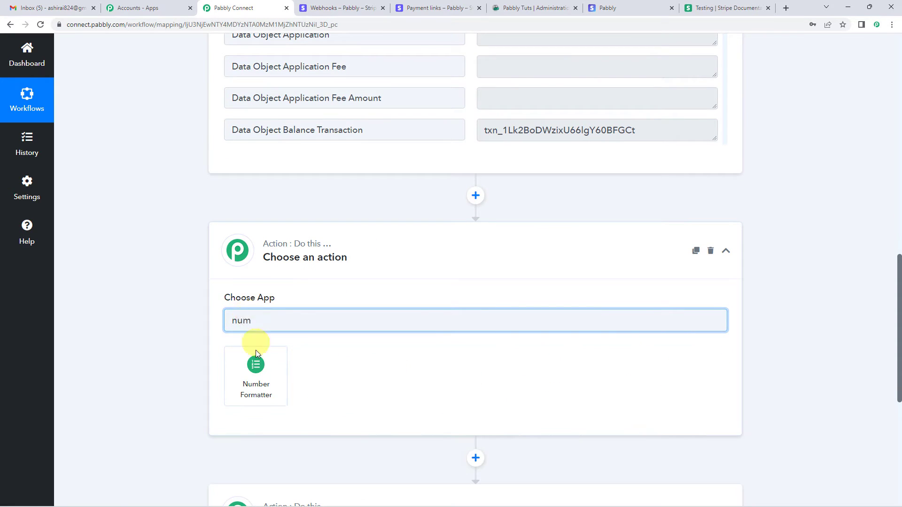
left_click(256, 352)
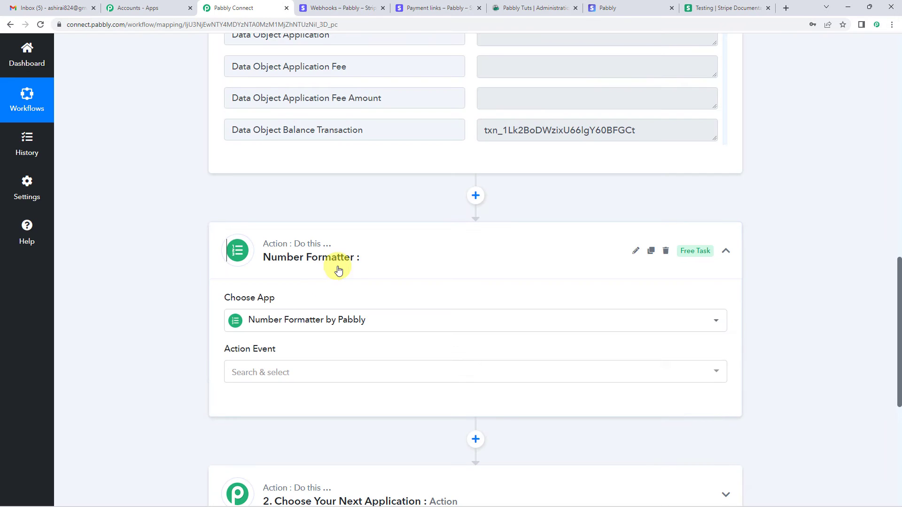
- Set the Number Formatter's action event to Perform Math Operation and connect it
scroll(258, 294, "down", 2)
left_click(260, 279)
scroll(317, 293, "down", 2)
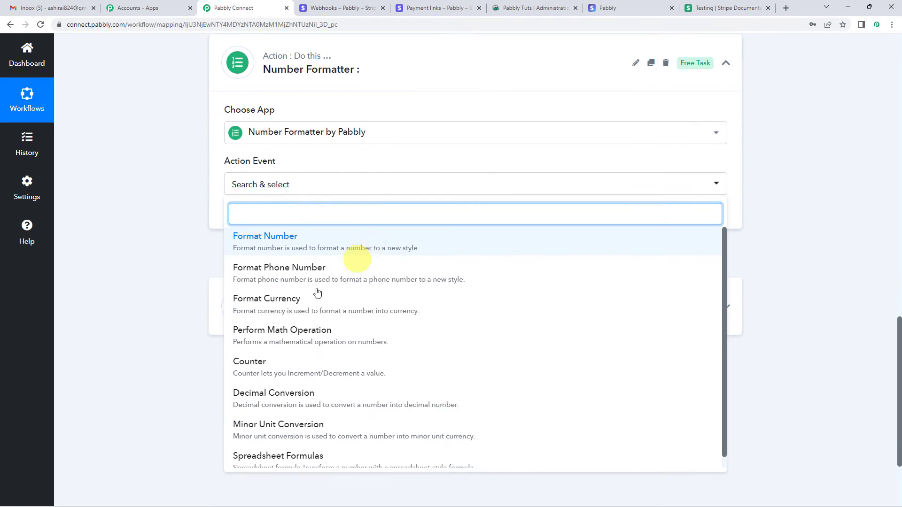
left_click(293, 332)
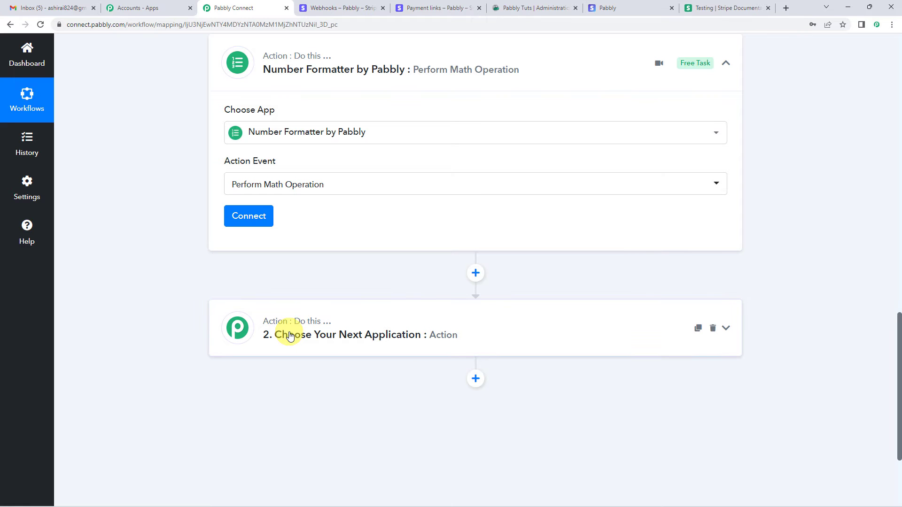
left_click(261, 222)
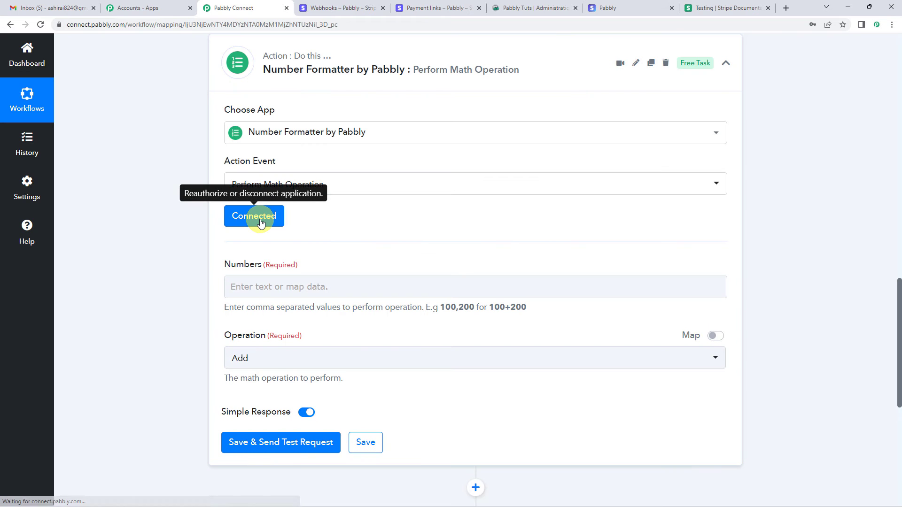
- Examine the Numbers field's guidance on comma-separated values and the available math operations
scroll(270, 224, "down", 2)
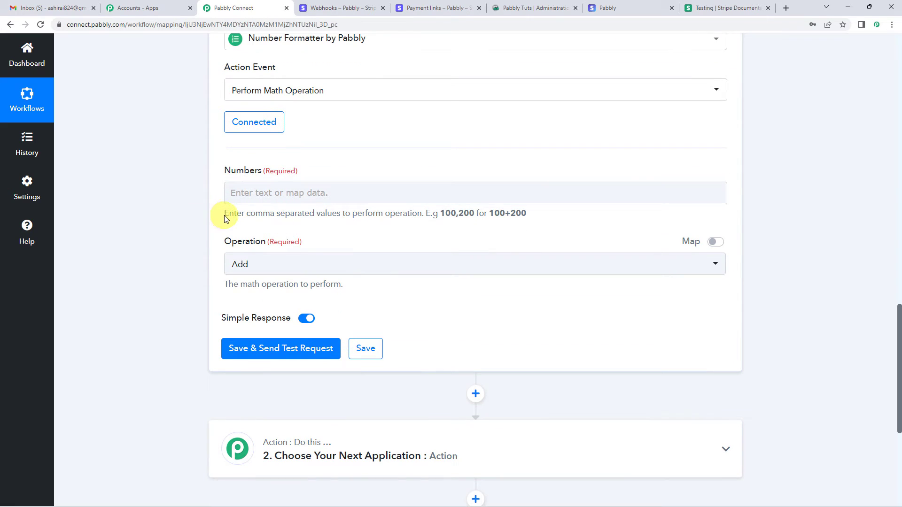
left_click_drag(225, 218, 417, 217)
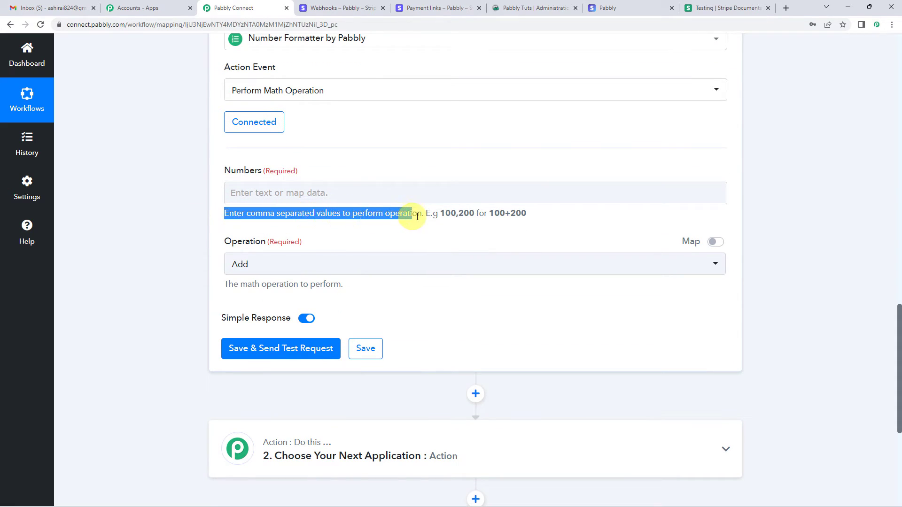
left_click(439, 225)
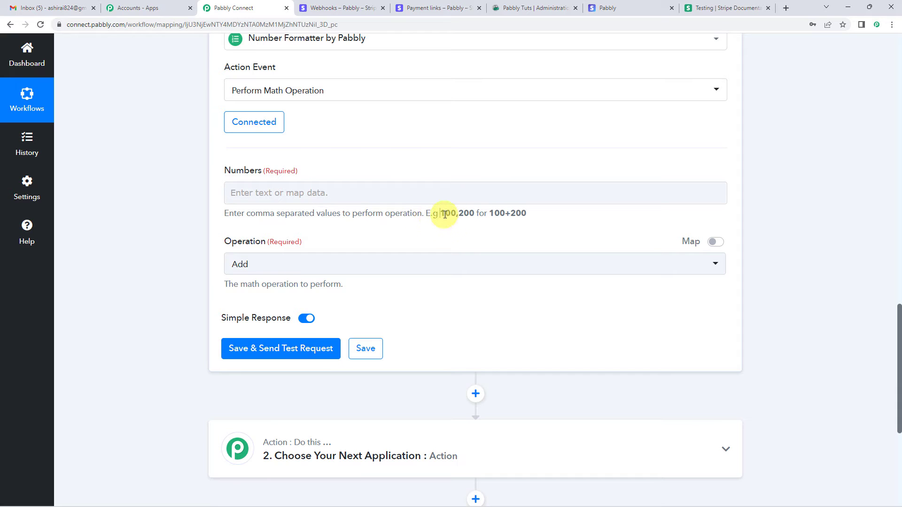
left_click_drag(487, 214, 527, 213)
left_click(460, 225)
double_click(444, 215)
left_click(459, 224)
left_click(313, 263)
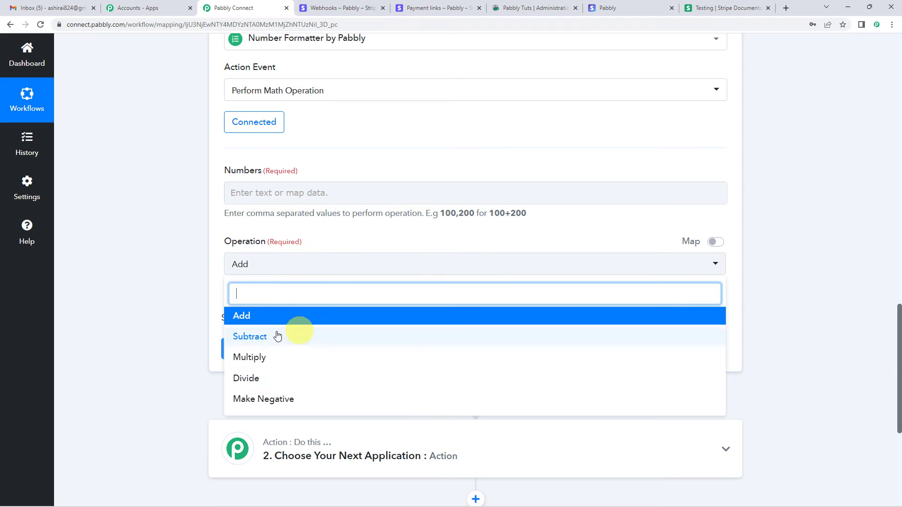
left_click(346, 244)
- Map the Stripe Data Object Amount into the Numbers field and append ",100" after it
left_click(347, 195)
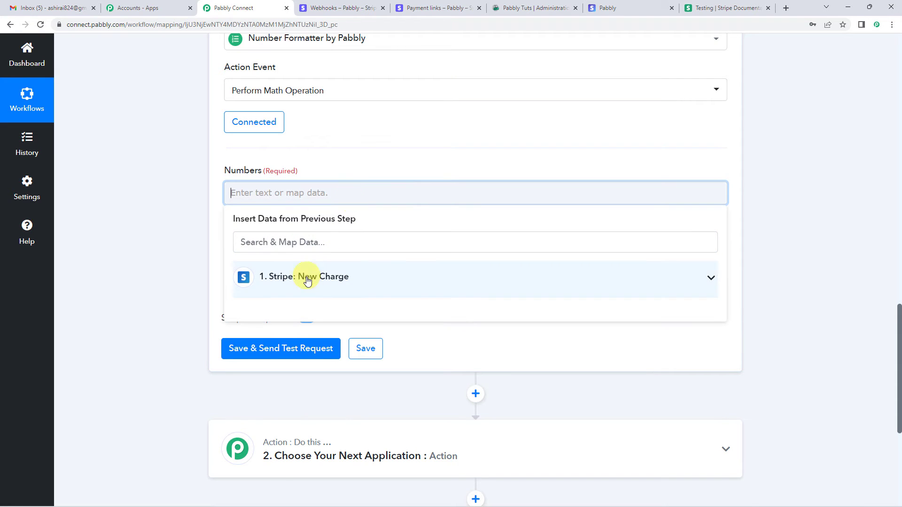
left_click(308, 280)
scroll(332, 338, "down", 1)
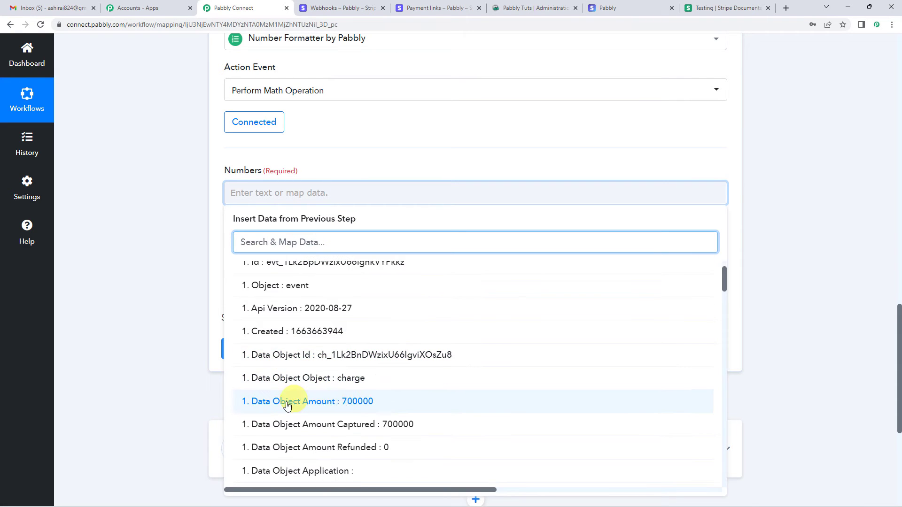
left_click(368, 403)
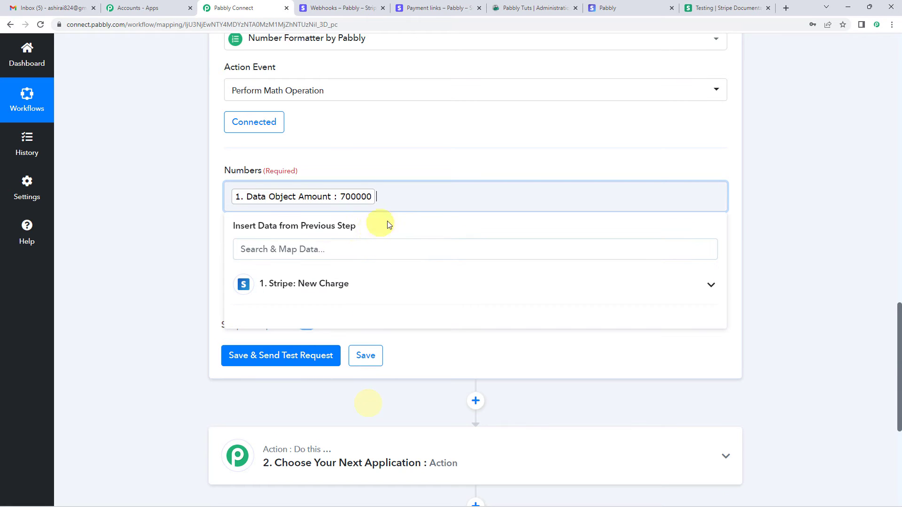
left_click(225, 236)
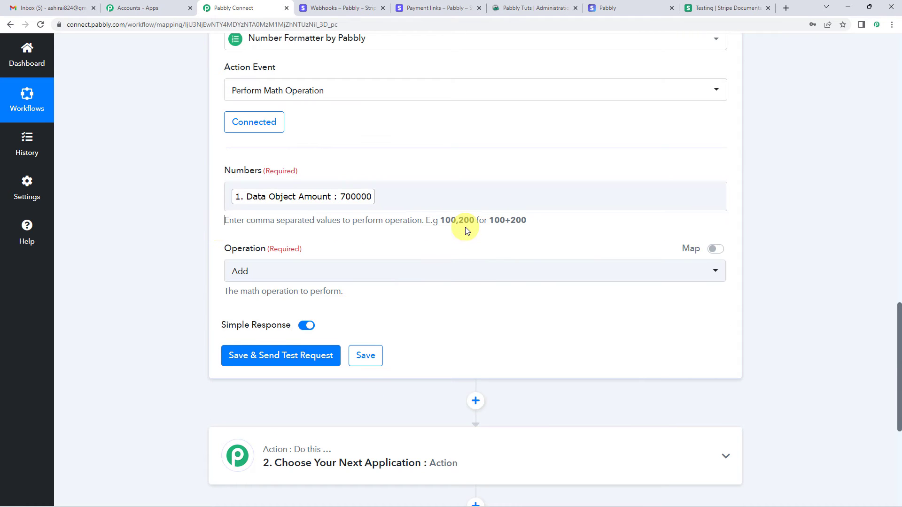
left_click(396, 203)
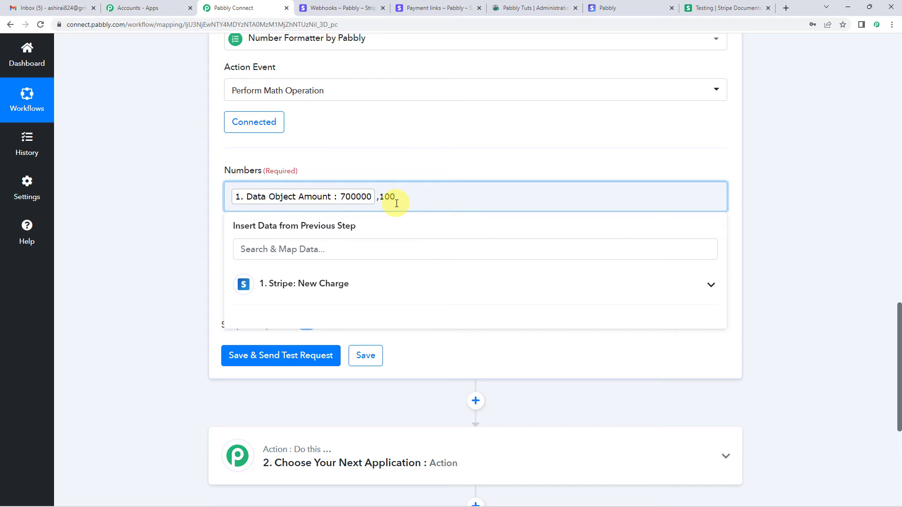
left_click(419, 160)
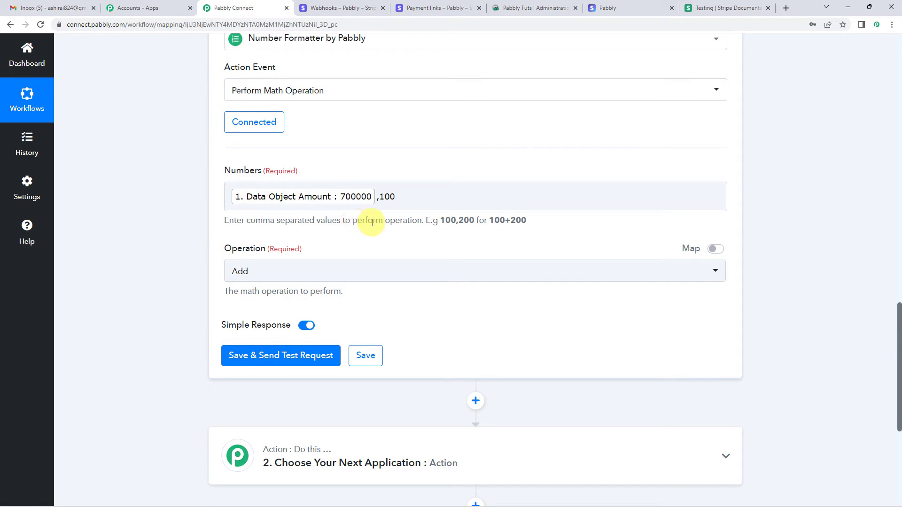
- Set the math operation to Divide, then save the Number Formatter step and send a test request
left_click_drag(461, 222, 487, 222)
left_click(449, 228)
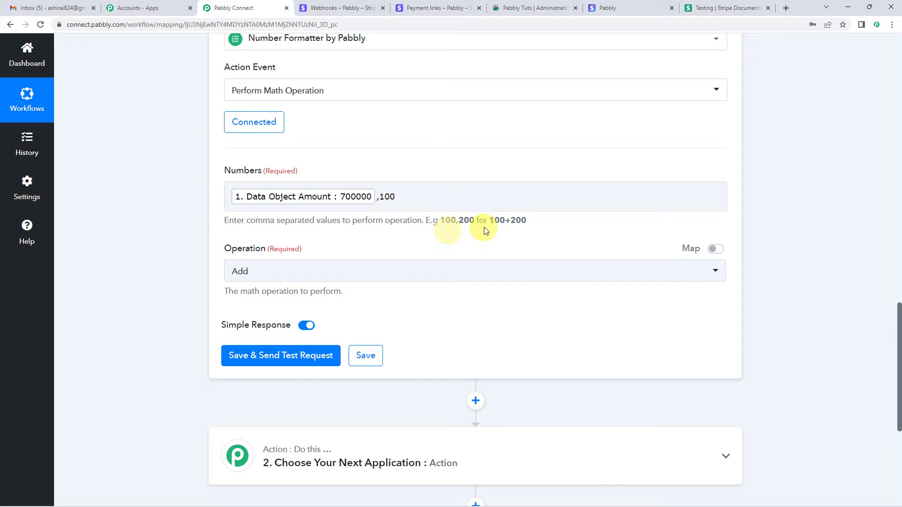
left_click(281, 268)
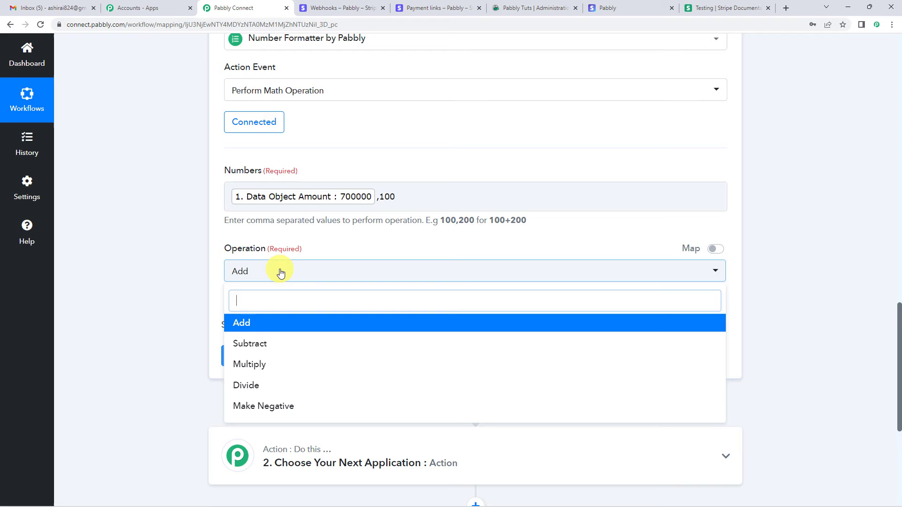
left_click(256, 387)
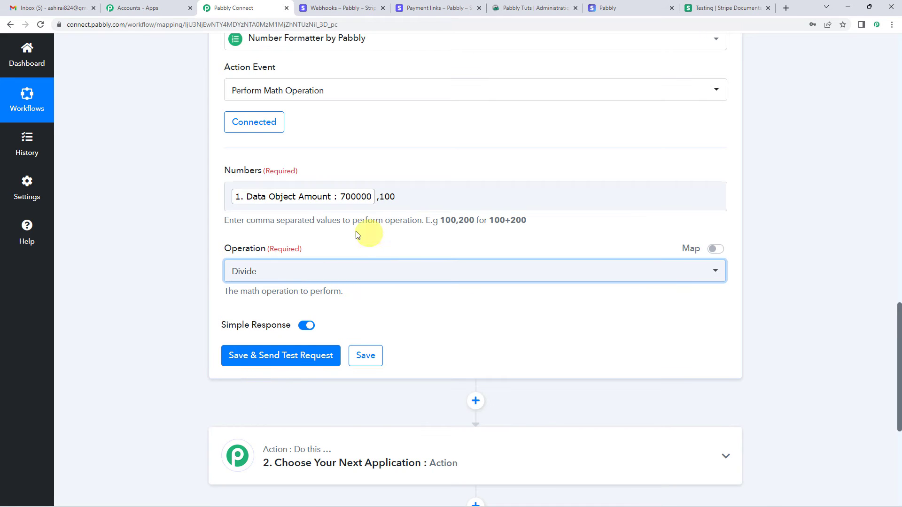
left_click(274, 362)
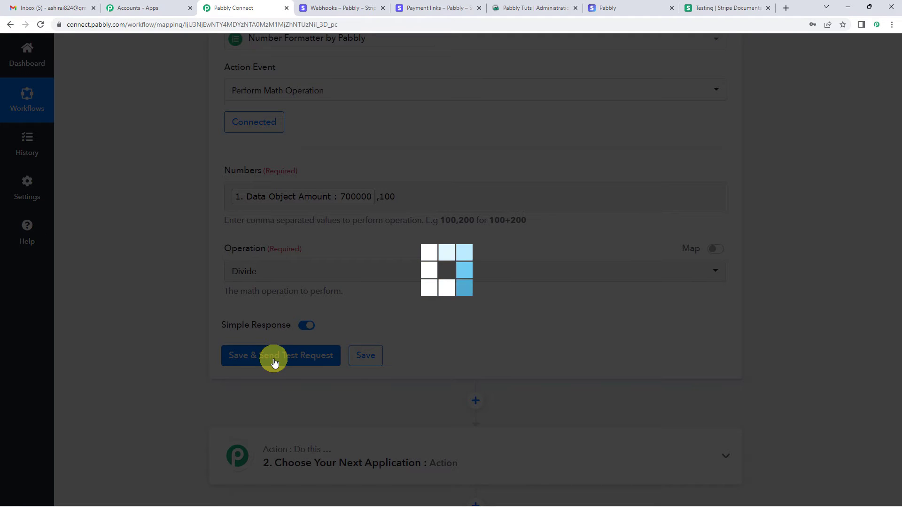
- Compare the Number Formatter's Result with the price on the Stripe checkout page, and return to the workflow
scroll(501, 346, "down", 2)
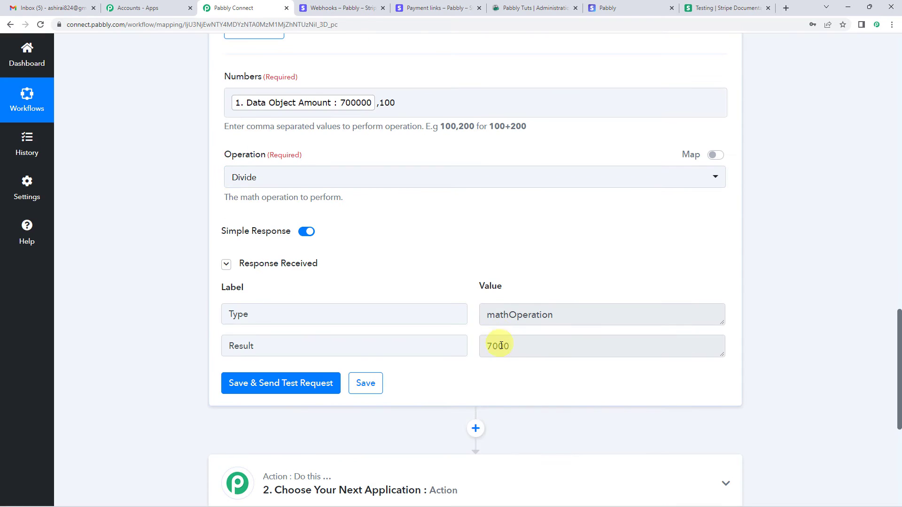
mouse_move(489, 346)
left_mouse_down()
mouse_move(517, 347)
mouse_move(487, 347)
left_mouse_up()
left_click(520, 348)
left_click(611, 8)
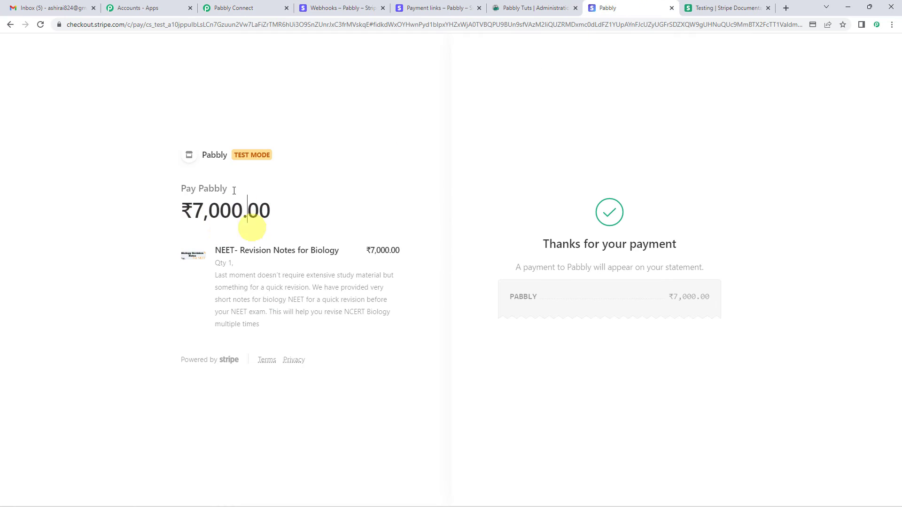
left_click(261, 7)
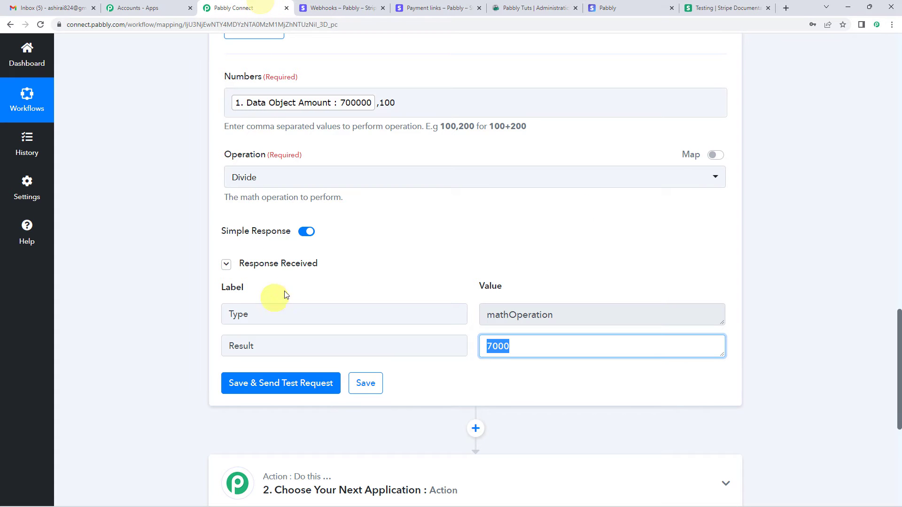
- Open the action step below the Number Formatter and choose go4clic as its app
scroll(545, 278, "down", 4)
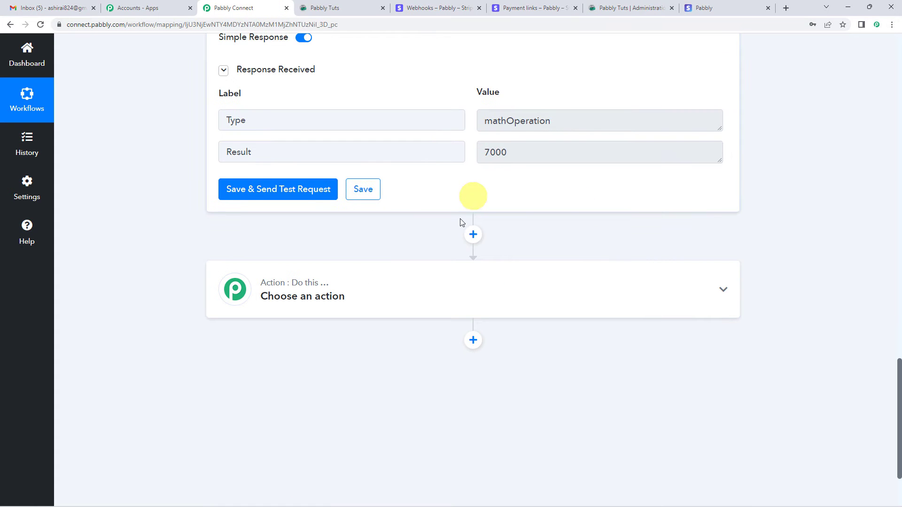
scroll(461, 222, "up", 3)
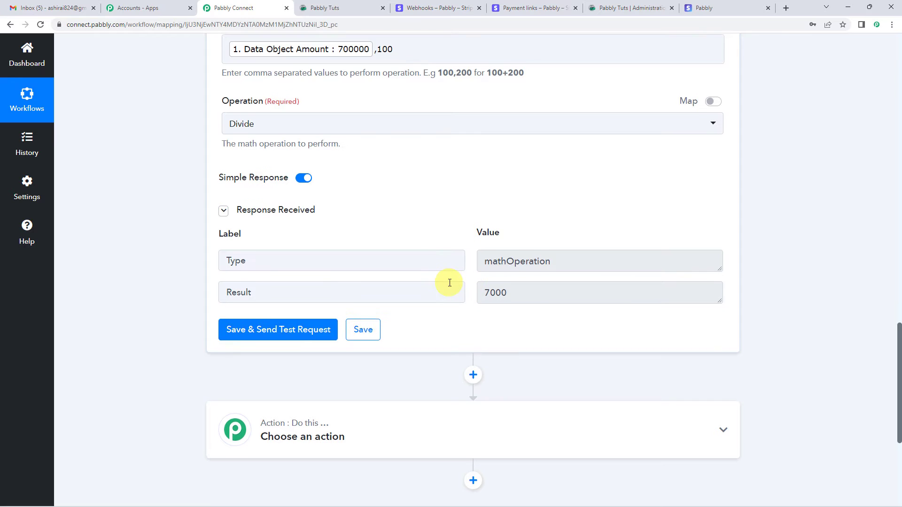
scroll(450, 288, "down", 2)
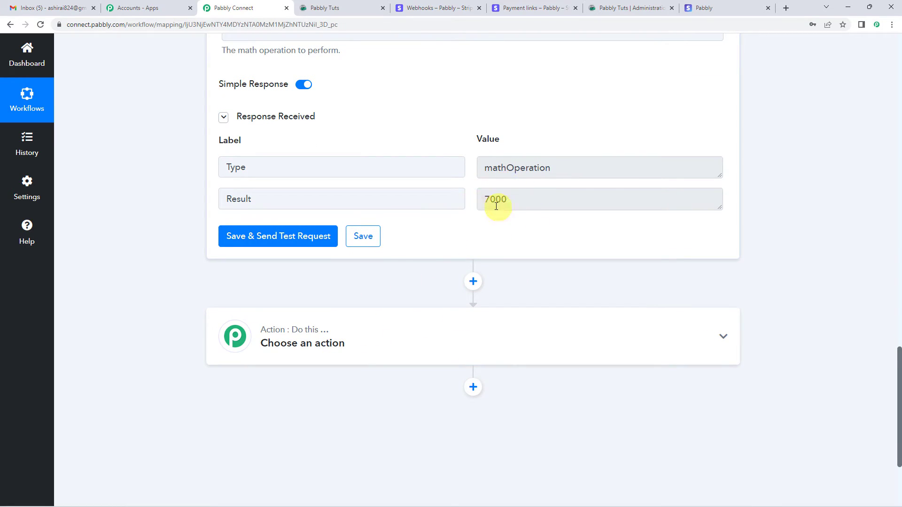
left_click(381, 335)
scroll(379, 333, "down", 2)
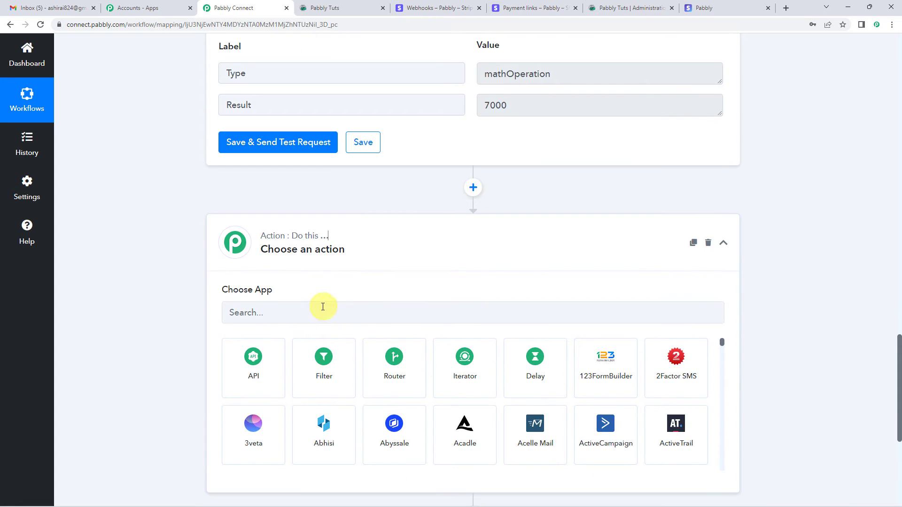
left_click(319, 312)
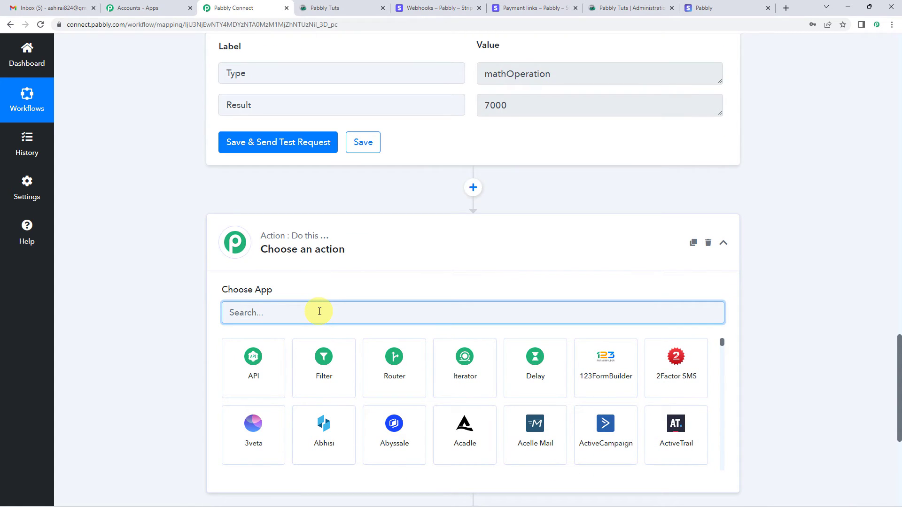
type("go4")
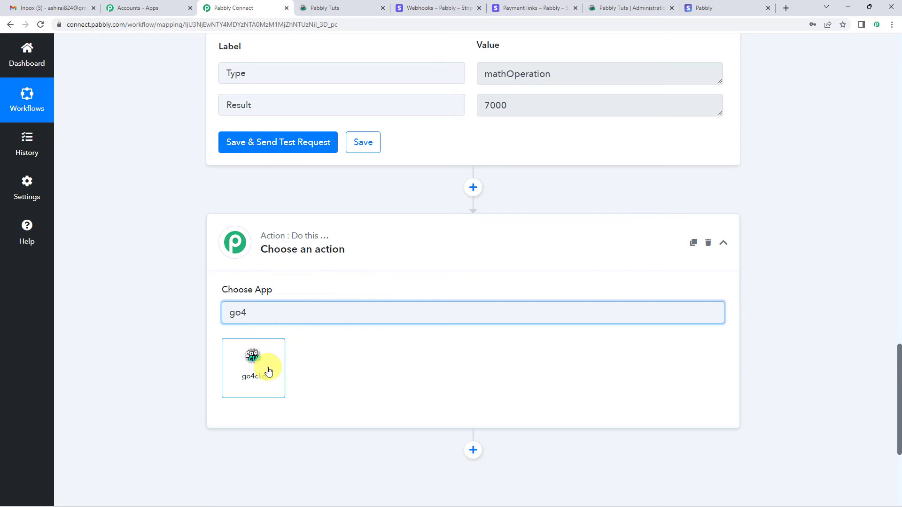
left_click(267, 369)
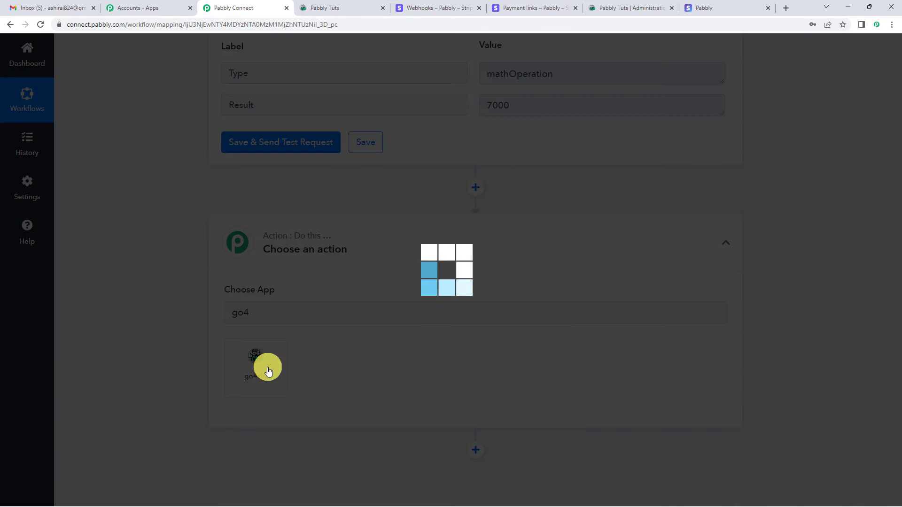
- Set the go4clic action event to Enroll User and start adding a new go4clic connection
scroll(329, 324, "down", 2)
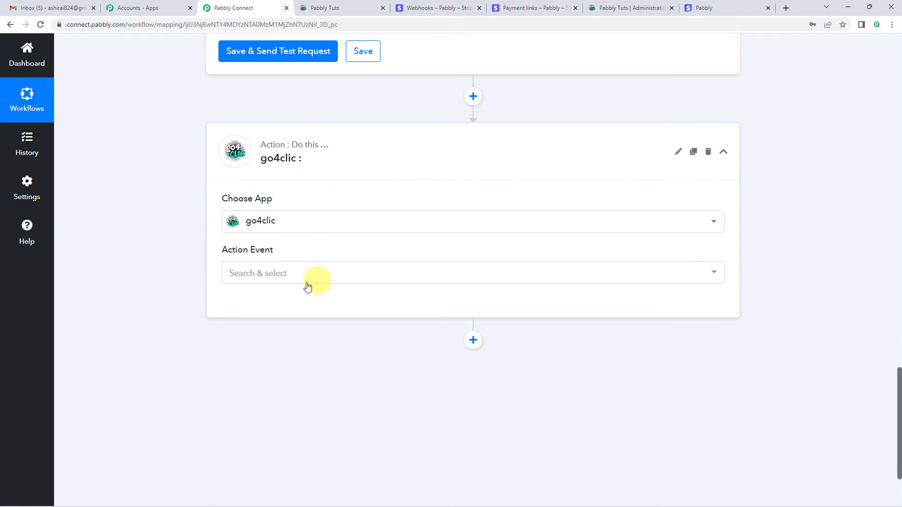
left_click(286, 268)
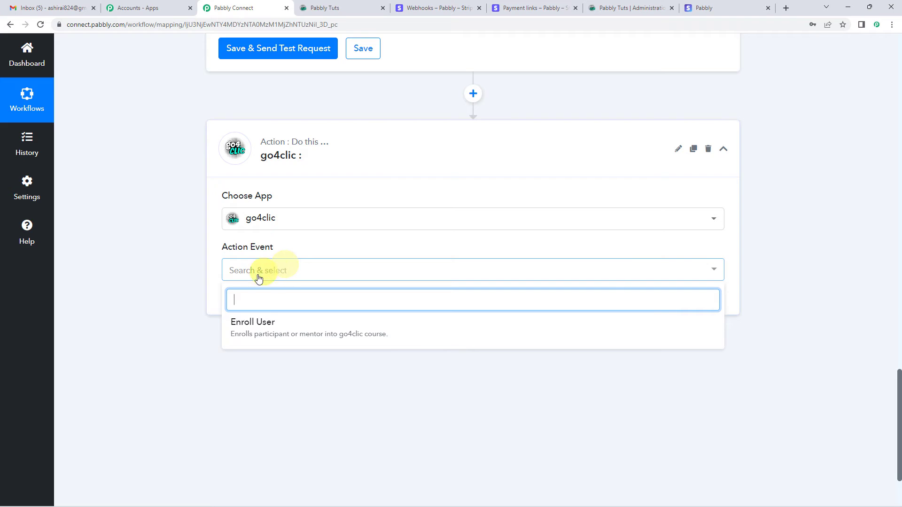
left_click(261, 324)
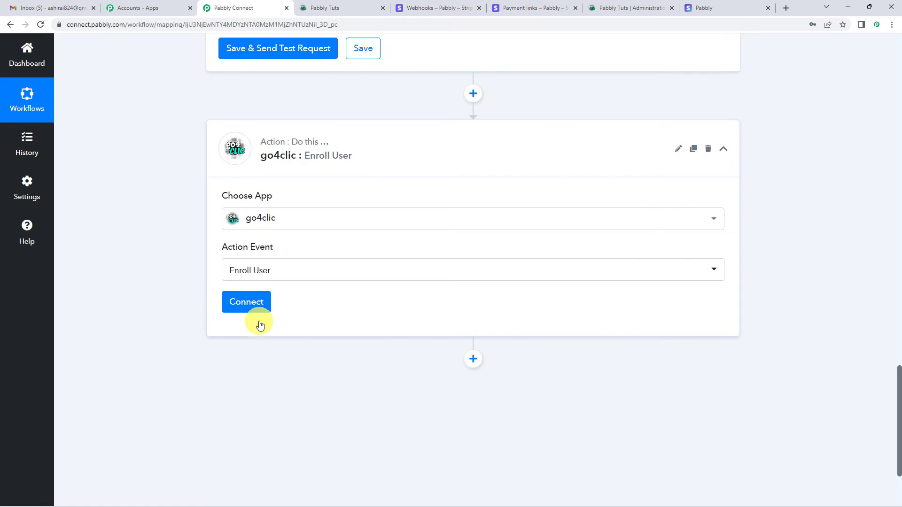
left_click(258, 304)
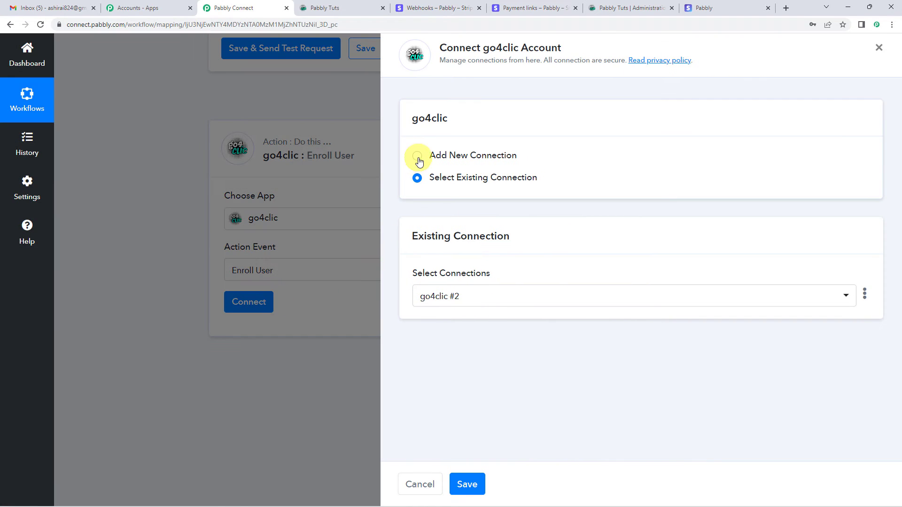
left_click(417, 156)
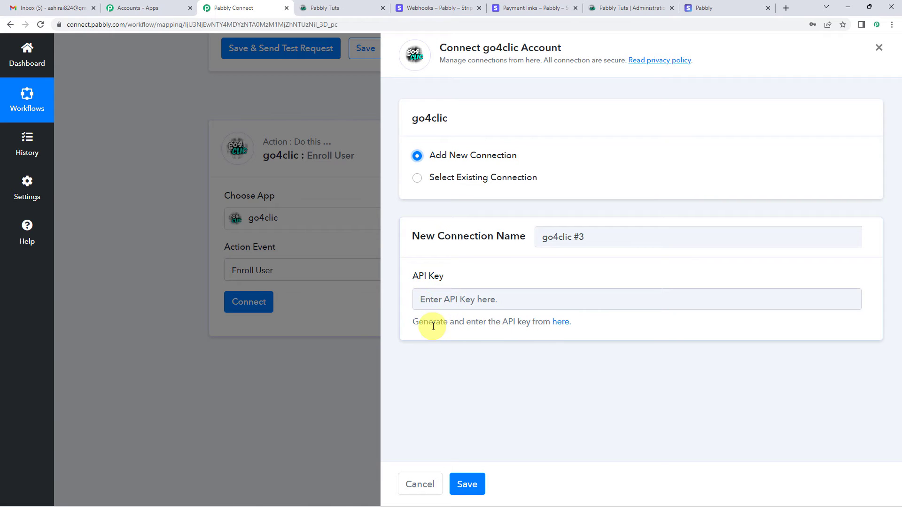
- Follow the API key link to go4clic and open the Integrations page of the academy's administration
left_click_drag(432, 324, 524, 346)
left_click(529, 325)
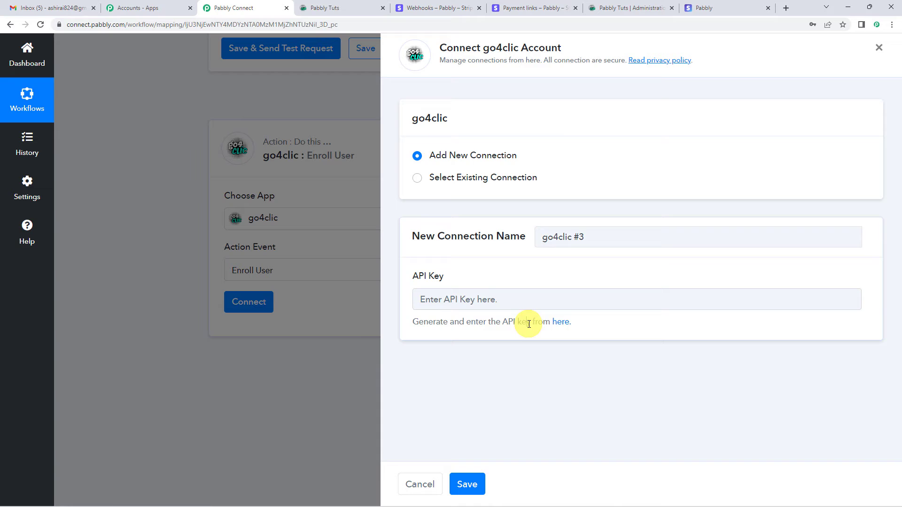
left_click(560, 326)
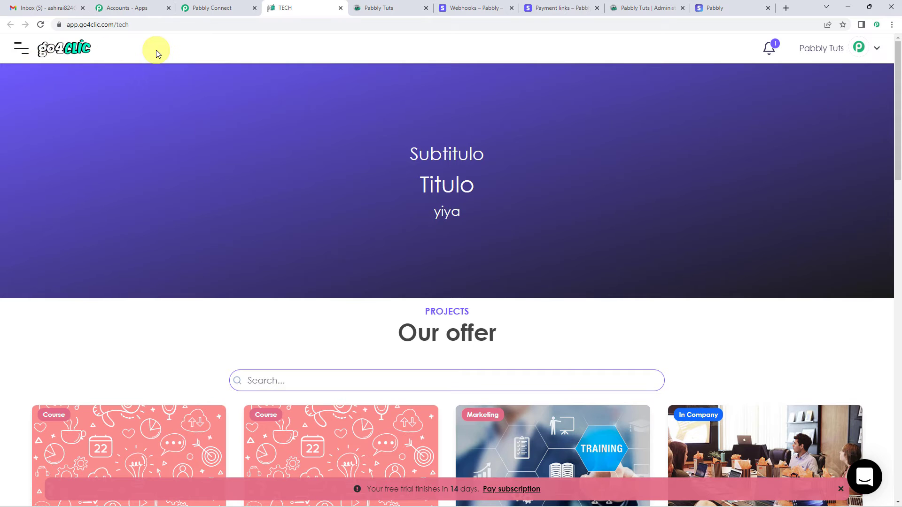
left_click(877, 51)
left_click(803, 207)
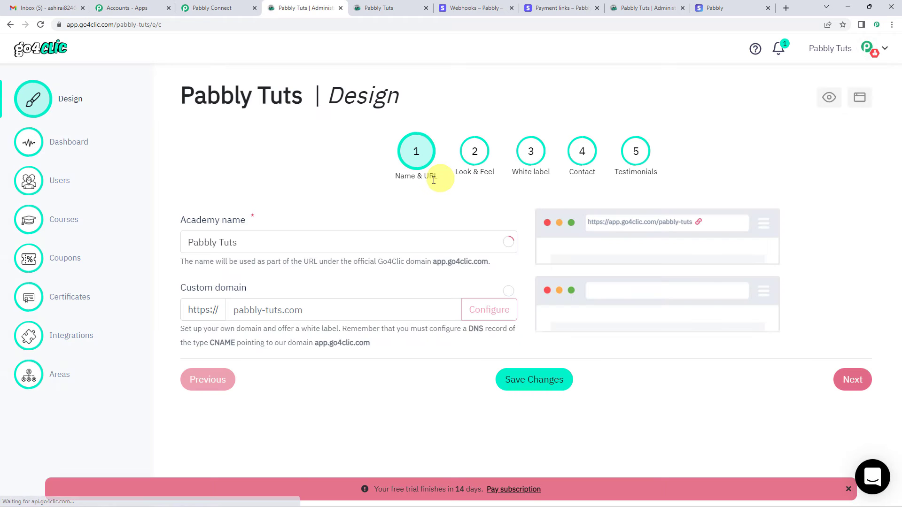
left_click(71, 339)
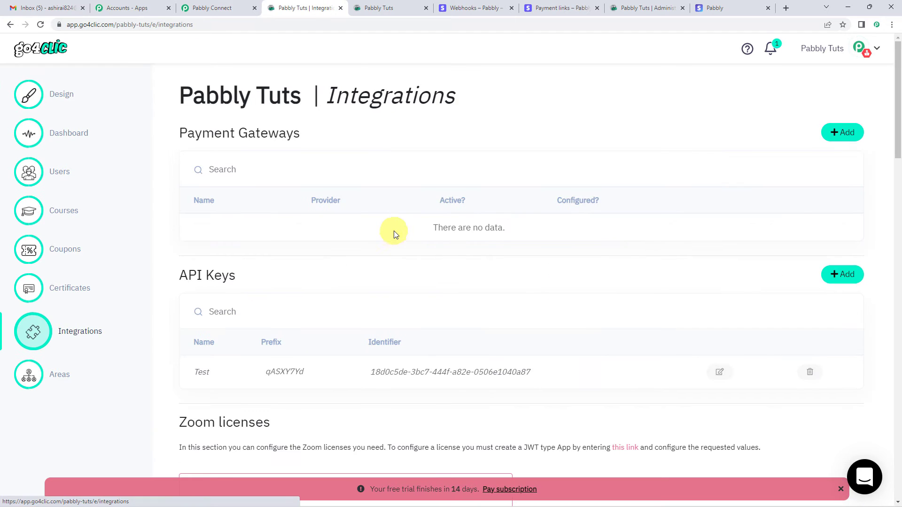
- Create a go4clic API key named "Trial" and copy the generated key
scroll(300, 216, "down", 2)
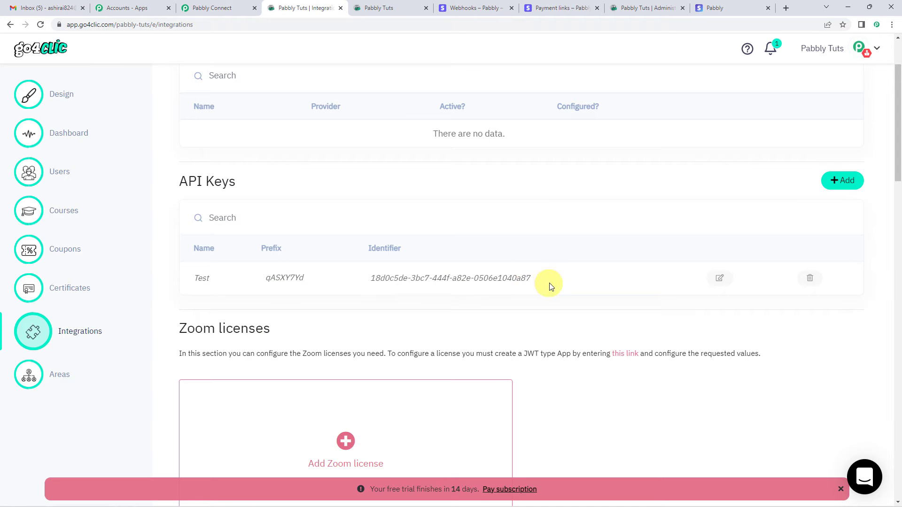
left_click(841, 181)
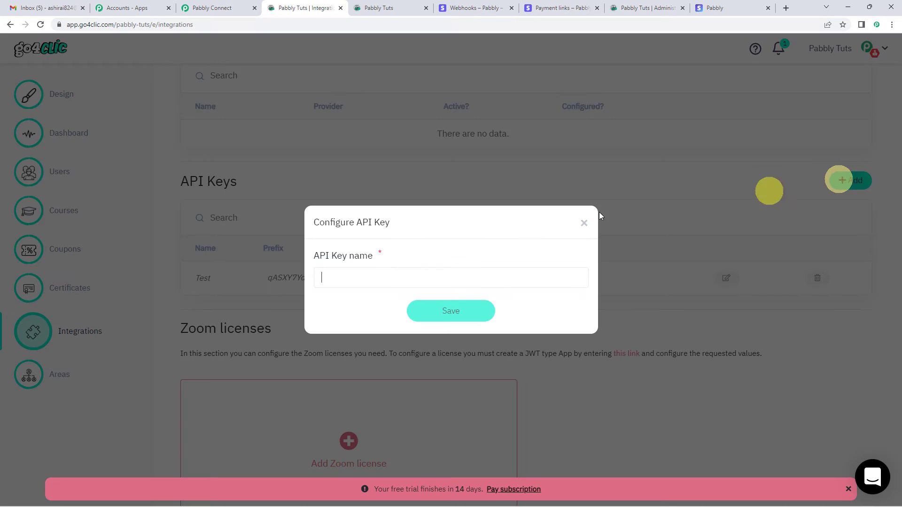
type("Trial")
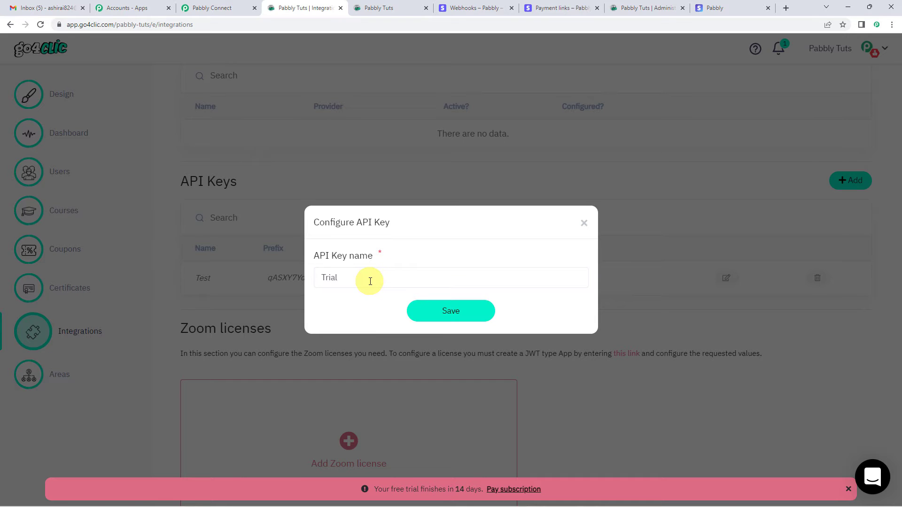
left_click(428, 316)
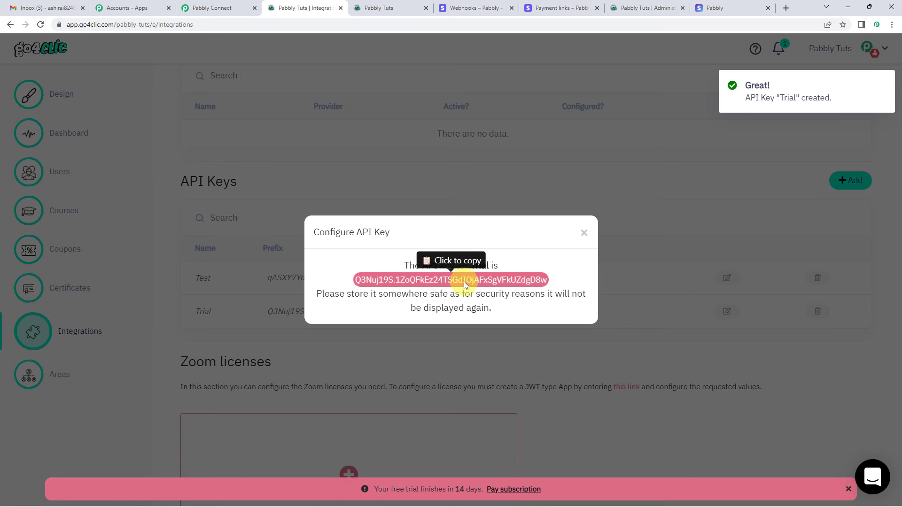
left_click(458, 280)
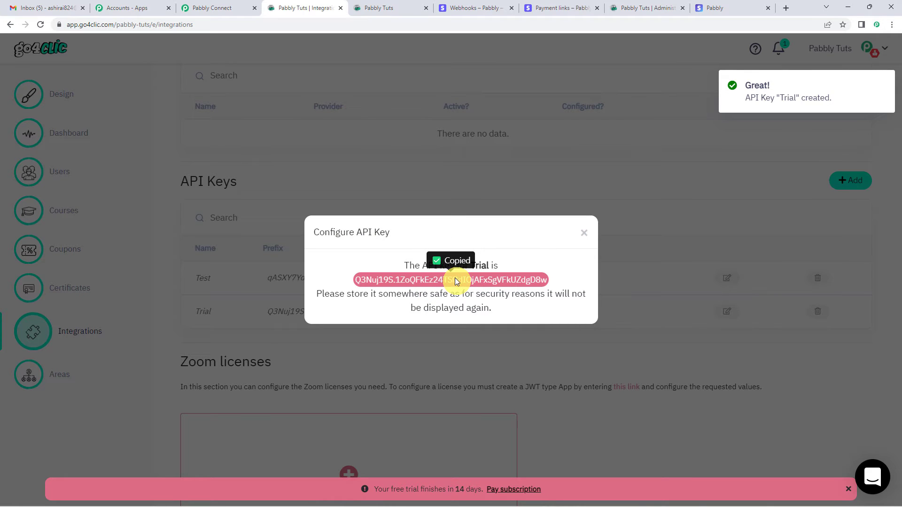
- Return to the Pabbly Connect workflow, paste the API key into the new go4clic connection and save it
left_click(207, 8)
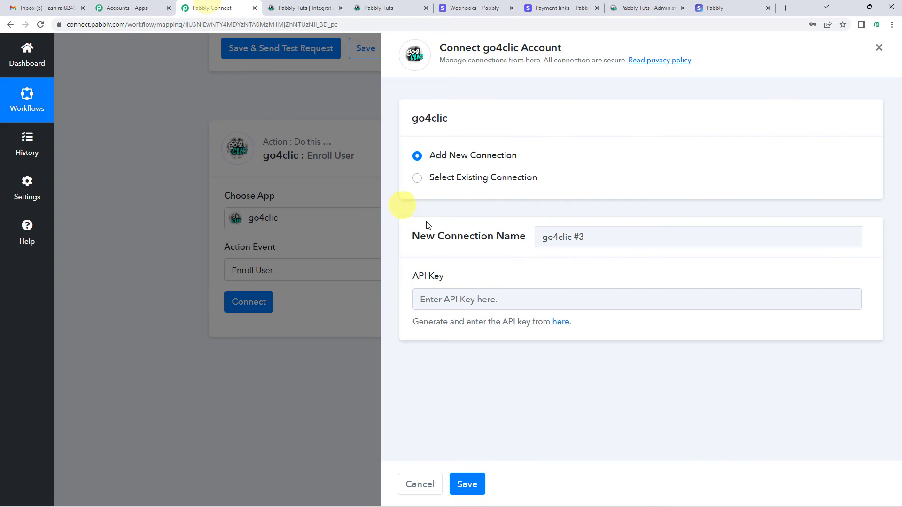
left_click(478, 298)
key("ctrl+v")
left_click(466, 484)
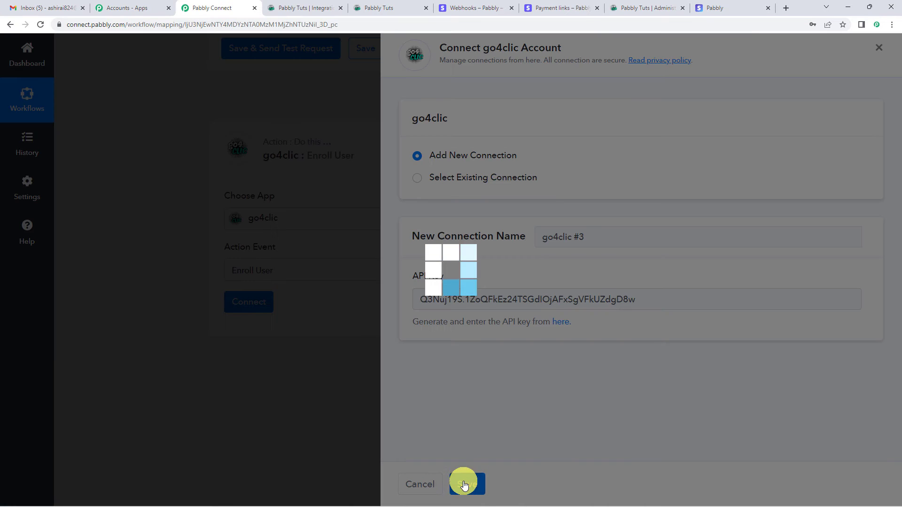
scroll(307, 253, "down", 4)
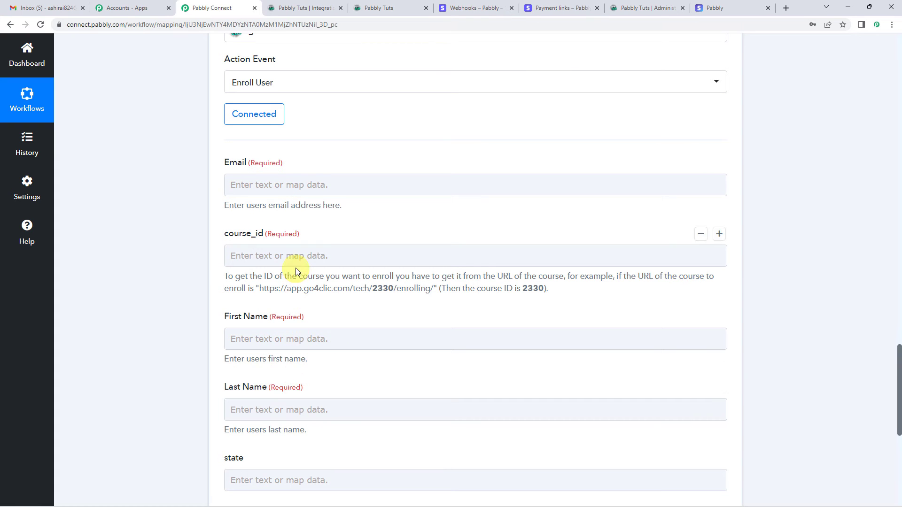
scroll(295, 268, "up", 2)
left_click(251, 279)
scroll(303, 242, "down", 2)
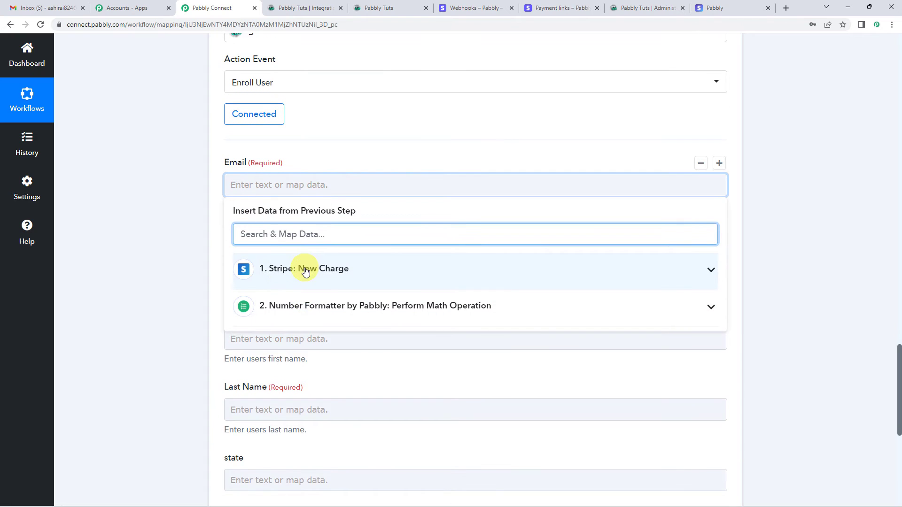
left_click(305, 272)
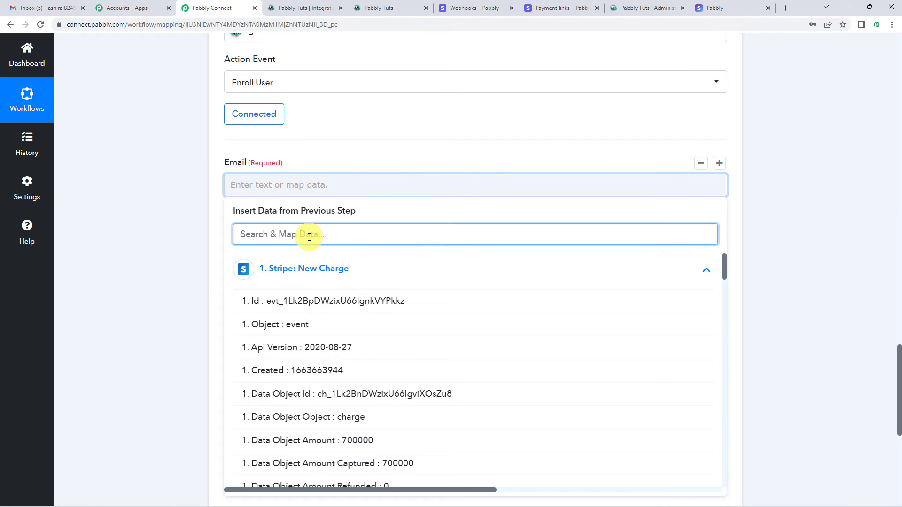
type("ema")
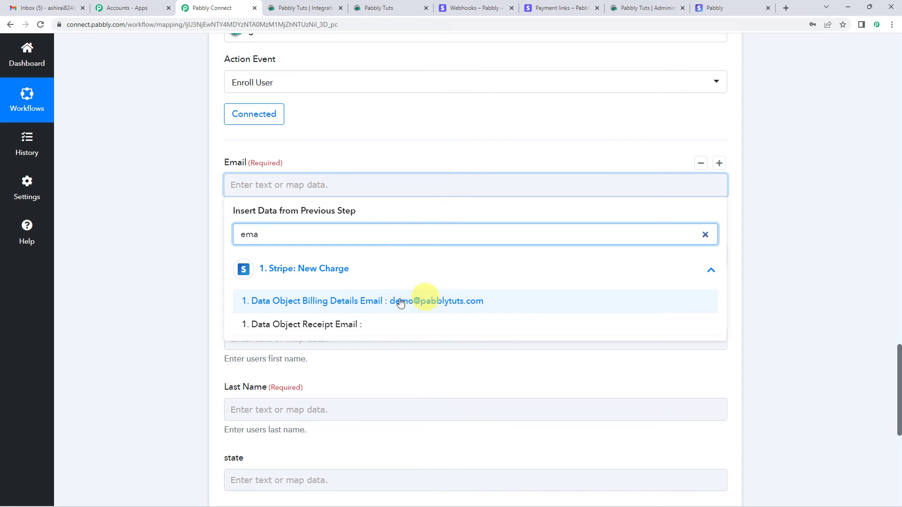
left_click_drag(279, 236, 232, 236)
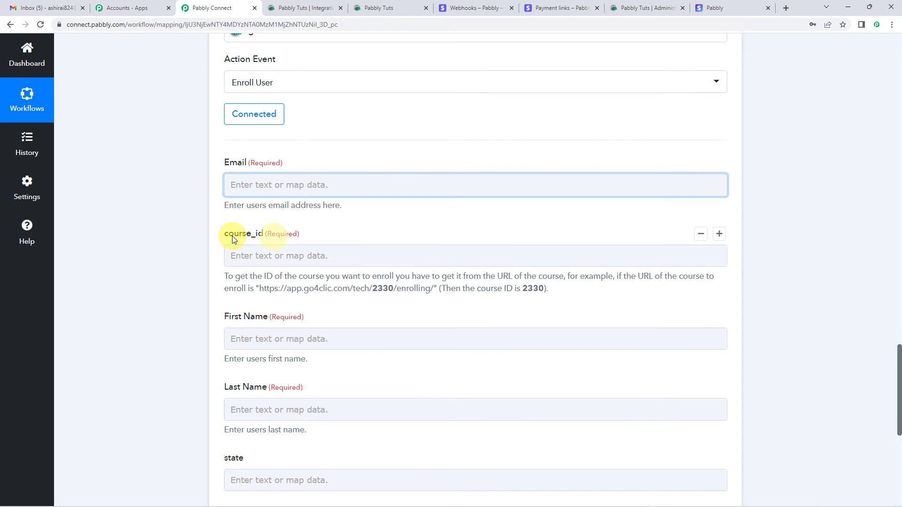
scroll(306, 244, "up", 2)
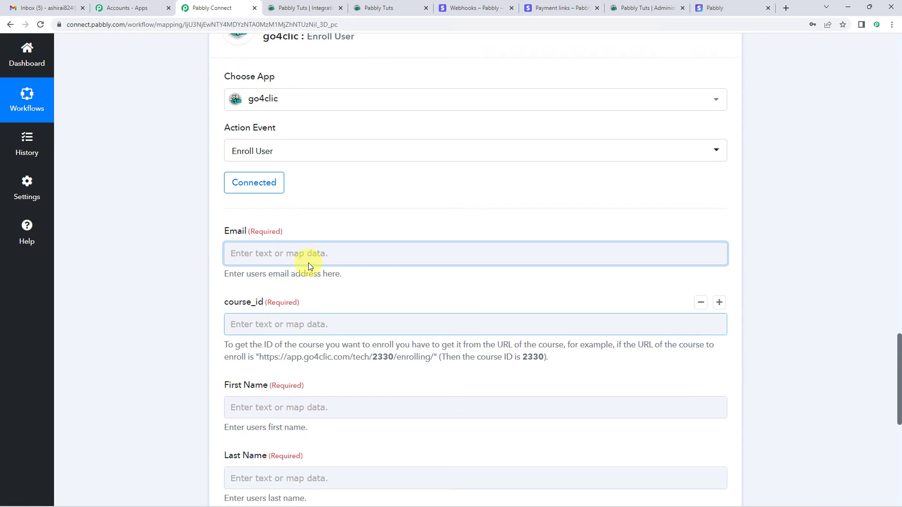
left_click(287, 279)
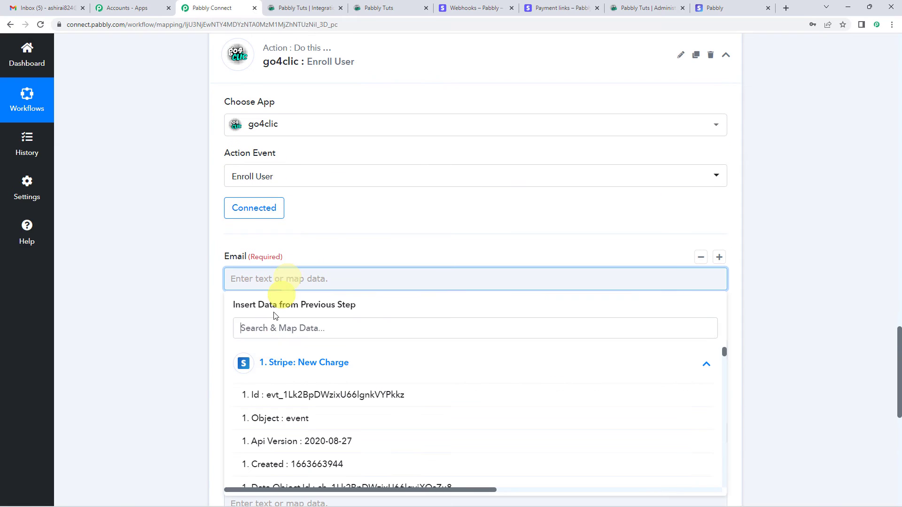
left_click(295, 363)
- Examine the response received by the Stripe New Charge trigger, including its amount and billing details
scroll(179, 325, "up", 15)
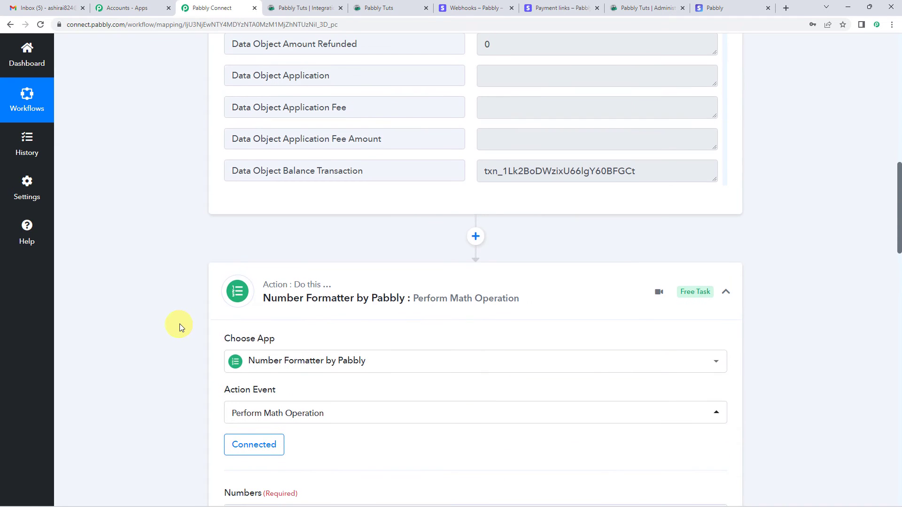
scroll(188, 322, "up", 10)
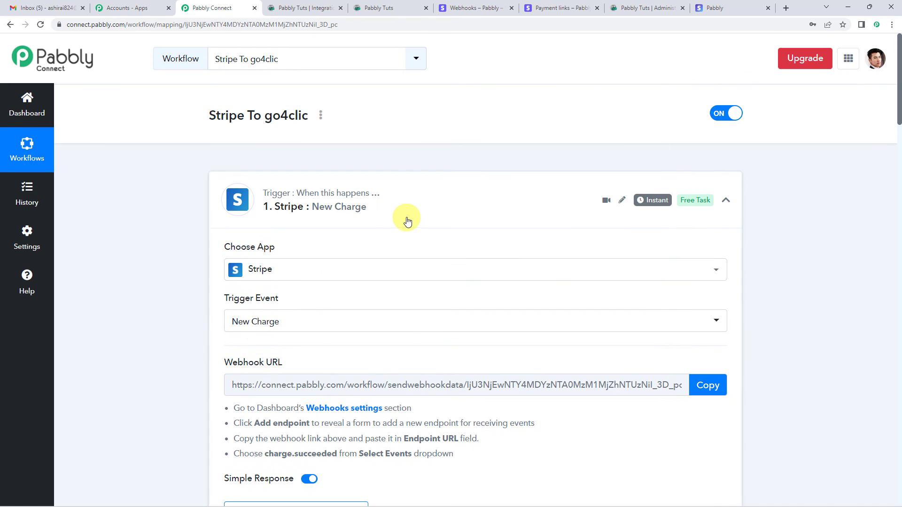
scroll(207, 258, "down", 9)
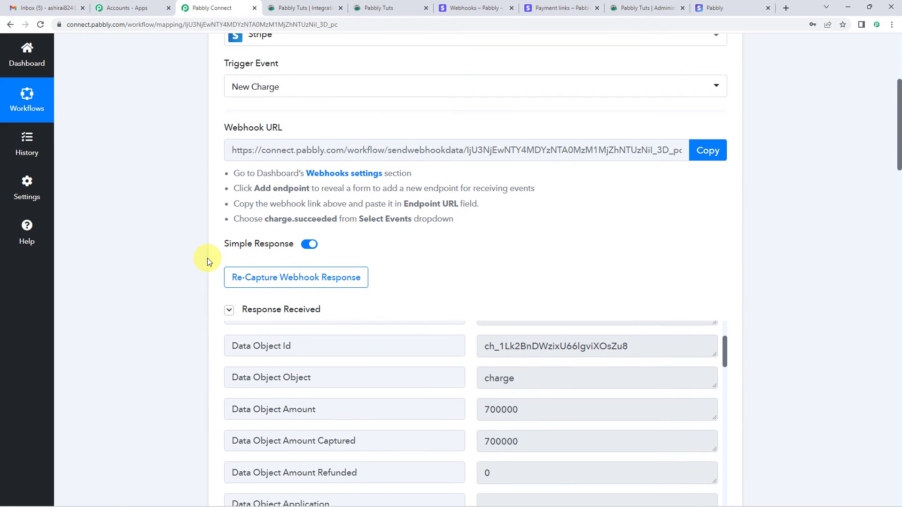
scroll(255, 257, "up", 2)
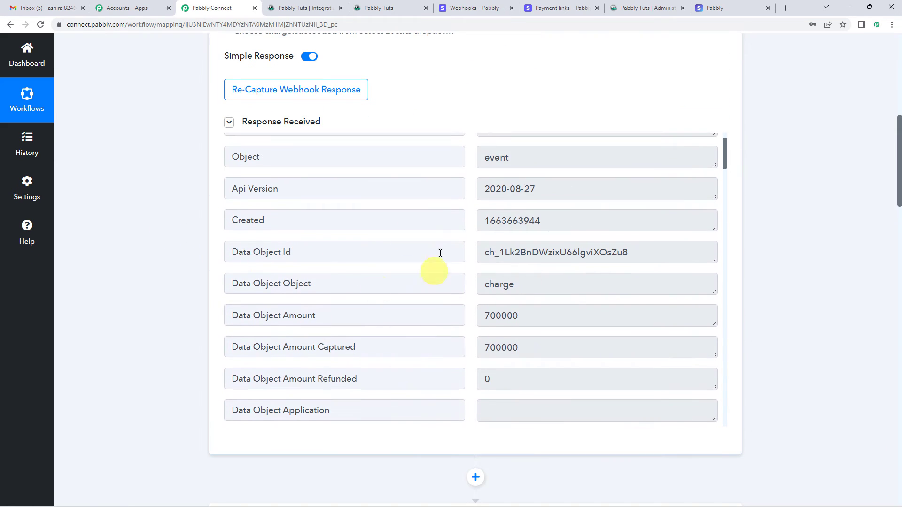
scroll(403, 236, "down", 2)
scroll(153, 261, "up", 1)
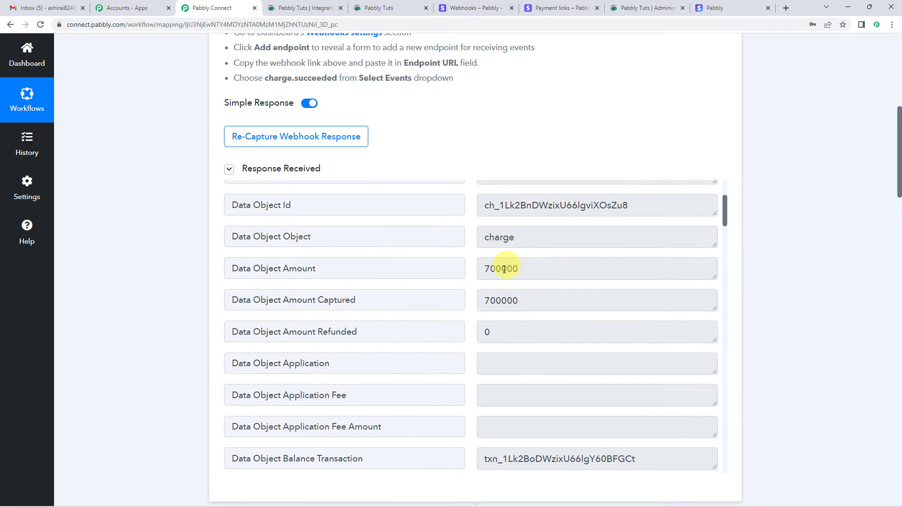
scroll(504, 273, "up", 3)
scroll(540, 305, "down", 8)
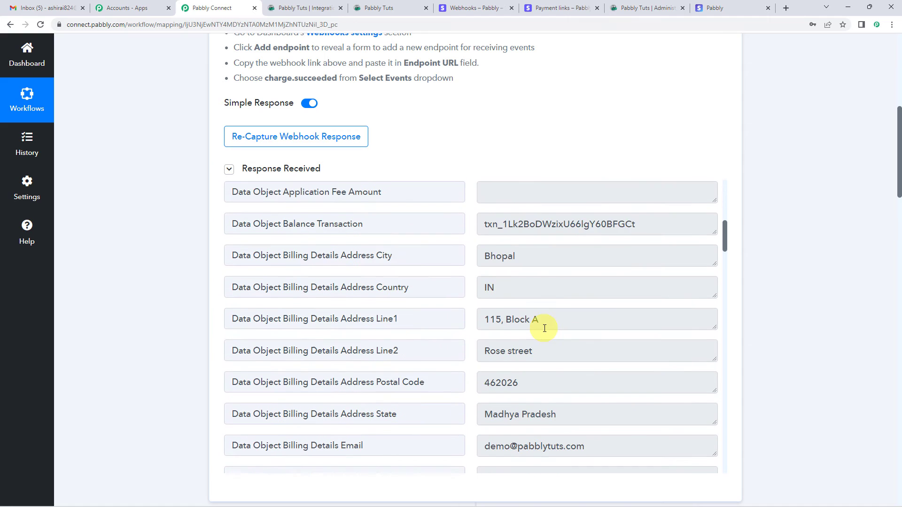
scroll(545, 328, "down", 3)
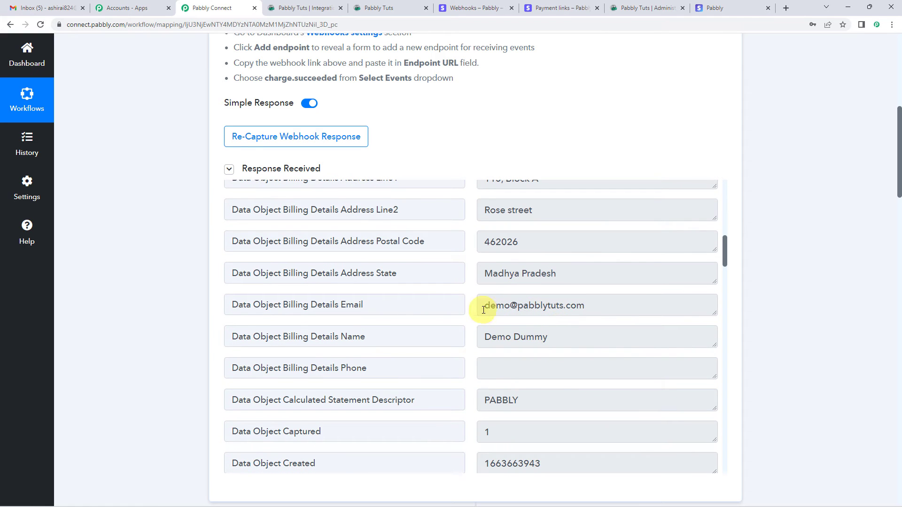
scroll(519, 299, "down", 2)
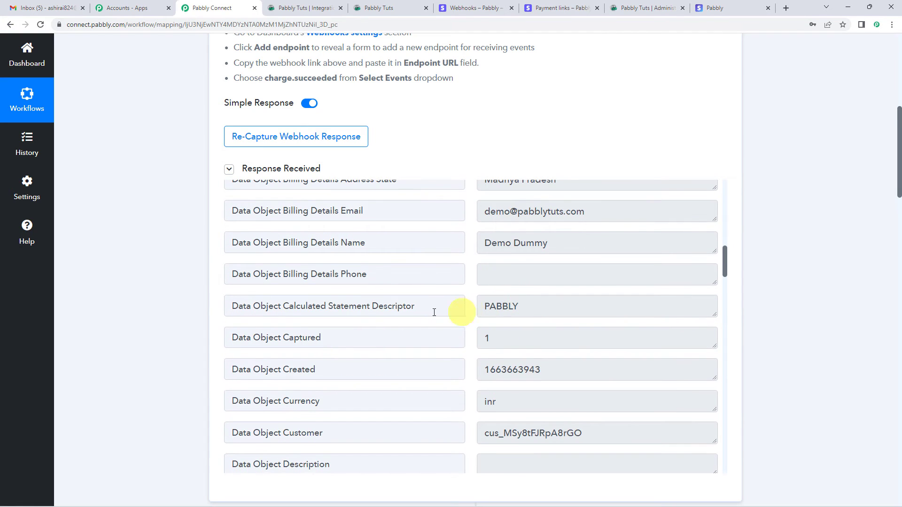
scroll(149, 312, "up", 4)
scroll(527, 371, "up", 2)
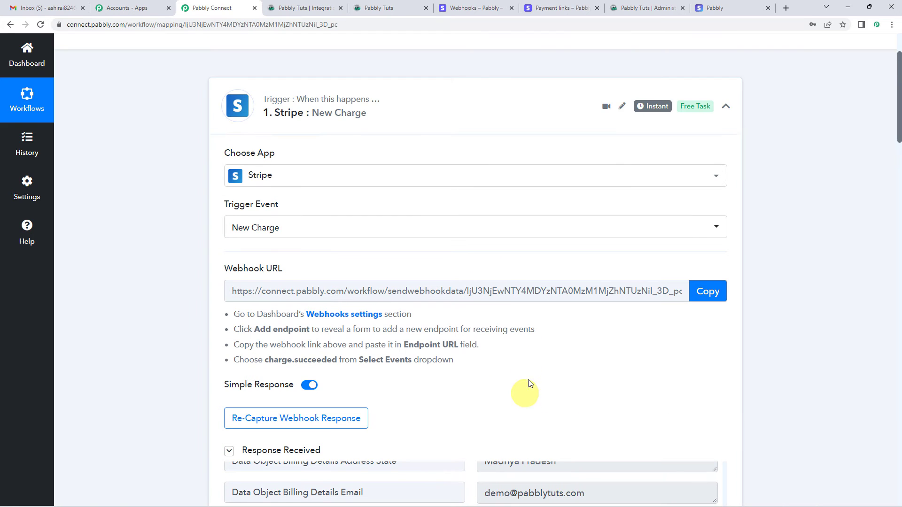
scroll(528, 379, "down", 2)
scroll(183, 309, "down", 5)
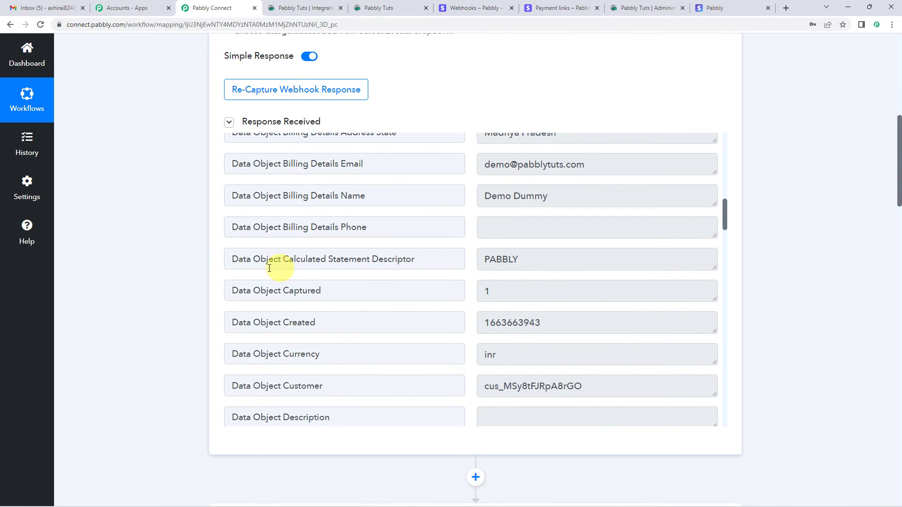
- Map the Enroll User action's Email field to the billing details email from the Stripe New Charge data
scroll(136, 277, "down", 15)
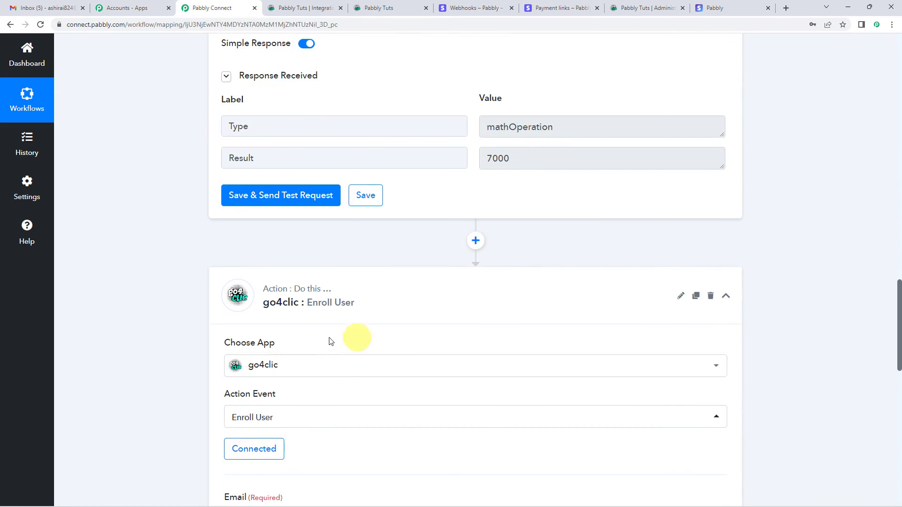
scroll(324, 341, "down", 5)
left_click(295, 336)
scroll(303, 324, "down", 3)
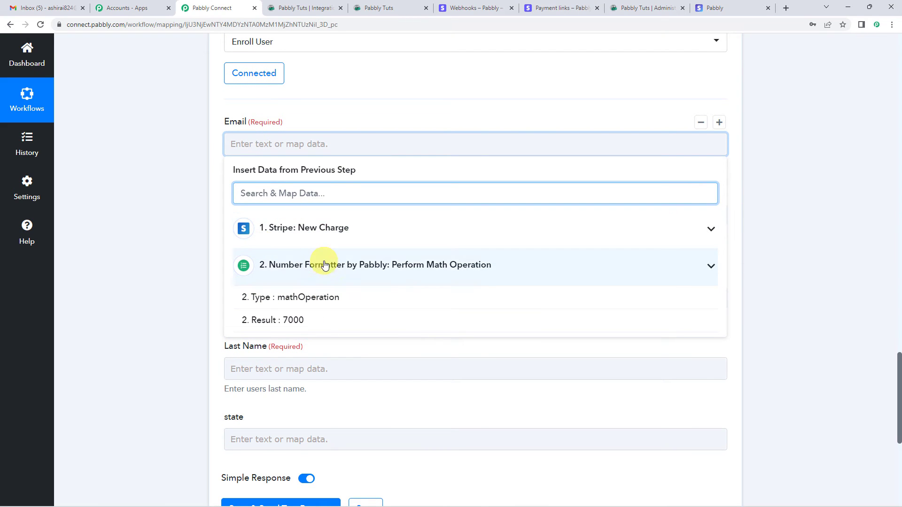
left_click(324, 266)
left_click(322, 235)
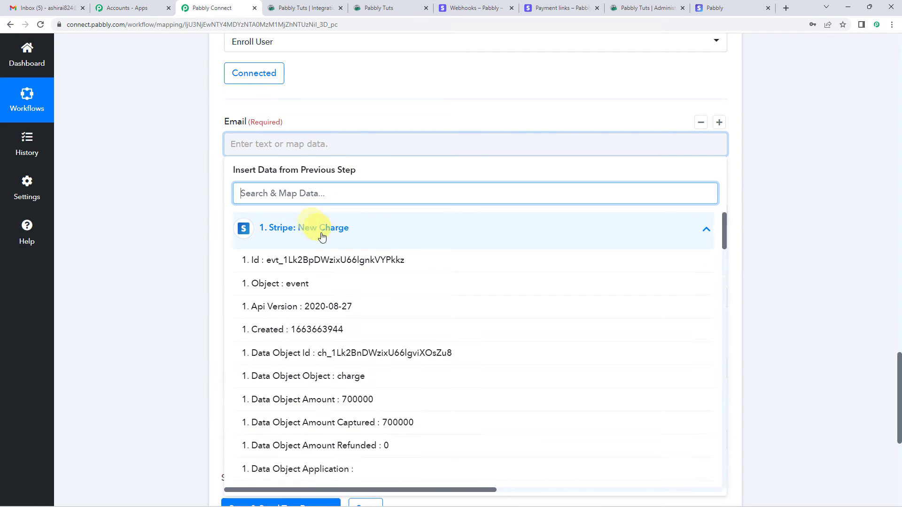
type("de")
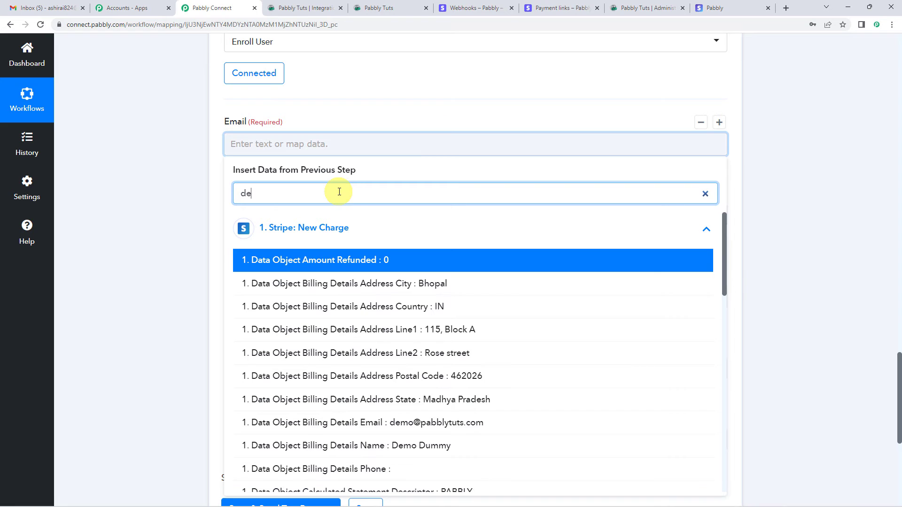
type("m")
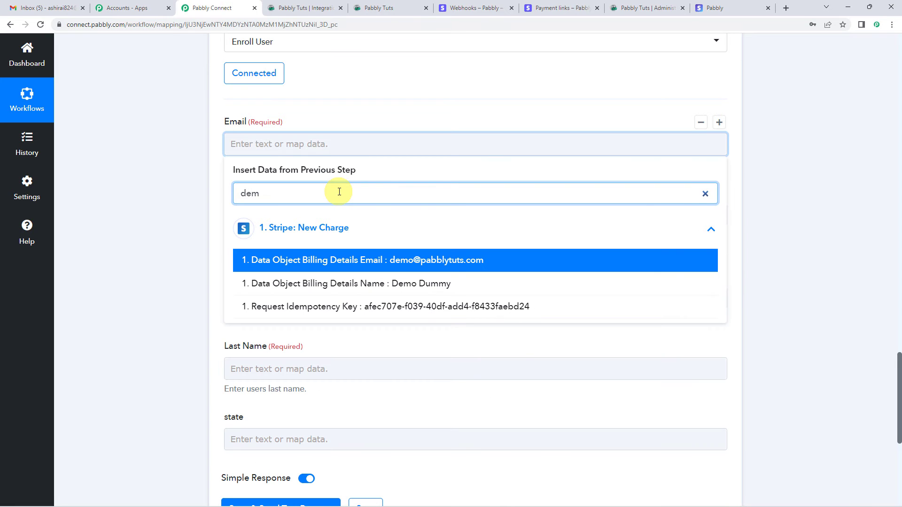
left_click(397, 266)
left_click(184, 193)
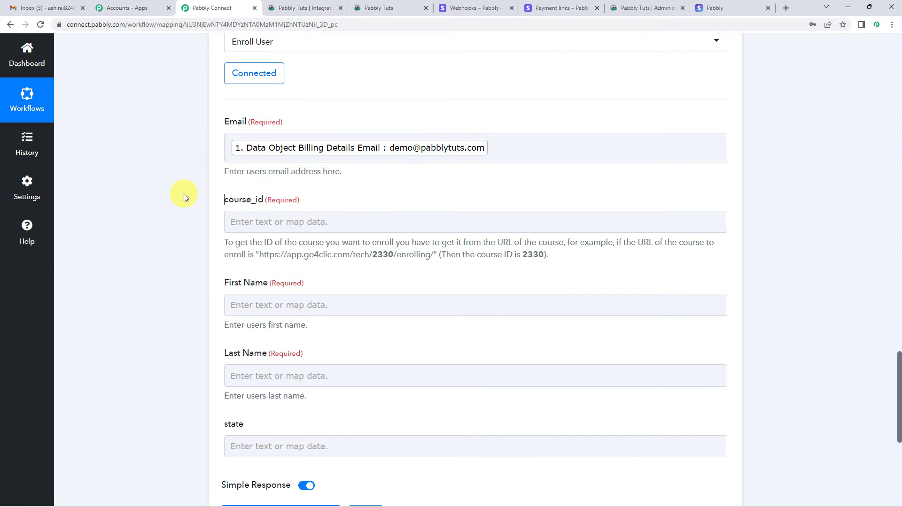
- Read the course_id field's instructions on how to get the course ID from the course URL
scroll(184, 194, "down", 1)
left_click(271, 176)
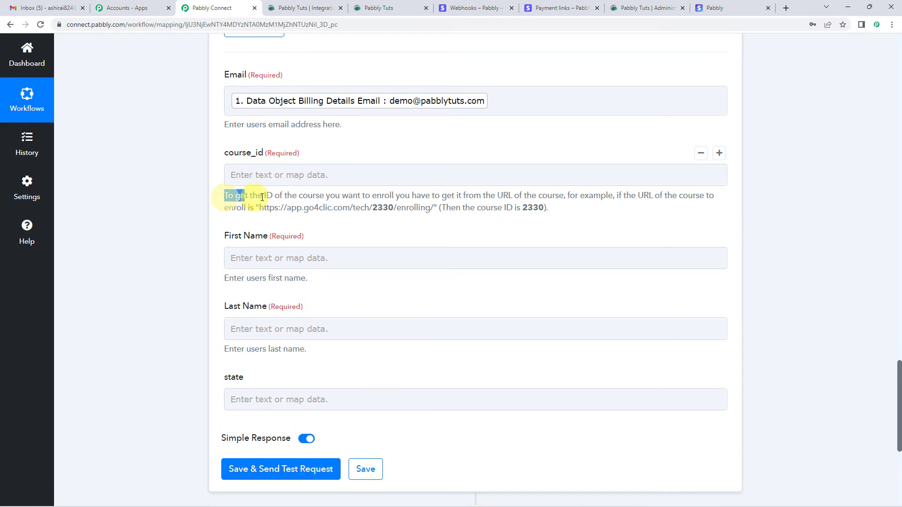
left_click_drag(262, 198, 367, 200)
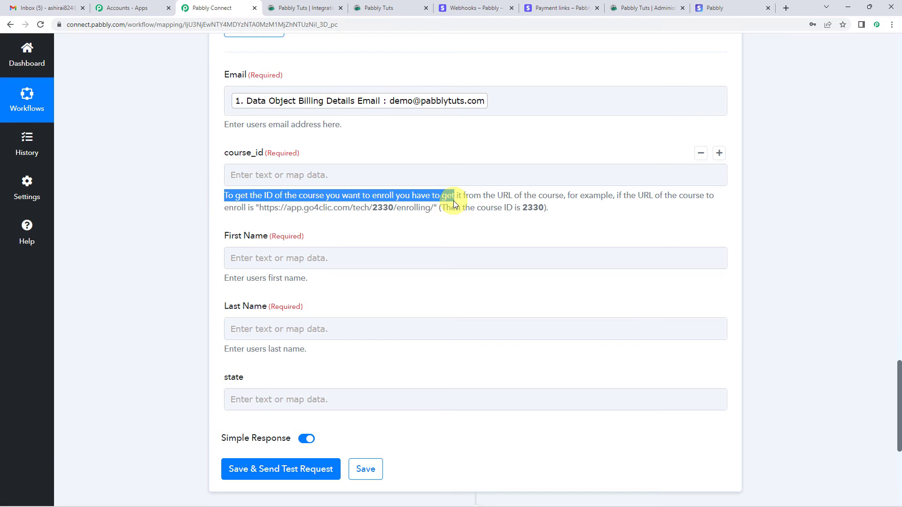
left_click_drag(454, 203, 677, 202)
left_click(513, 205)
left_click_drag(250, 207, 428, 207)
left_click(385, 208)
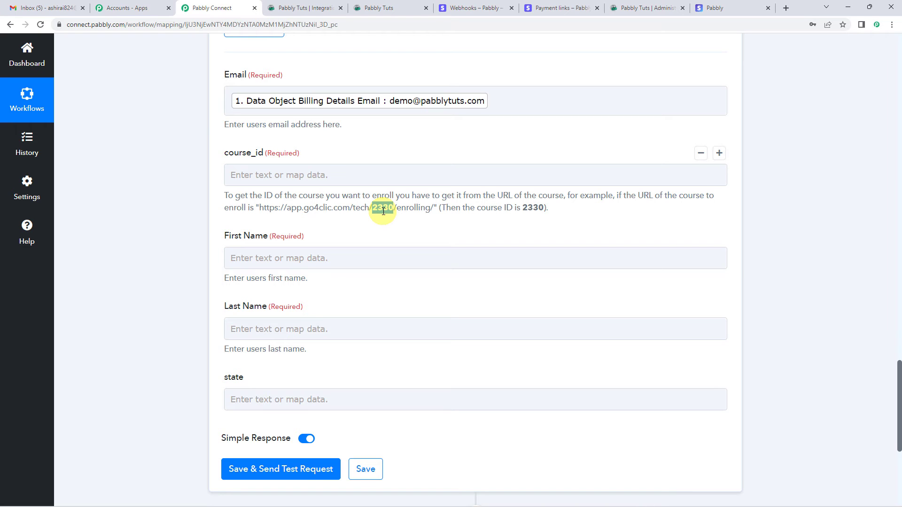
left_click(411, 182)
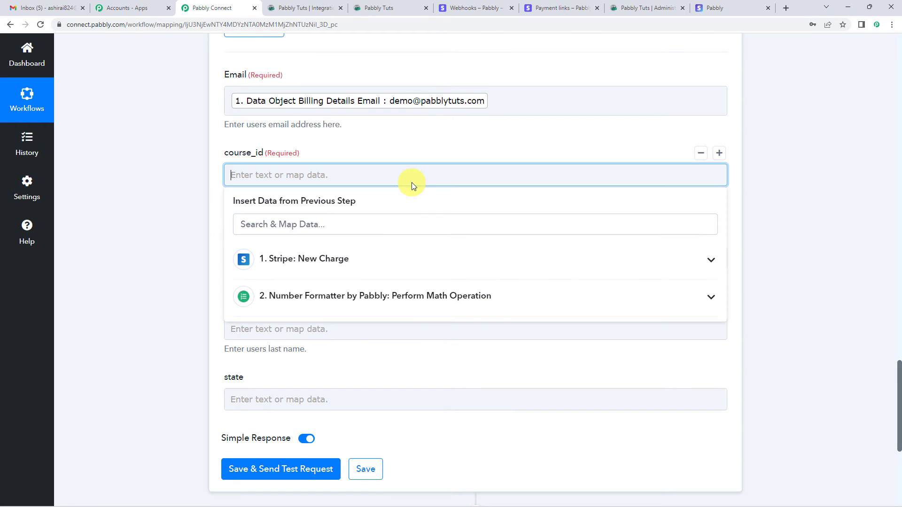
left_click(386, 148)
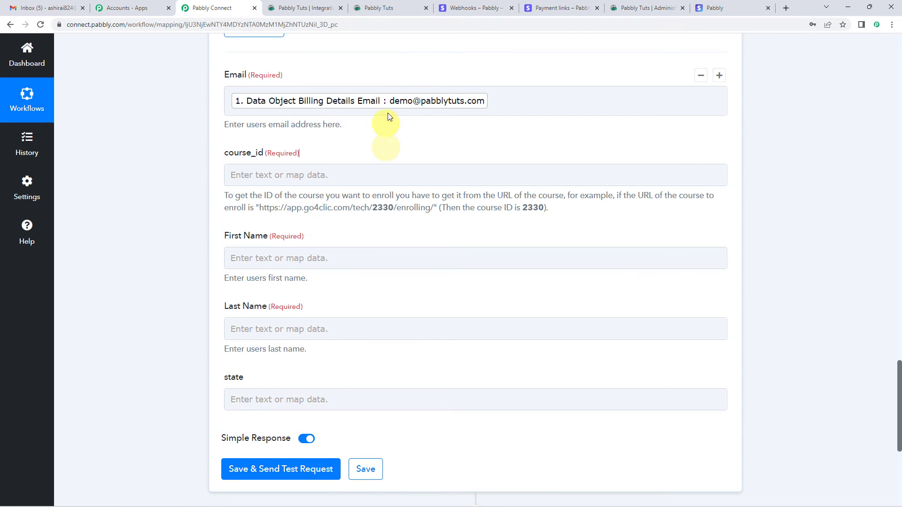
- Switch to go4clic, dismiss the API key dialog and open the DEMO Course's configuration from the academy's courses
left_click(409, 9)
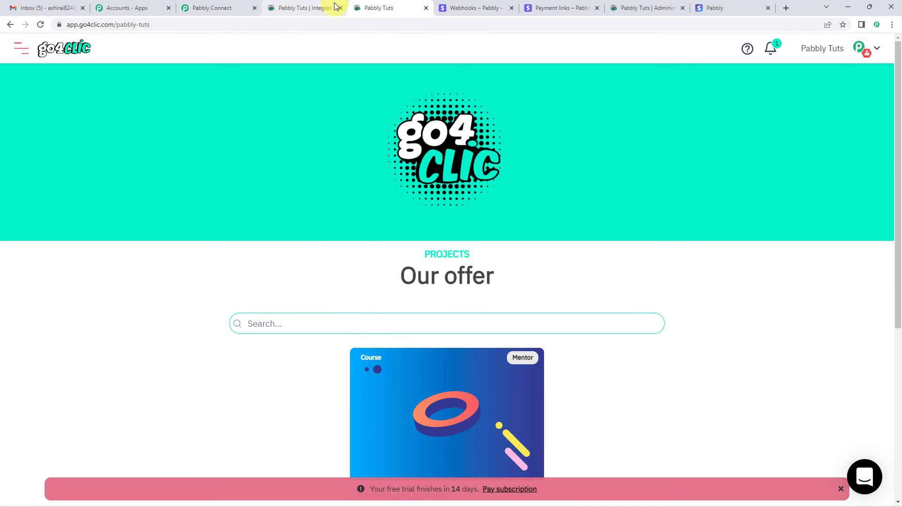
left_click(311, 4)
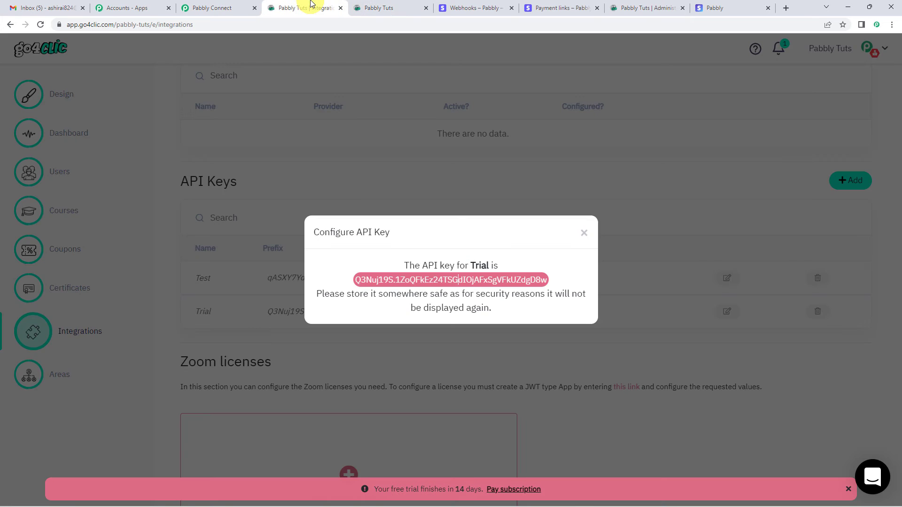
left_click(584, 235)
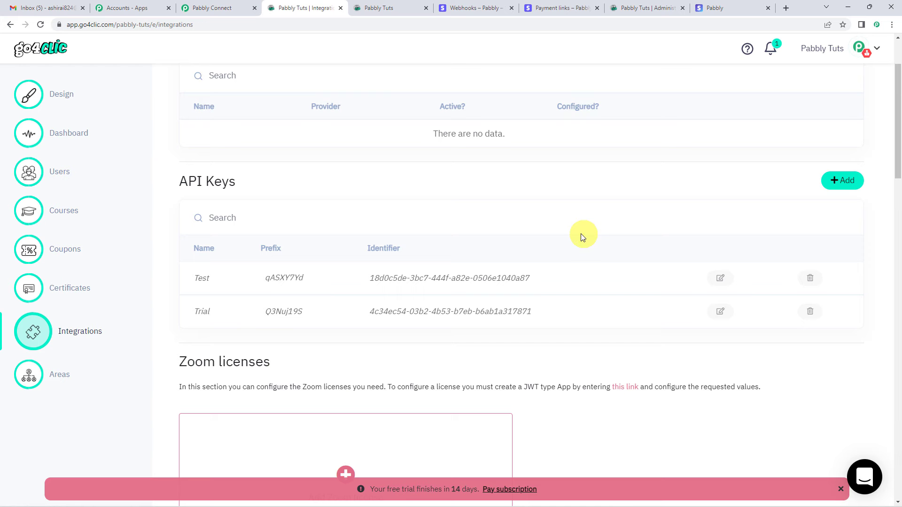
left_click(58, 217)
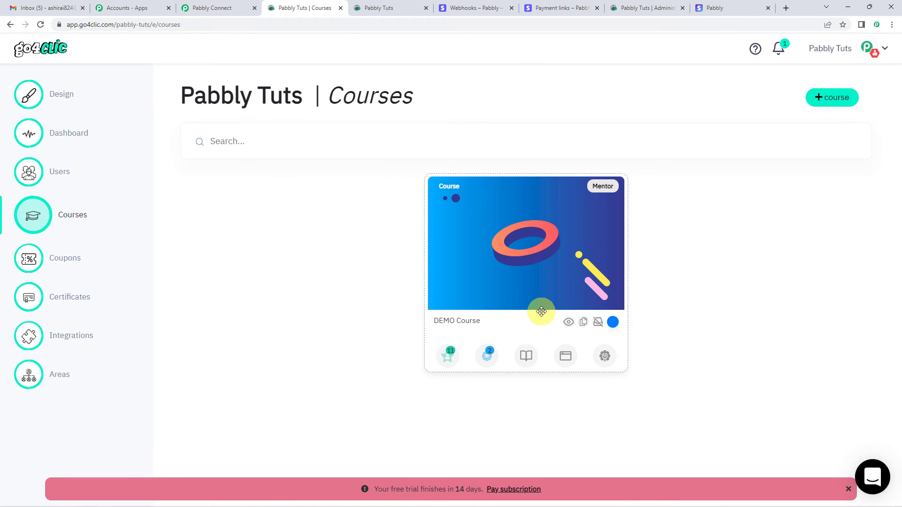
left_click(605, 358)
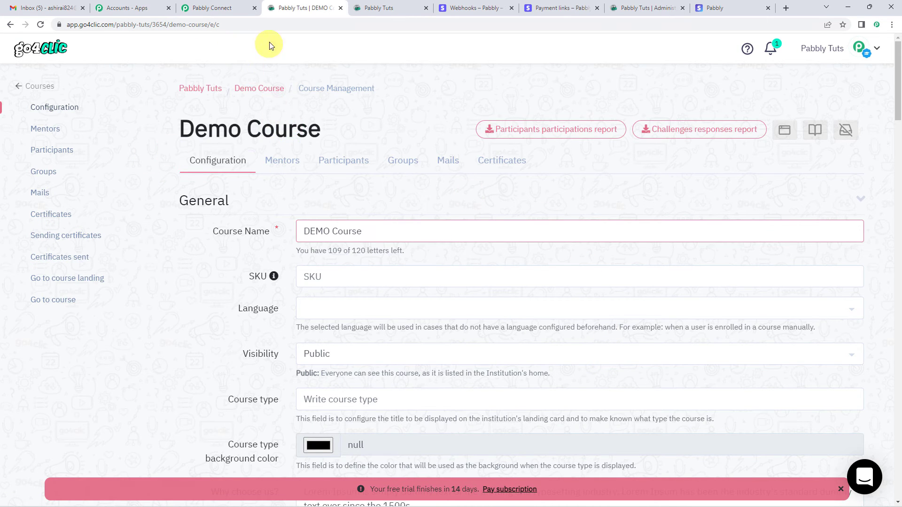
- Copy the course ID 3654 from the course's URL and paste it into the course_id field in Pabbly Connect
left_click(262, 24)
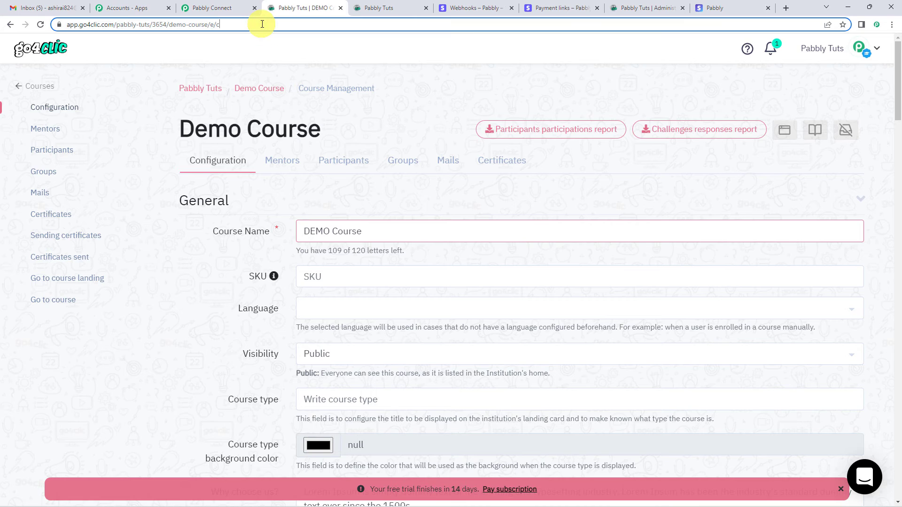
double_click(161, 27)
key("ctrl+c")
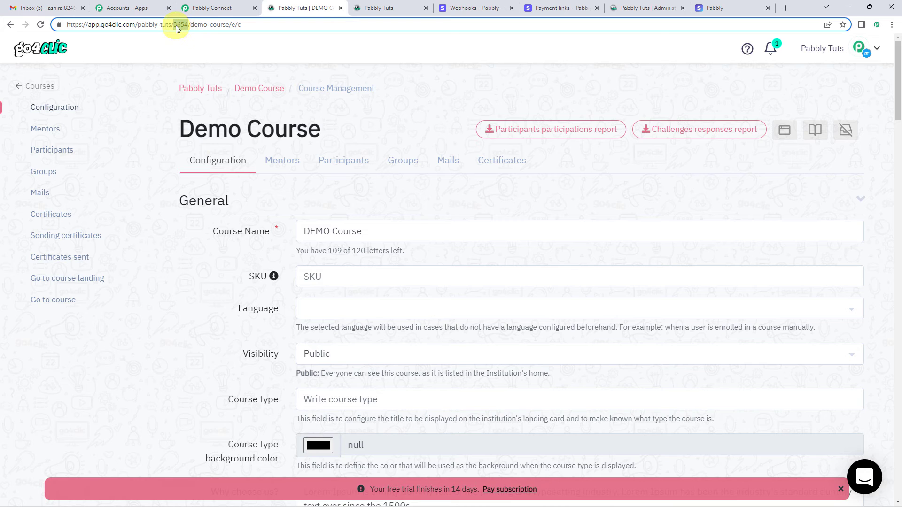
left_click(222, 6)
left_click(295, 181)
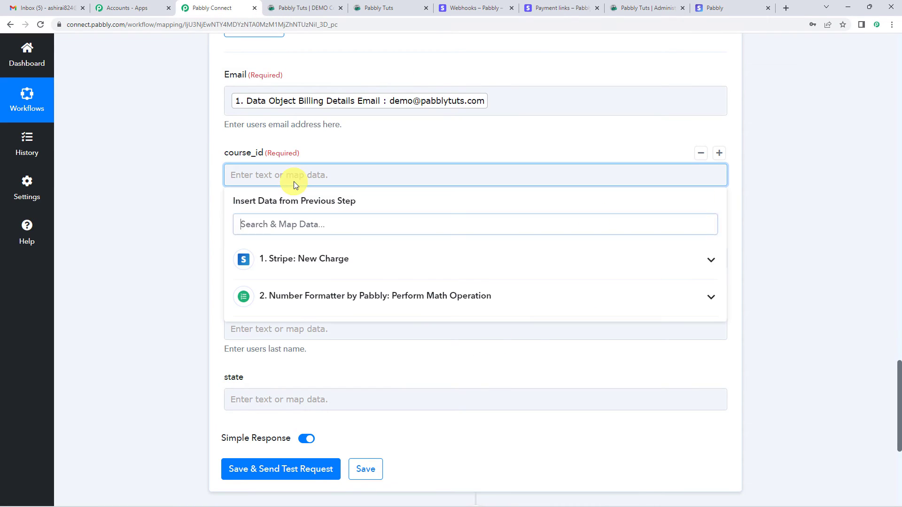
key("ctrl+v")
left_click(383, 141)
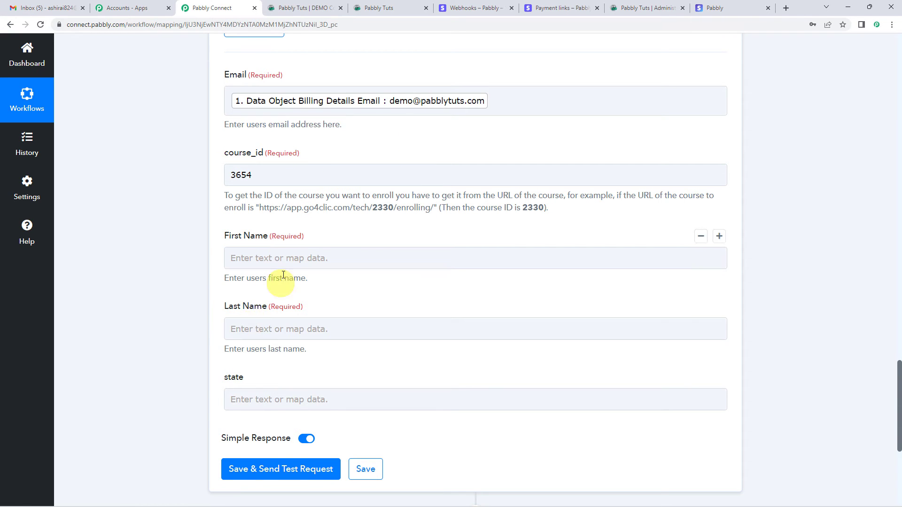
- Search the Stripe New Charge data for the customer's name from the First Name field and examine its format
left_click(226, 257)
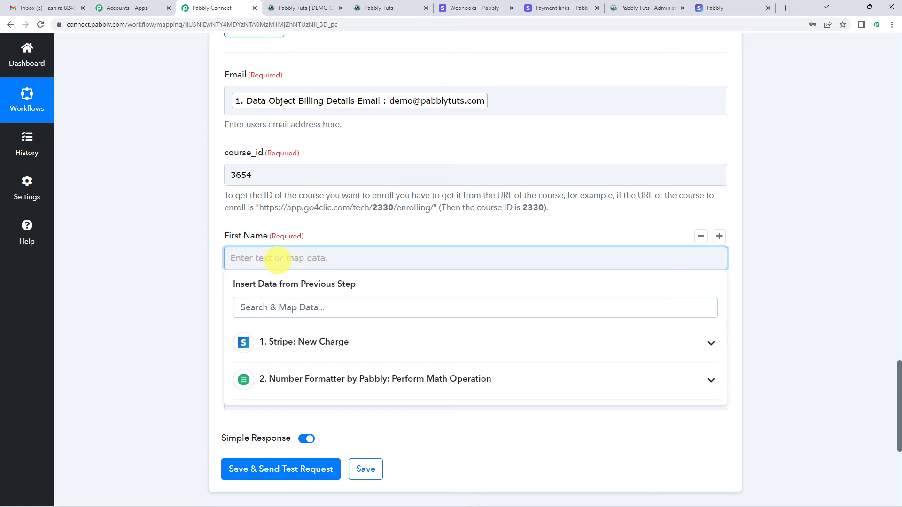
left_click(292, 340)
scroll(310, 310, "down", 1)
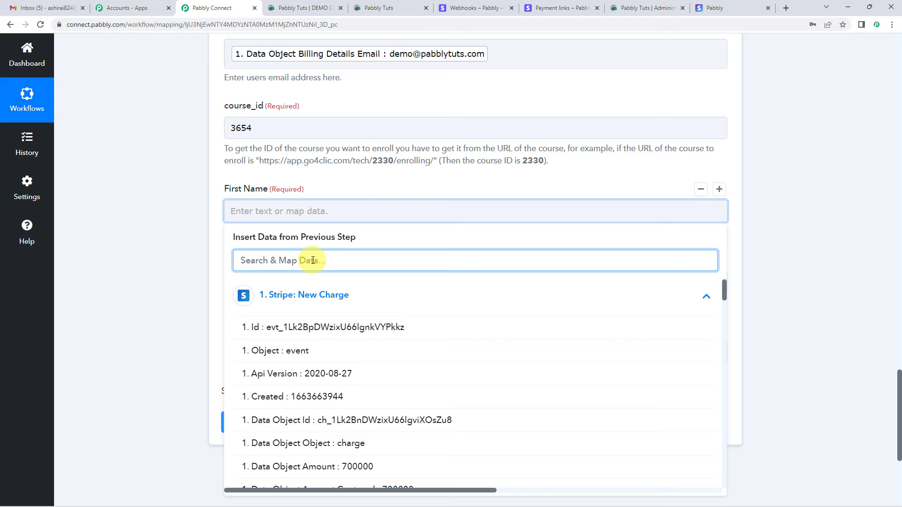
type("n")
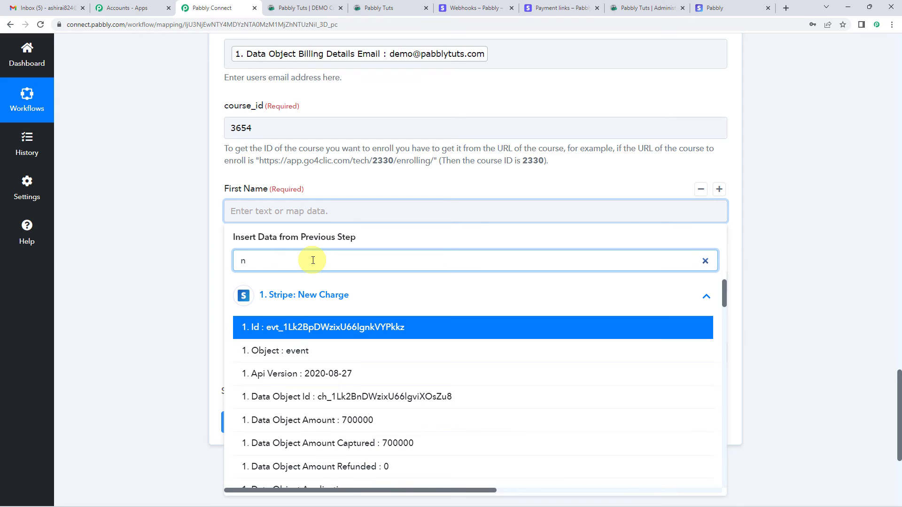
type("ma")
left_click(216, 273)
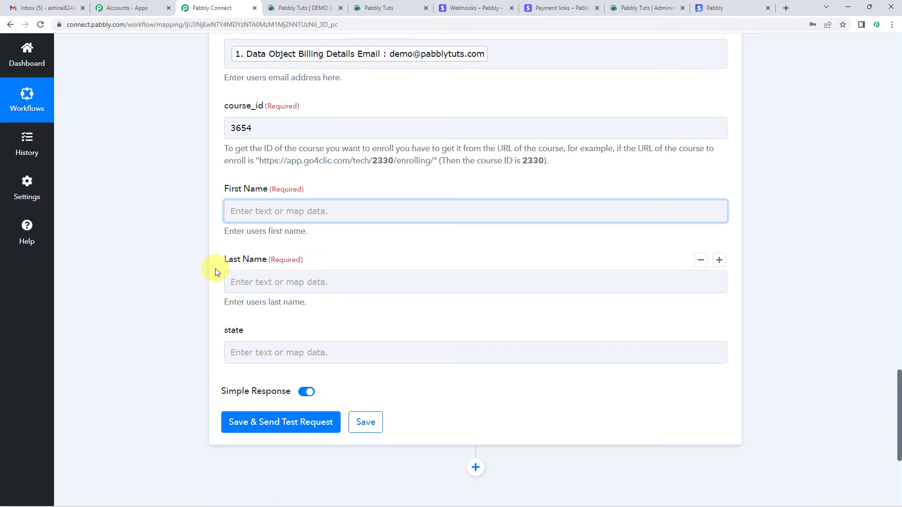
left_click(252, 219)
left_click(263, 260)
type("na")
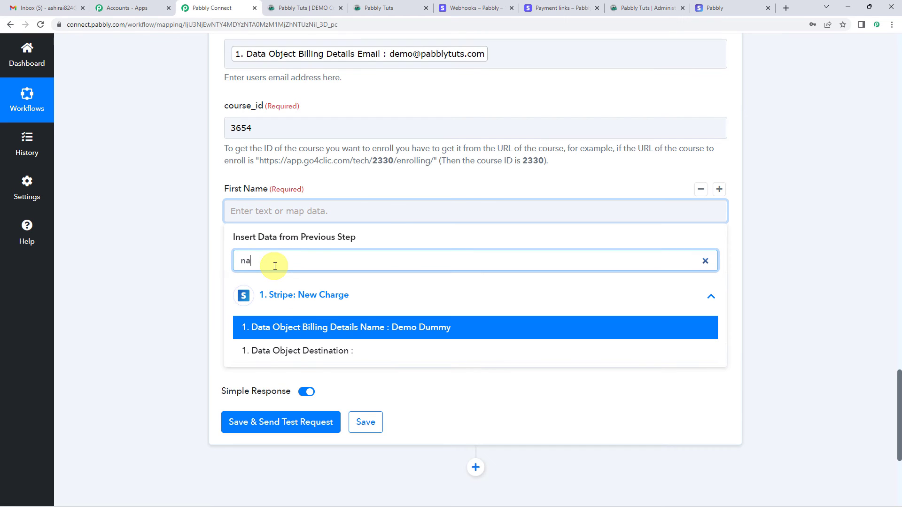
type("m")
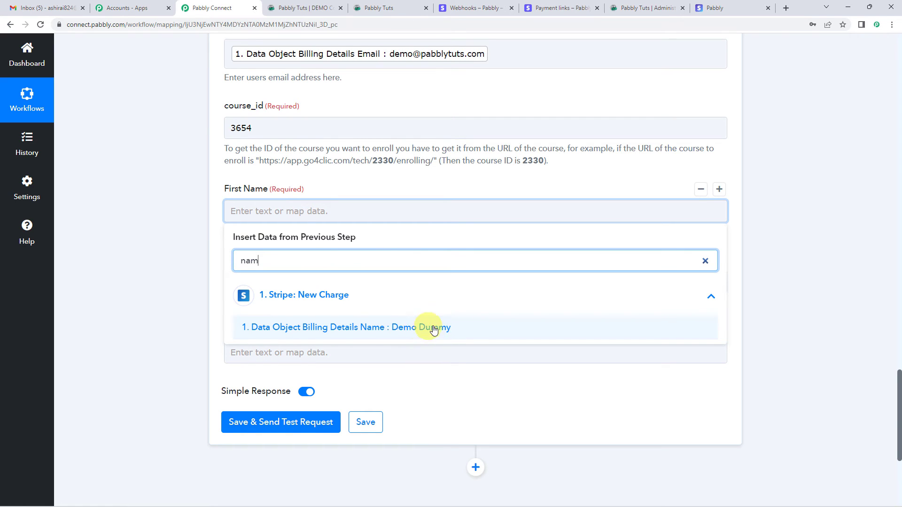
left_click(228, 191)
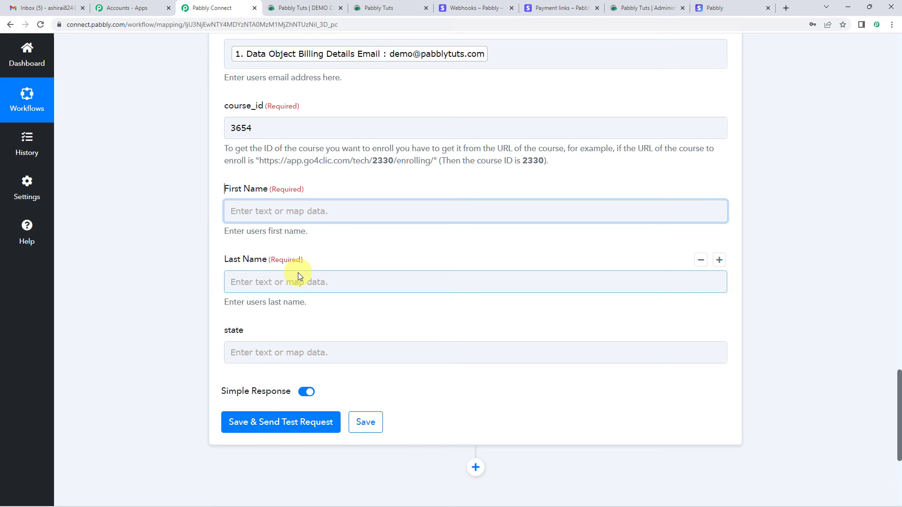
- Add a Text Formatter by Pabbly action with the Split Text event before the go4clic action and connect it
scroll(364, 262, "up", 8)
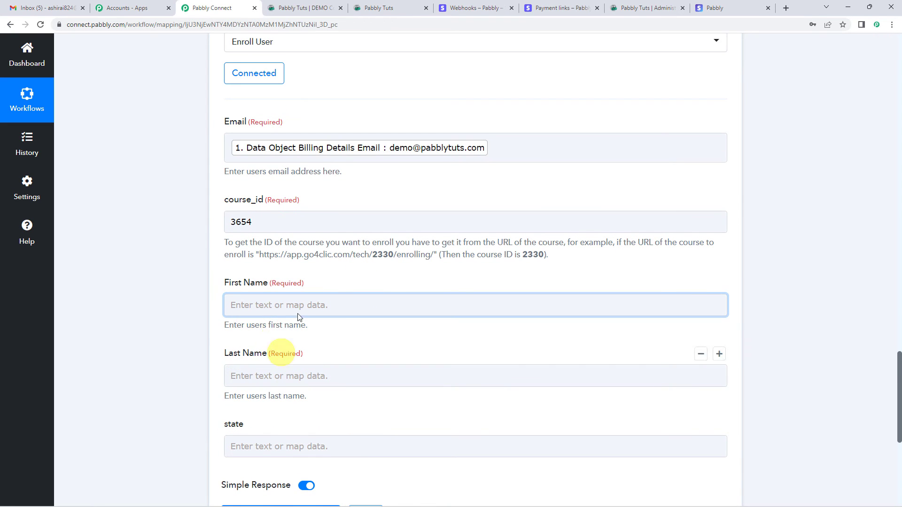
scroll(232, 293, "up", 2)
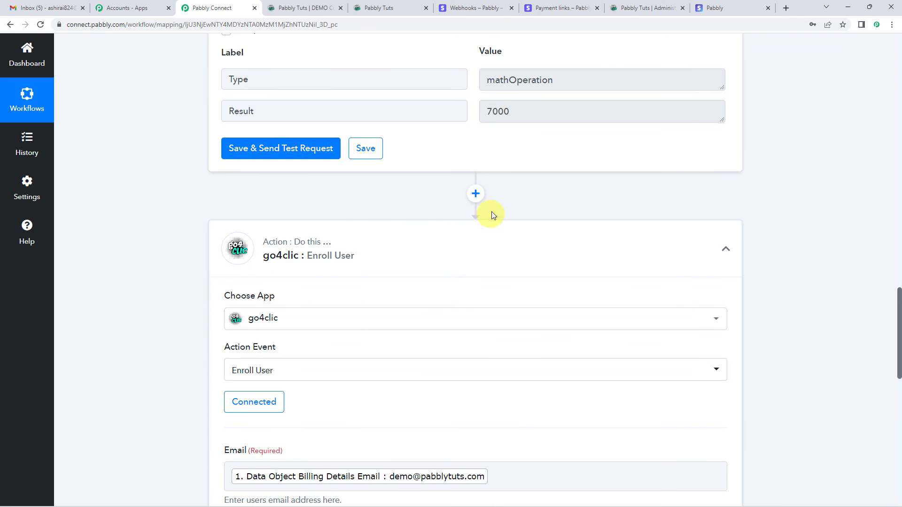
left_click(477, 197)
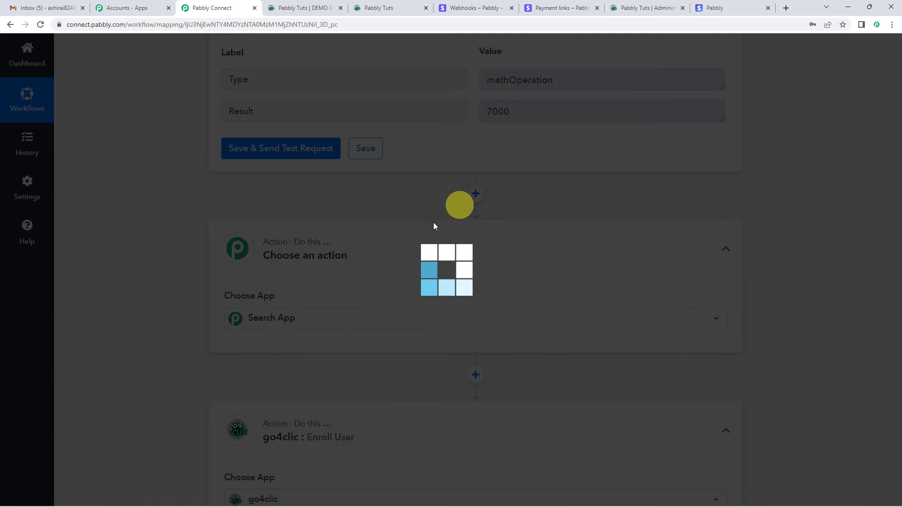
type("text")
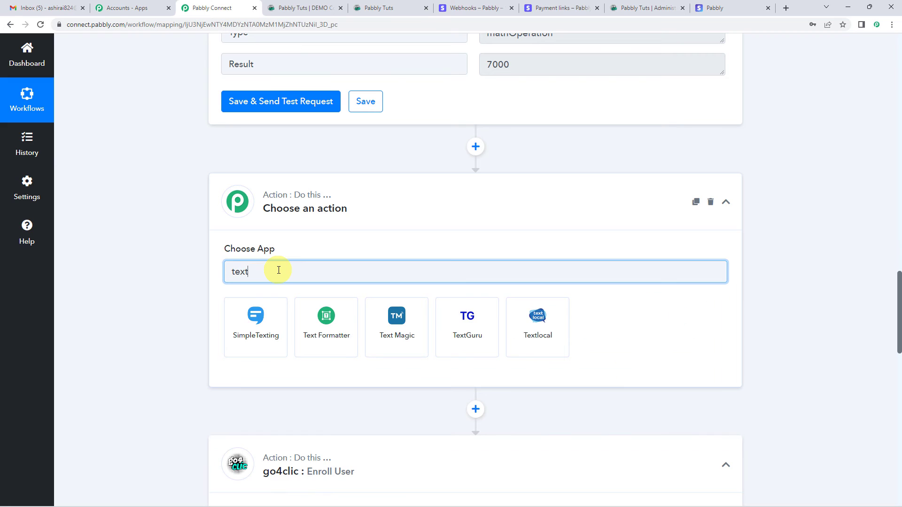
left_click(341, 318)
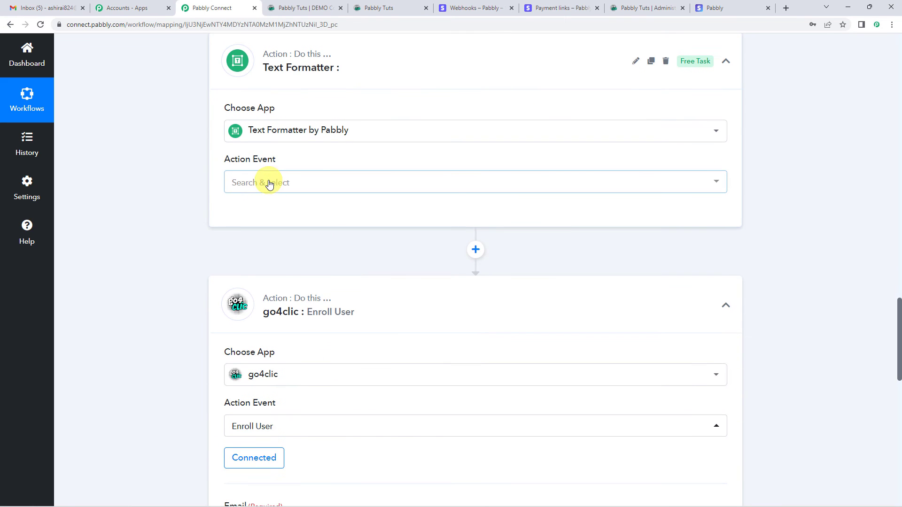
left_click(263, 179)
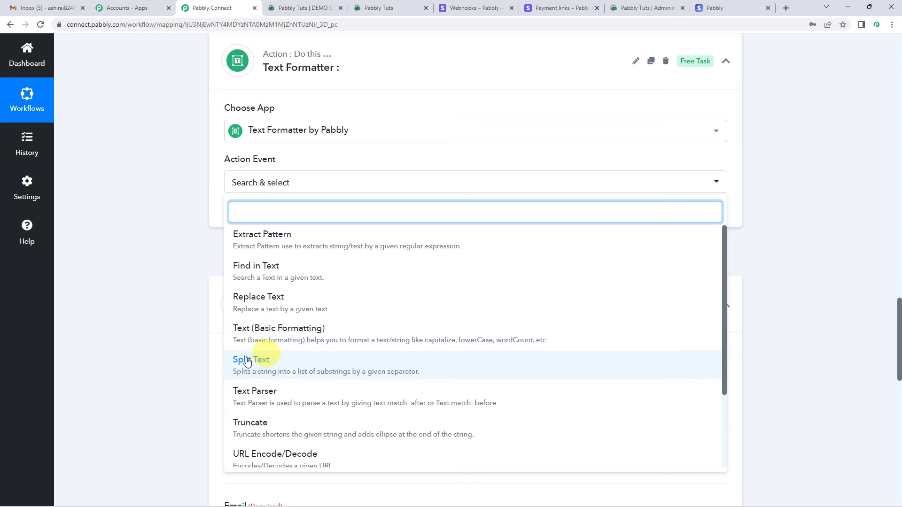
left_click(264, 364)
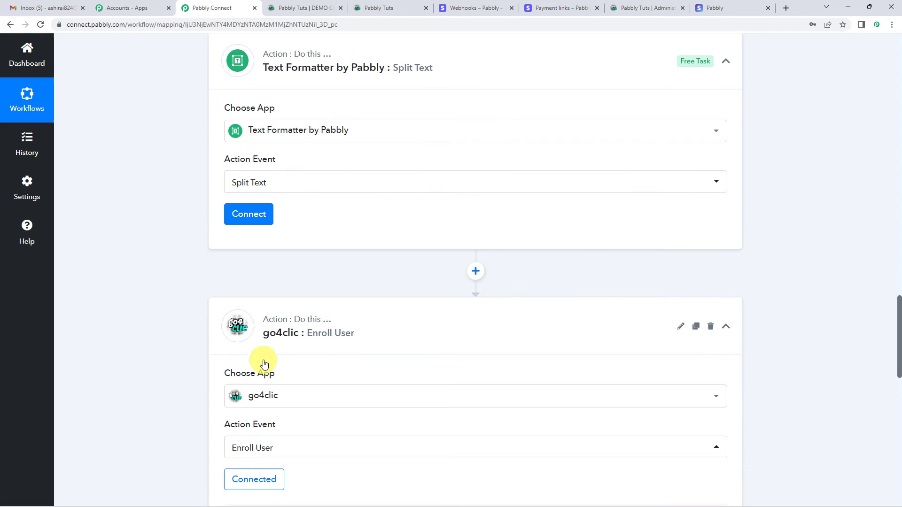
left_click(251, 226)
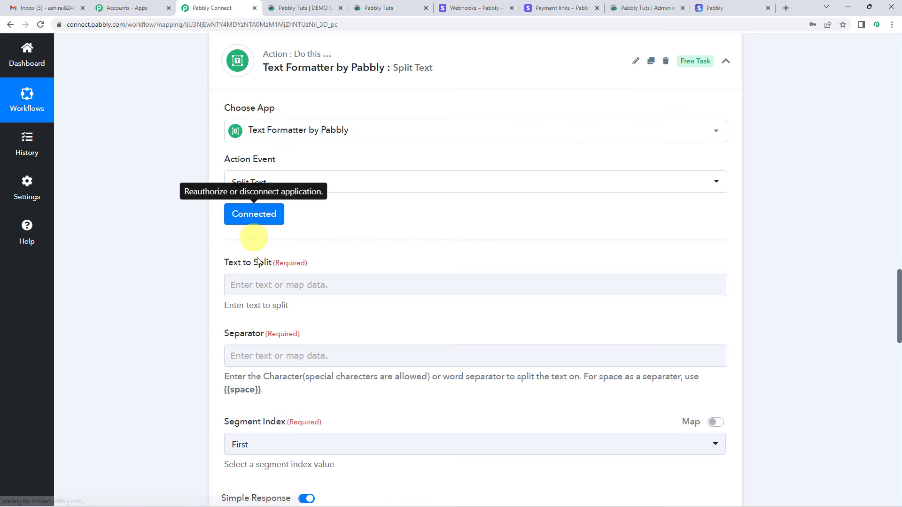
- Map the Stripe New Charge field Data Object Billing Details Name into the Split Text action's Text to Split field
left_click(259, 284)
scroll(324, 296, "down", 1)
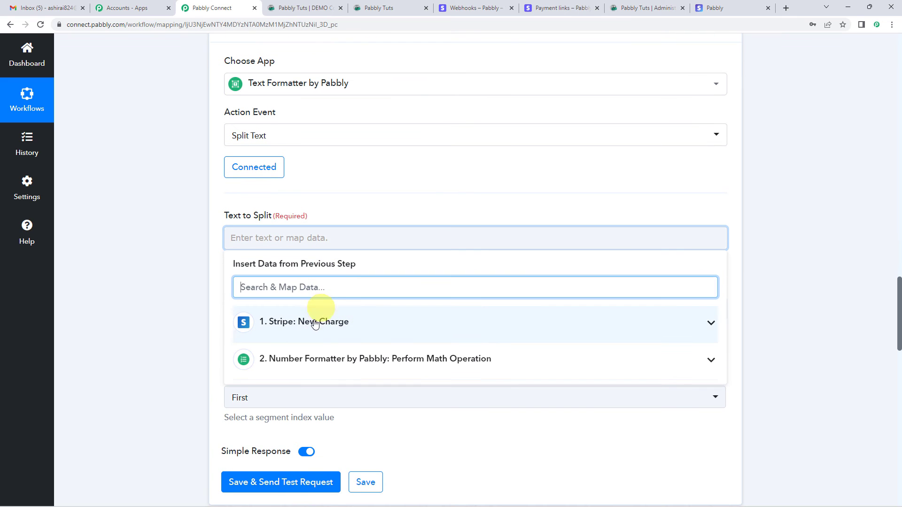
left_click(308, 323)
type("nam")
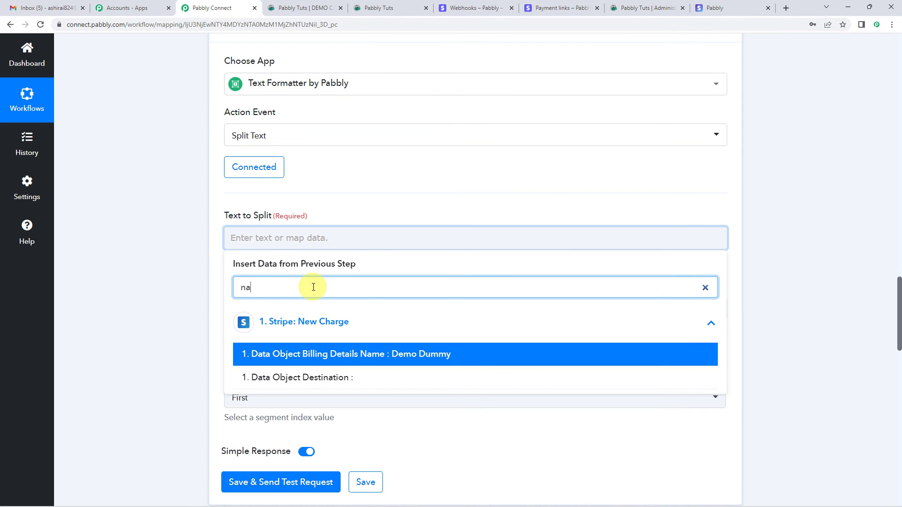
left_click(329, 353)
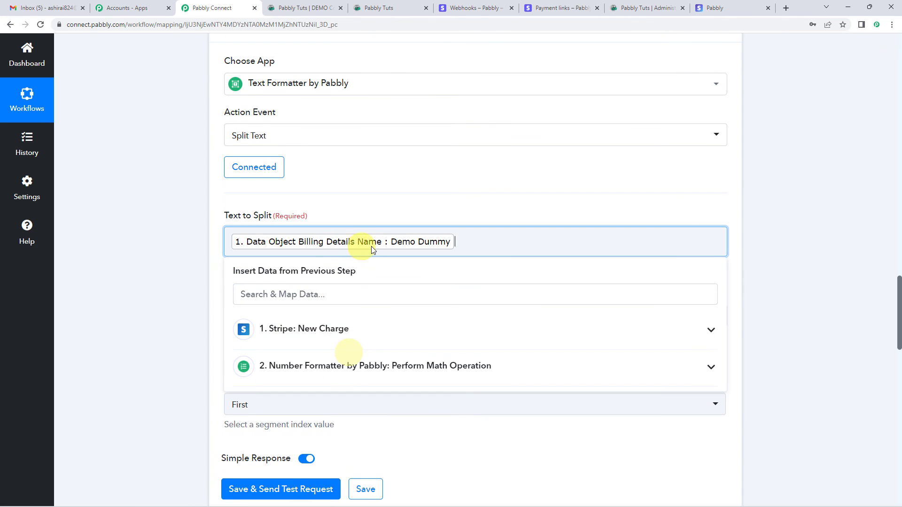
left_click(418, 216)
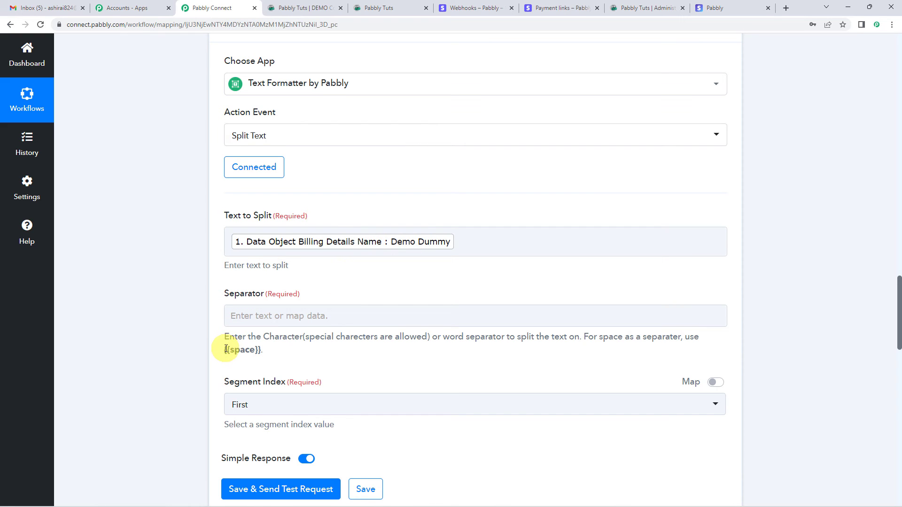
- Set the Split Text separator to {{space}} and the Segment Index to All, and save and send a test request
left_click(262, 315)
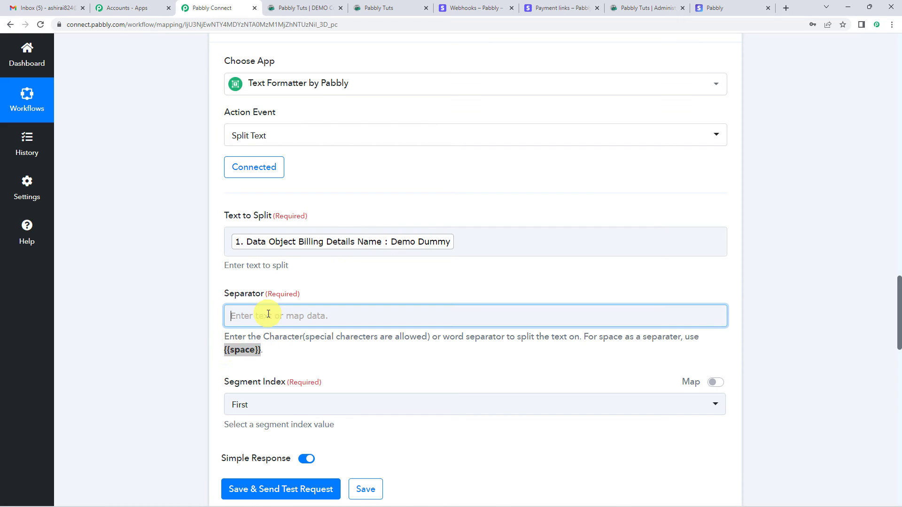
left_click(329, 282)
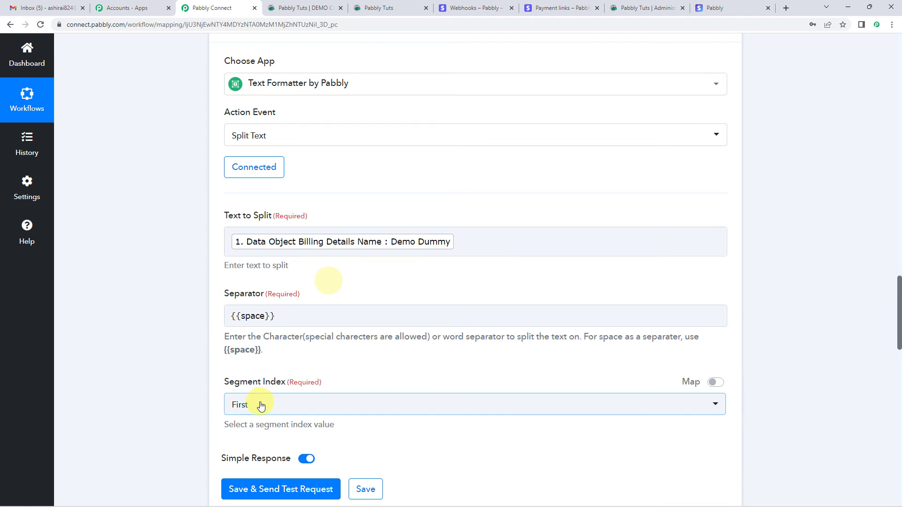
scroll(282, 371, "down", 1)
left_click(277, 359)
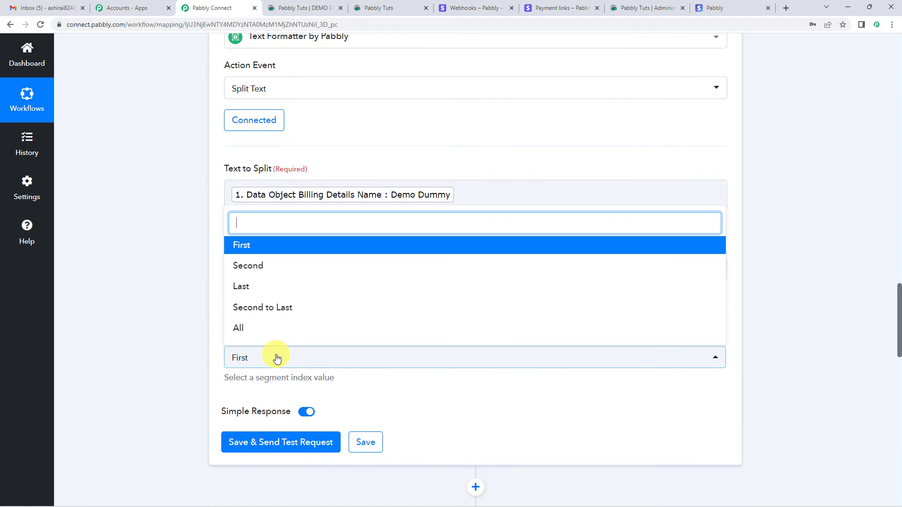
left_click(265, 330)
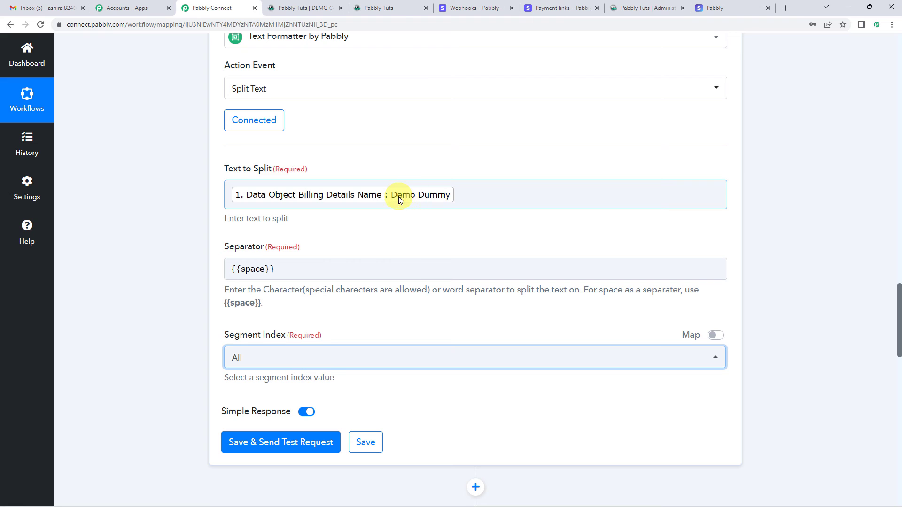
left_click(276, 448)
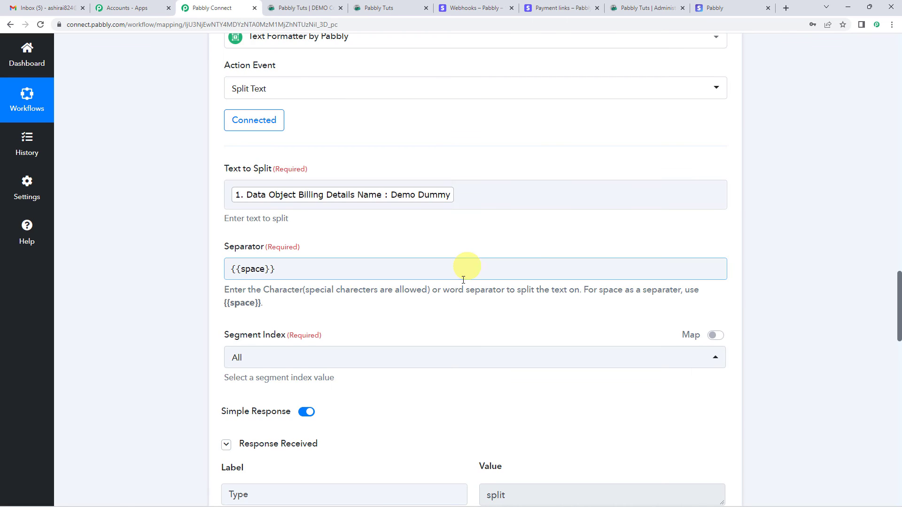
scroll(451, 291, "down", 5)
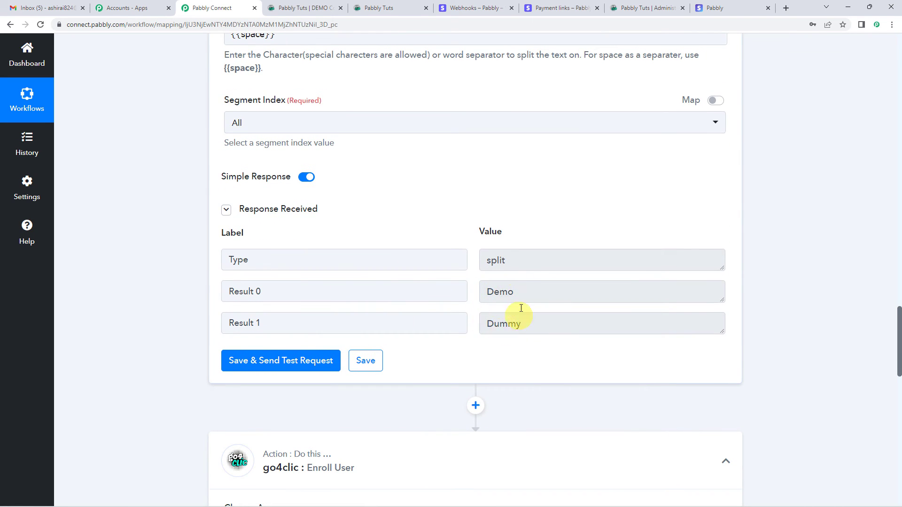
- Reconnect the go4clic Enroll User action using the existing connection go4clic #3 and save it
scroll(214, 289, "down", 7)
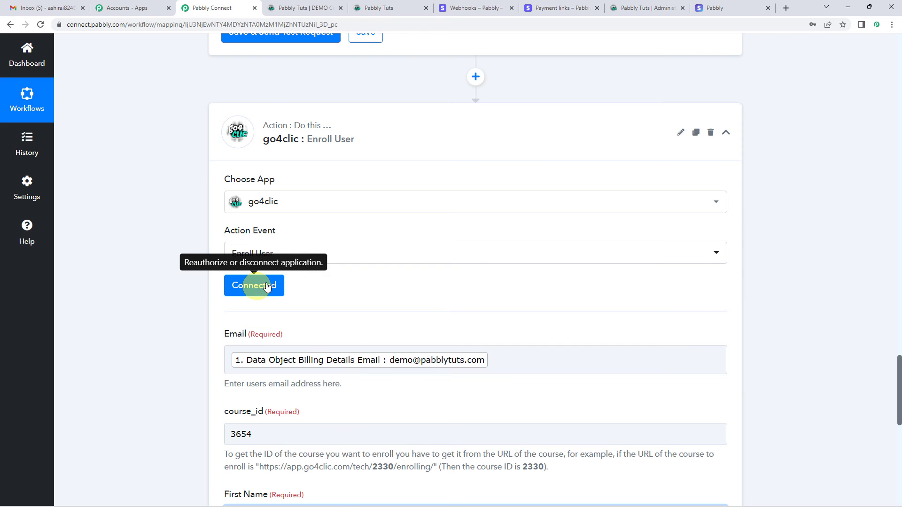
scroll(480, 85, "up", 3)
scroll(362, 151, "down", 3)
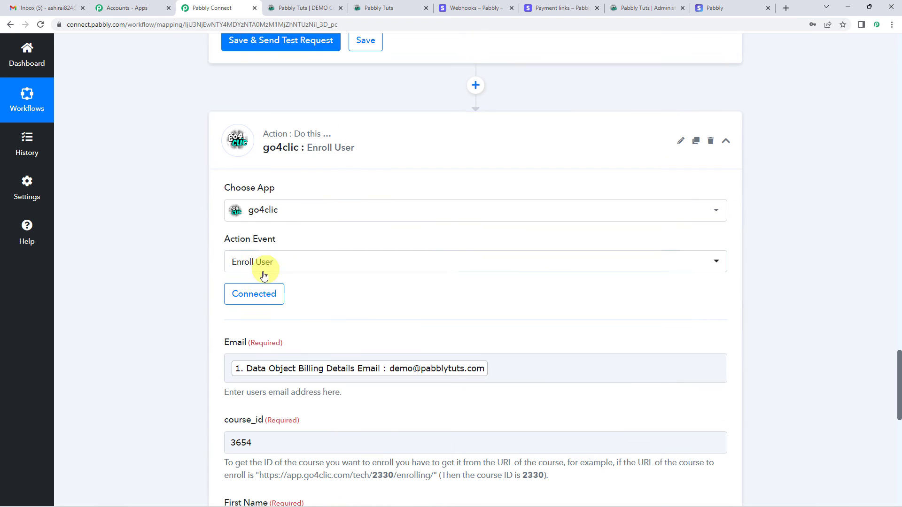
left_click(256, 286)
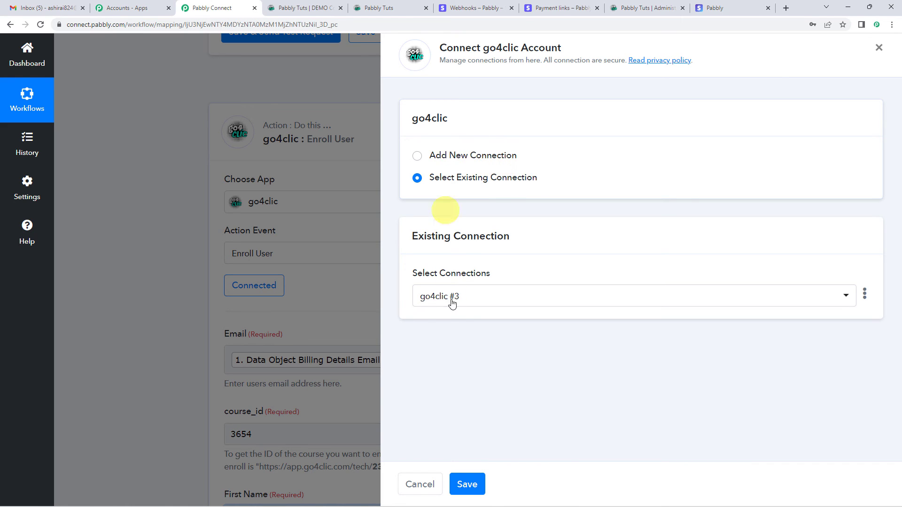
left_click(478, 480)
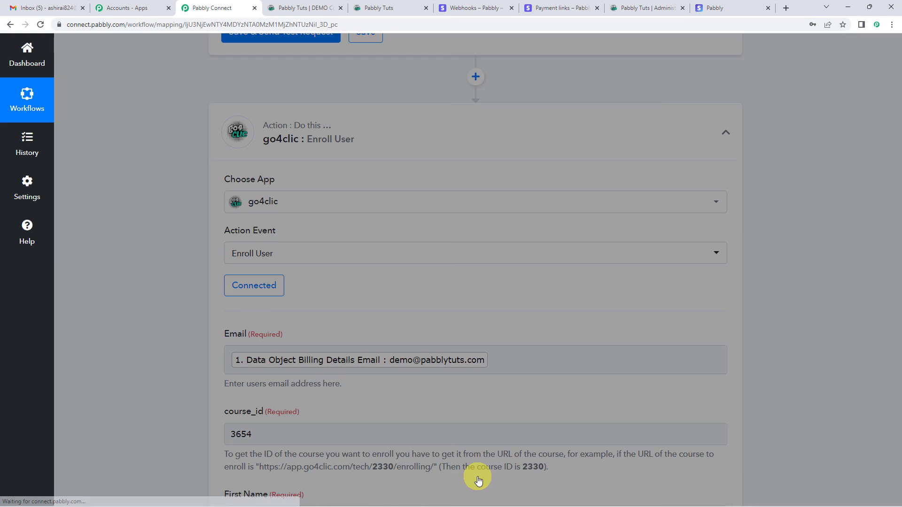
- Map Result 0 from the Text Formatter Split Text step into the go4clic action's First Name field
scroll(351, 306, "down", 3)
scroll(350, 309, "down", 2)
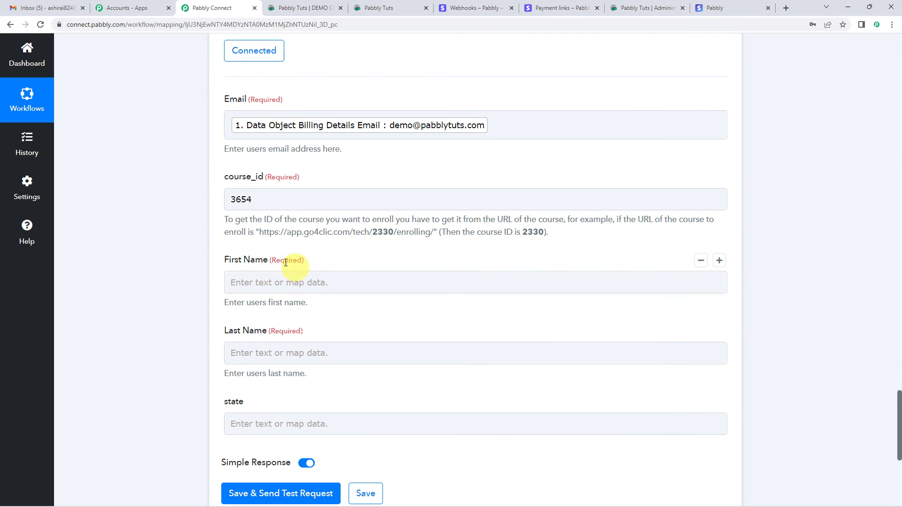
left_click(287, 282)
scroll(305, 287, "down", 3)
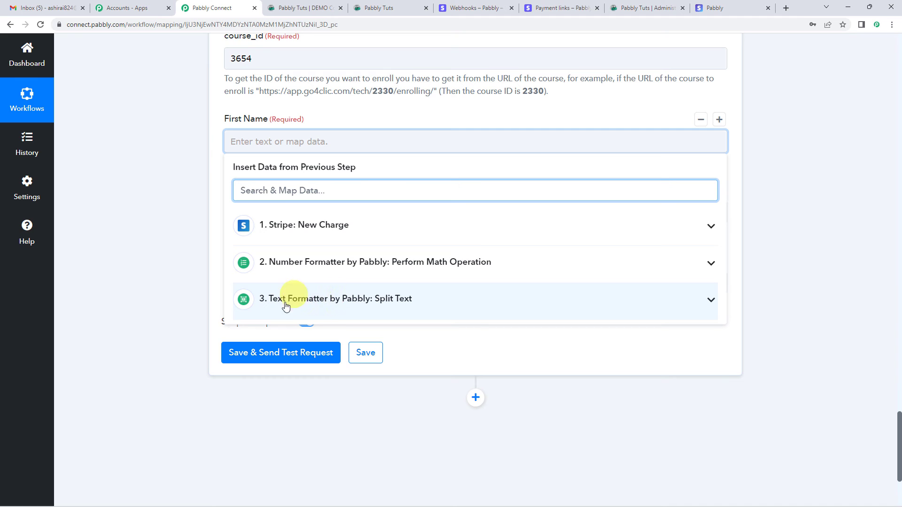
left_click(329, 301)
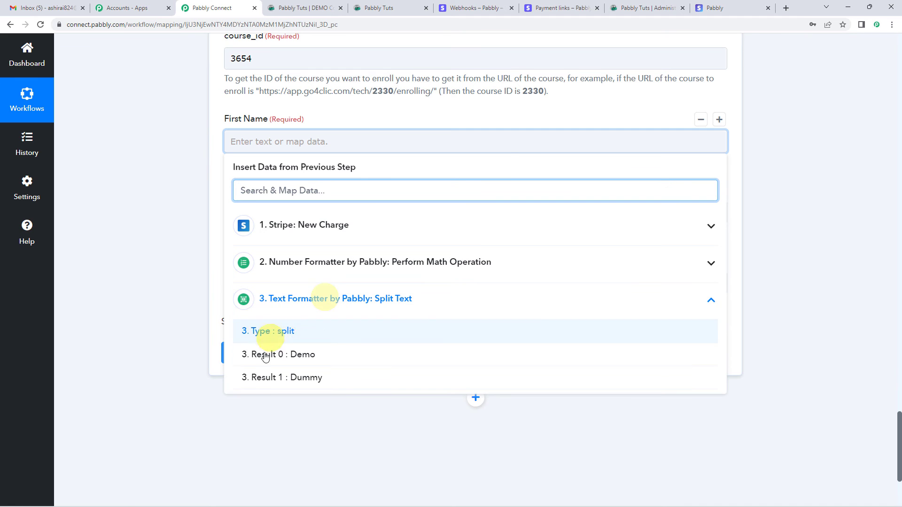
left_click(296, 356)
left_click(213, 141)
- Map Result 1 from the Text Formatter Split Text step into the go4clic action's Last Name field
left_click(291, 219)
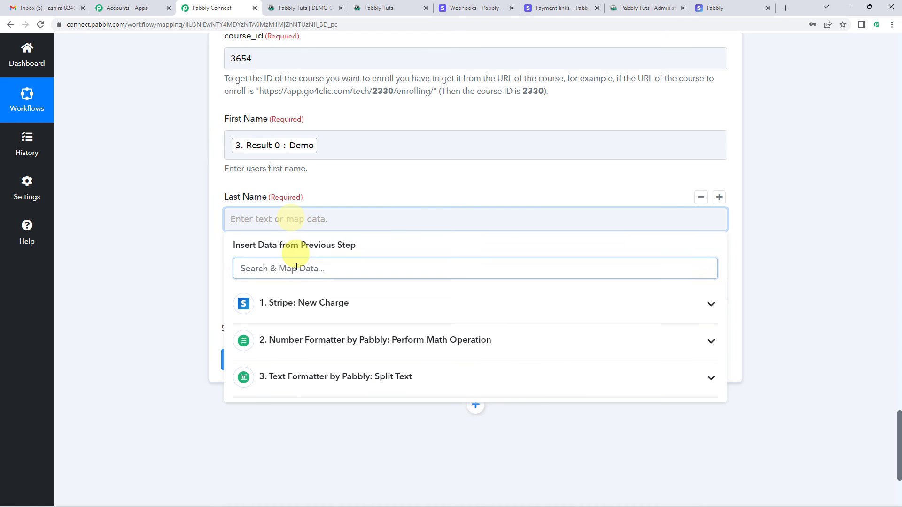
left_click(303, 379)
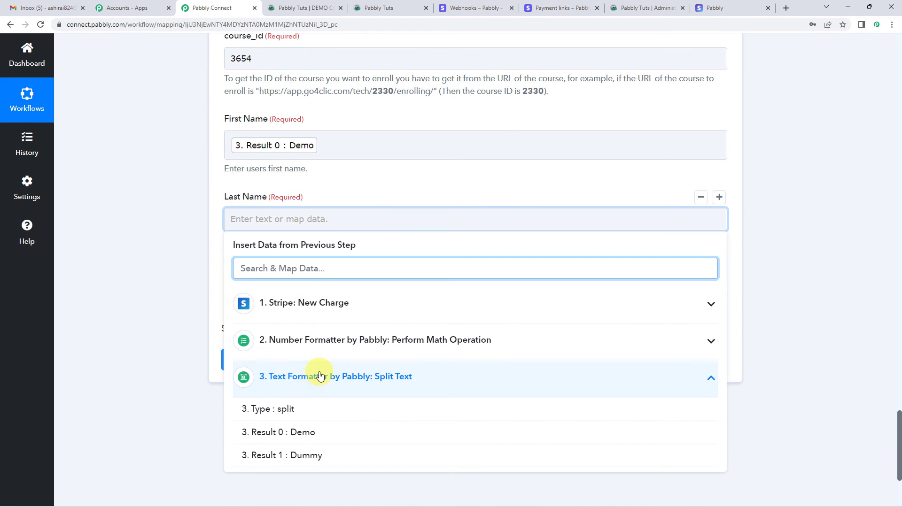
left_click(301, 413)
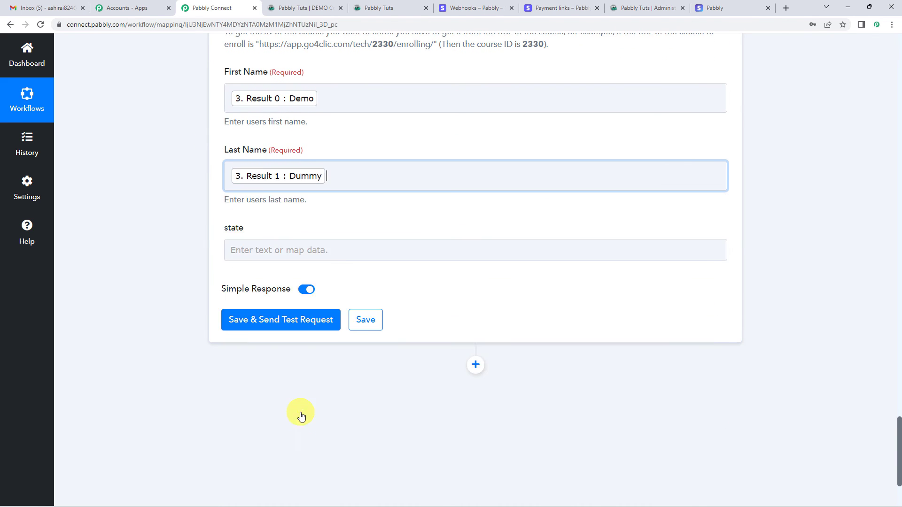
left_click(214, 175)
- Review the Number Formatter action's Divide operation settings and the result value it returned
scroll(212, 175, "up", 4)
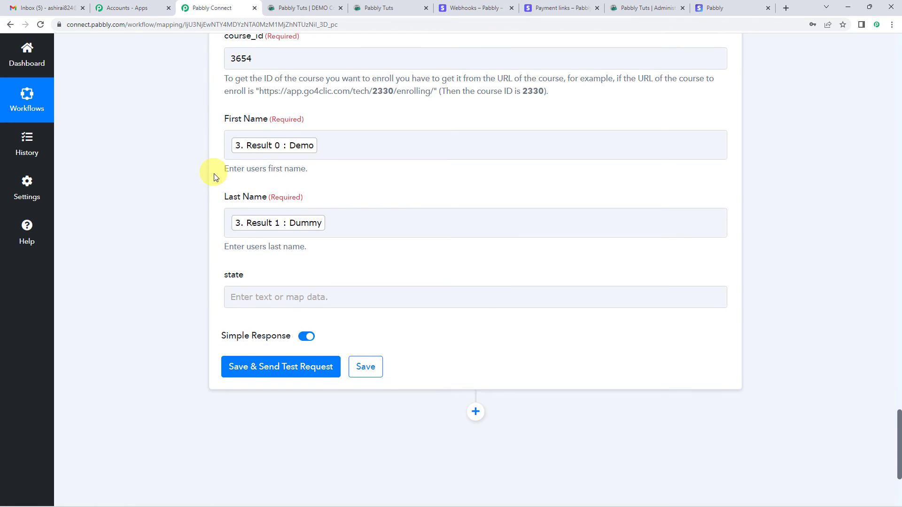
scroll(221, 227, "up", 17)
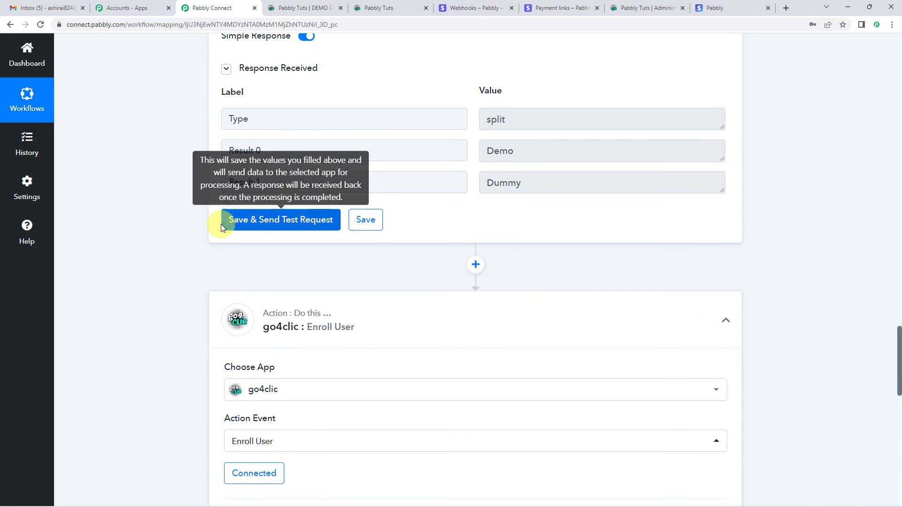
scroll(217, 204, "up", 12)
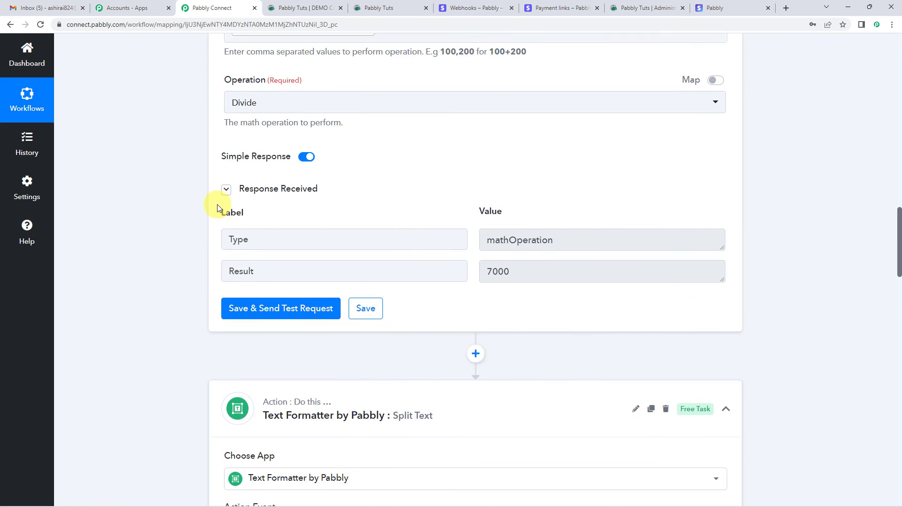
scroll(475, 306, "up", 4)
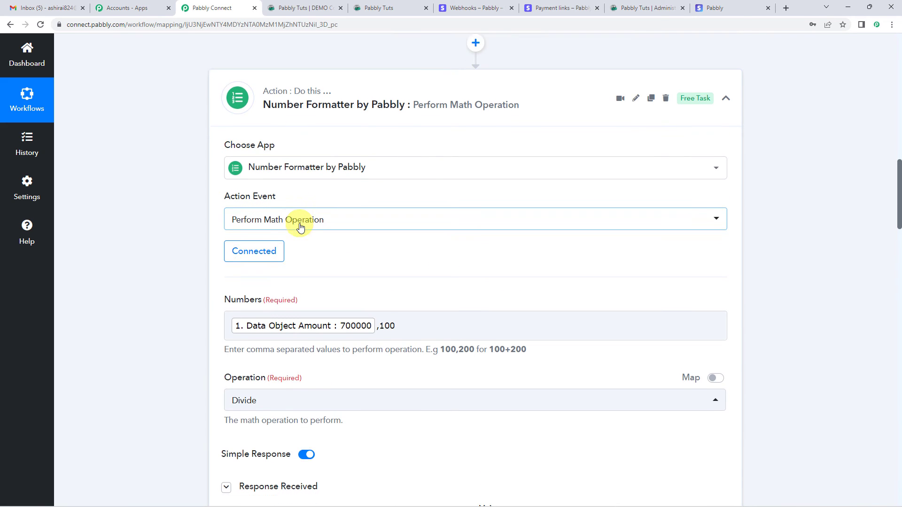
scroll(578, 306, "down", 6)
left_click_drag(489, 297, 526, 300)
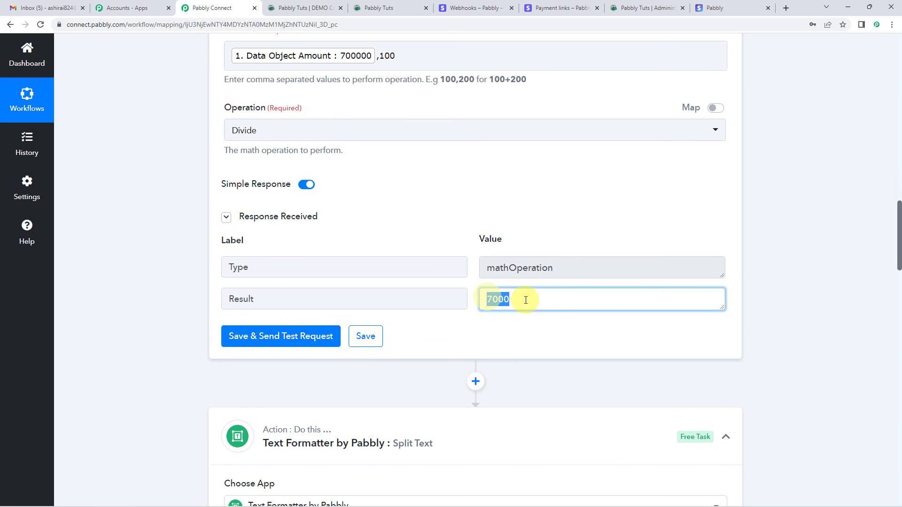
- Collapse the Text Formatter Split Text action and check the field mappings of the go4clic Enroll User action
left_click(352, 428)
scroll(177, 336, "down", 9)
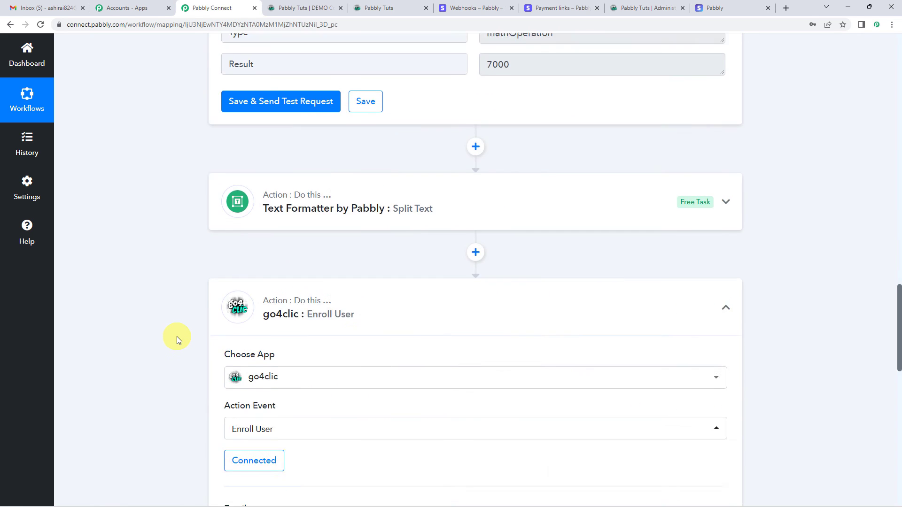
scroll(180, 337, "down", 7)
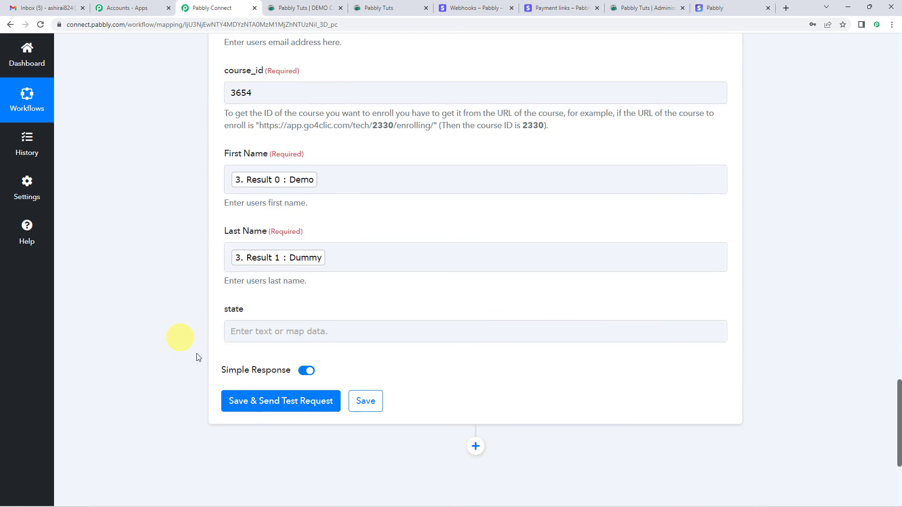
scroll(301, 305, "up", 3)
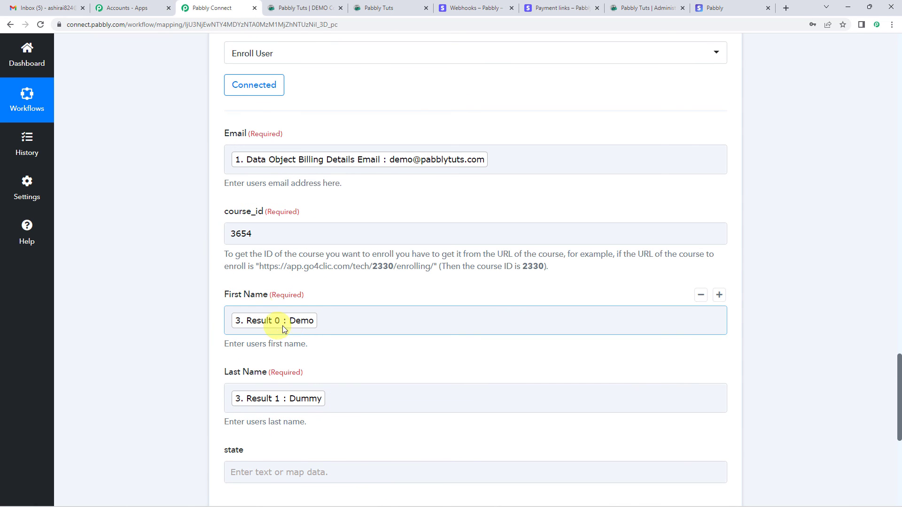
scroll(151, 318, "up", 4)
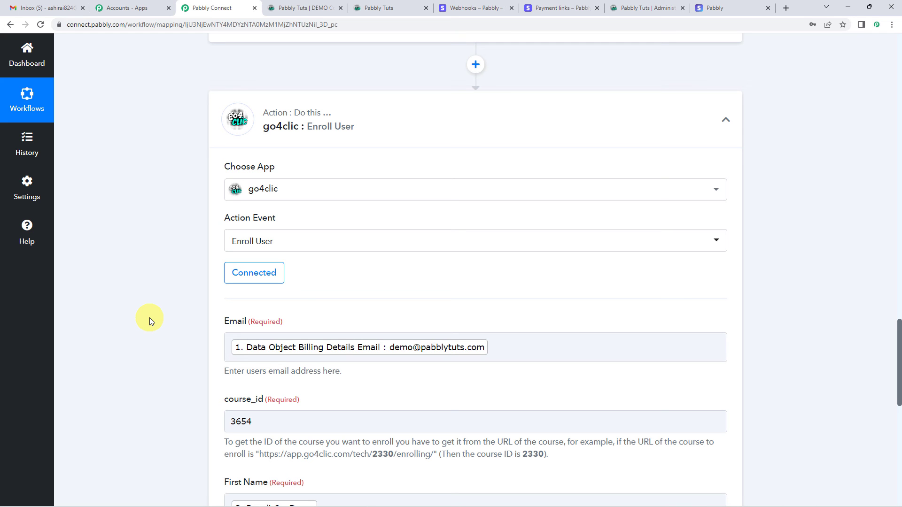
- Compare the Number Formatter's amount settings and result with the fields of the go4clic Enroll User action
scroll(149, 318, "up", 4)
scroll(150, 317, "up", 5)
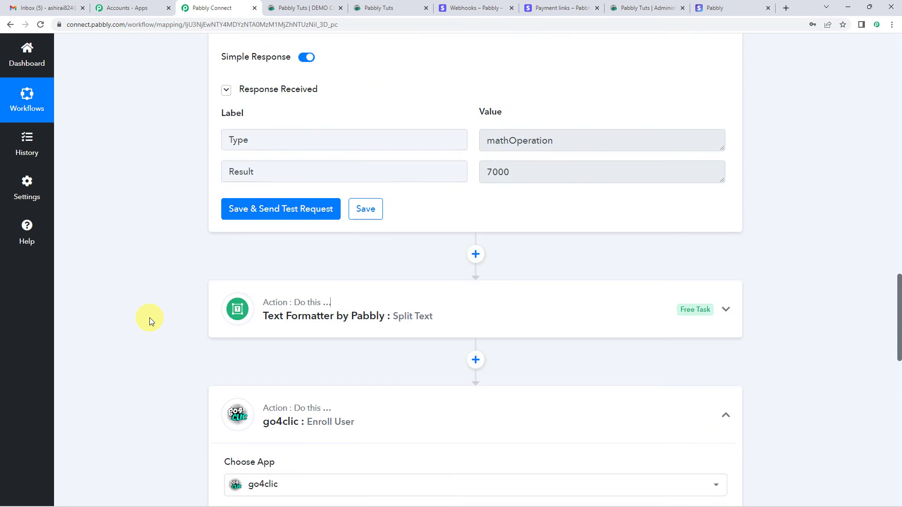
scroll(465, 240, "down", 1)
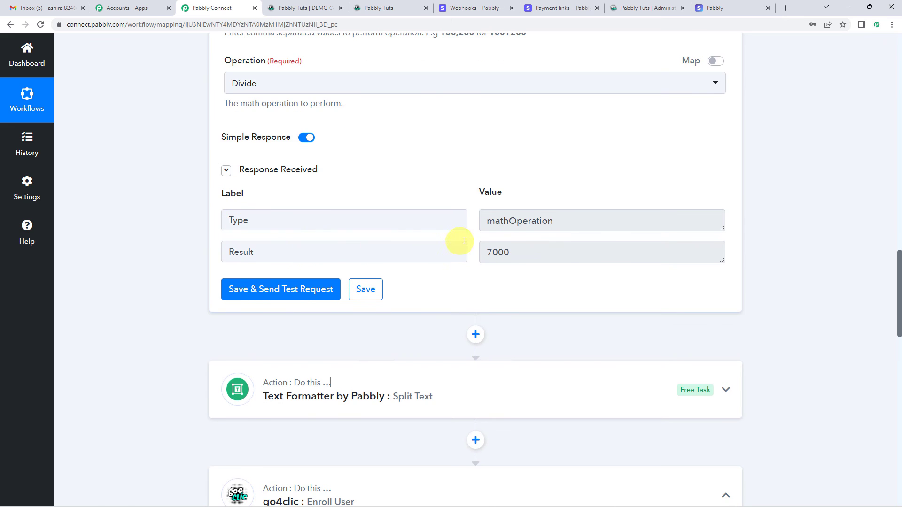
scroll(402, 112, "up", 6)
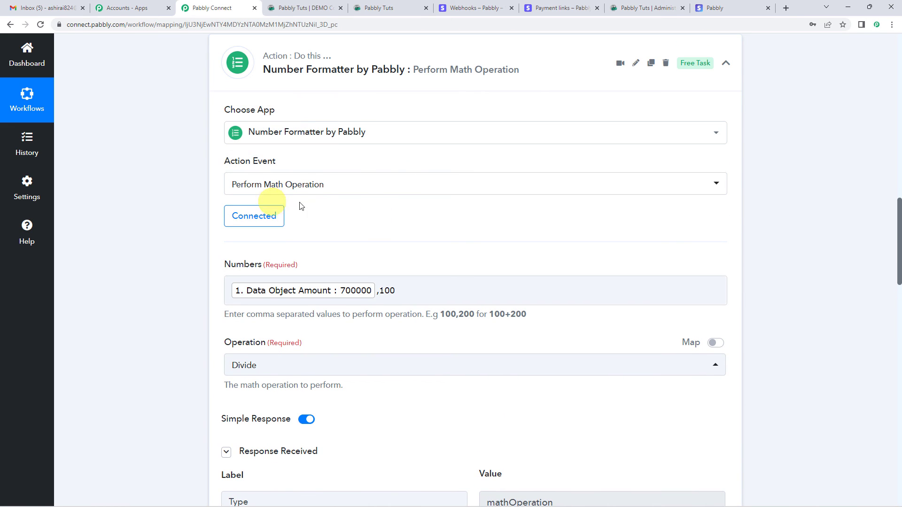
scroll(337, 202, "down", 3)
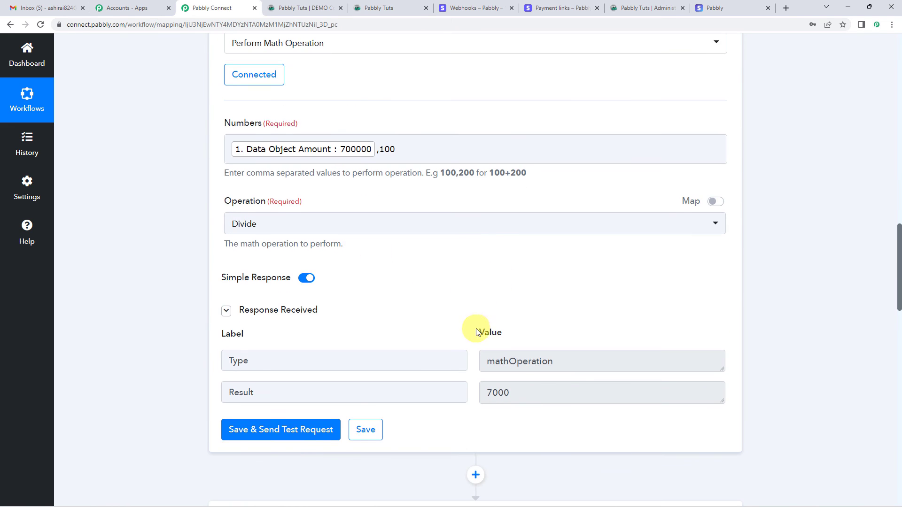
scroll(477, 329, "down", 2)
scroll(140, 315, "down", 14)
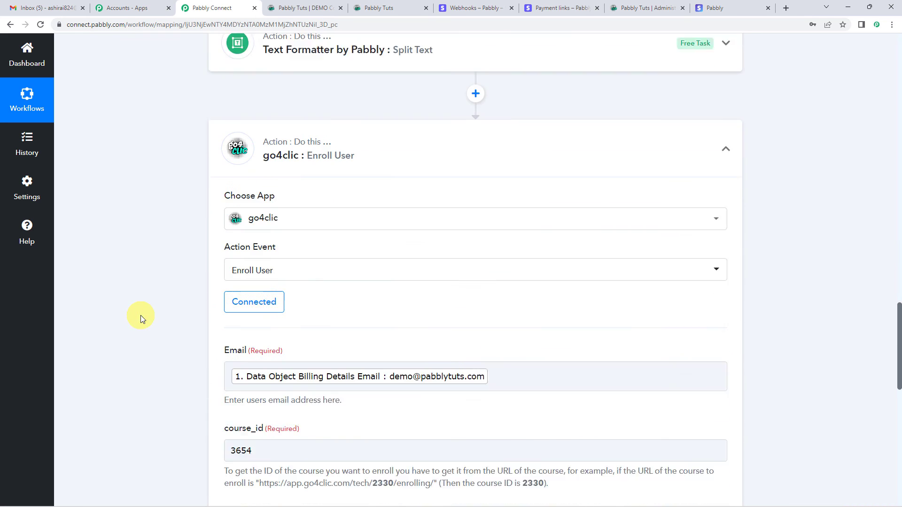
scroll(157, 308, "down", 3)
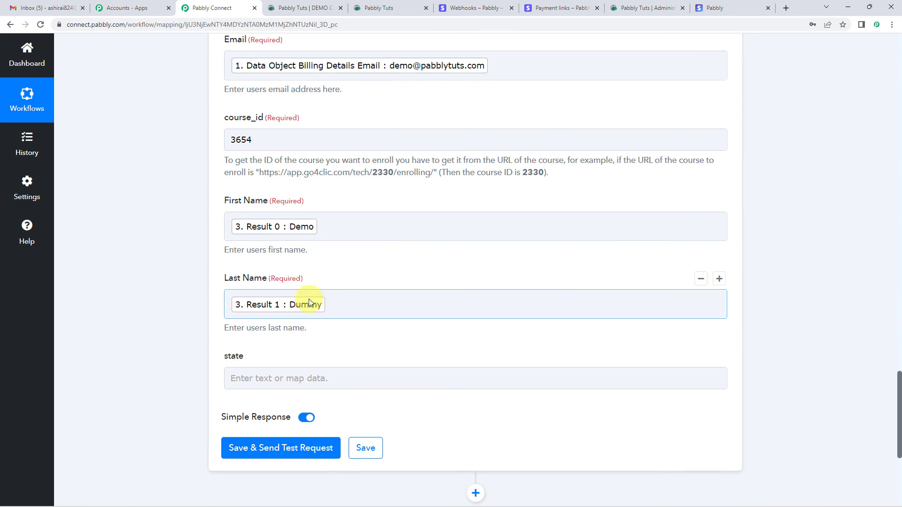
- Check the go4clic Enroll User field mappings against the billing details in the Stripe trigger's captured response
scroll(336, 272, "up", 3)
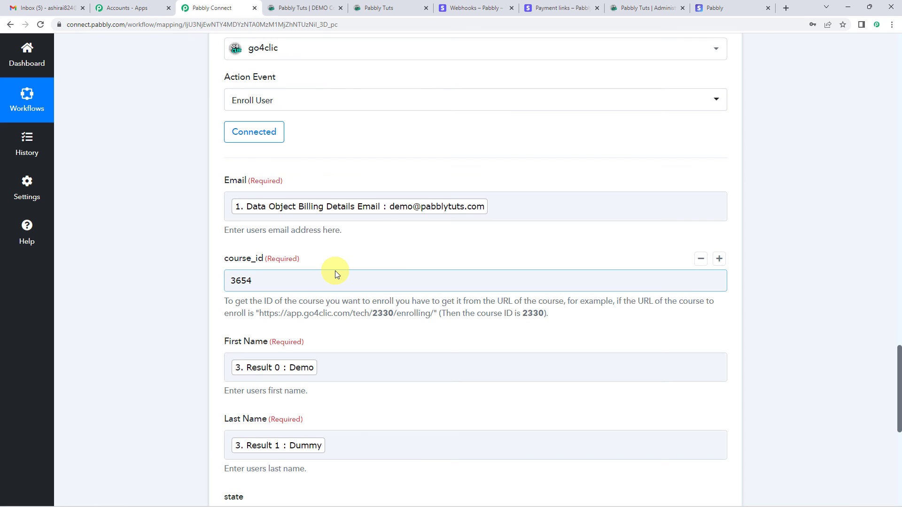
scroll(335, 270, "down", 4)
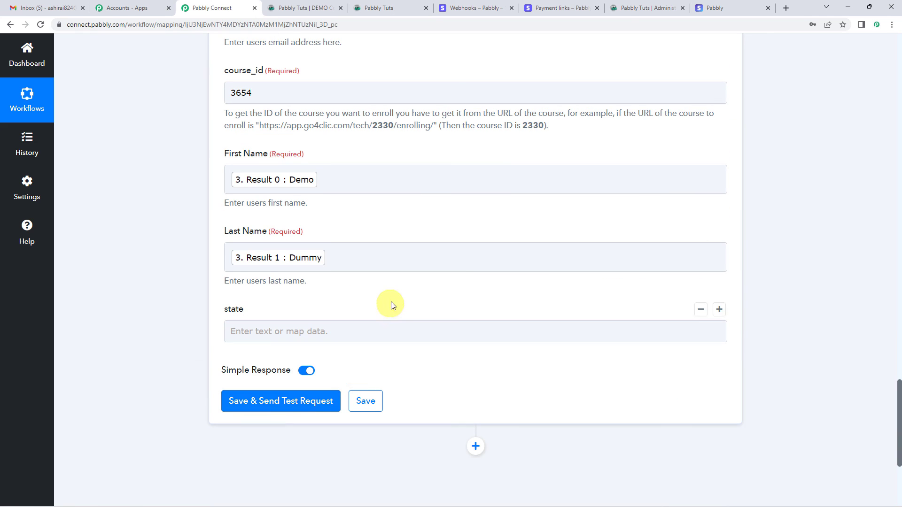
scroll(395, 297, "up", 2)
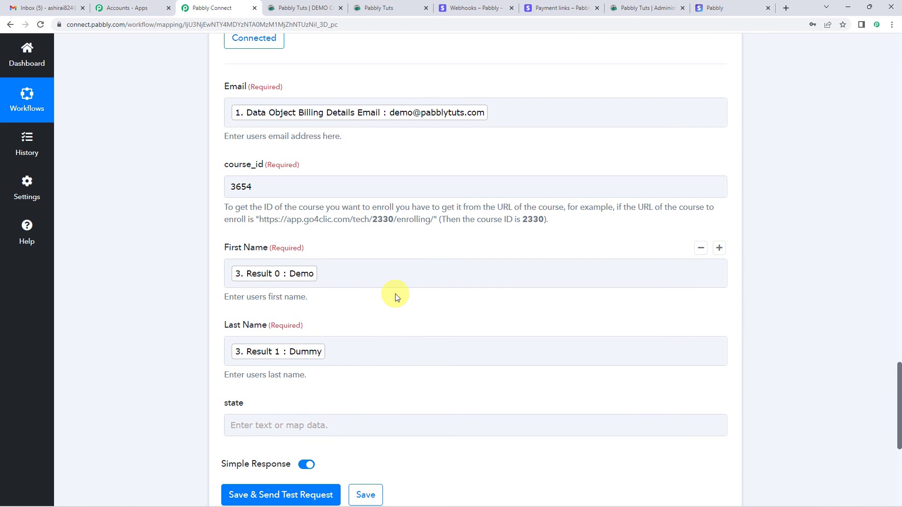
scroll(396, 297, "up", 2)
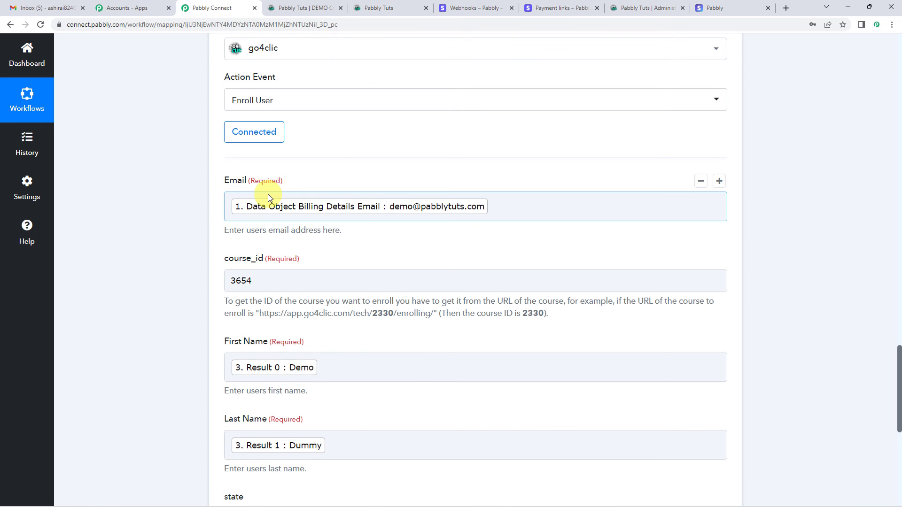
scroll(277, 282, "down", 2)
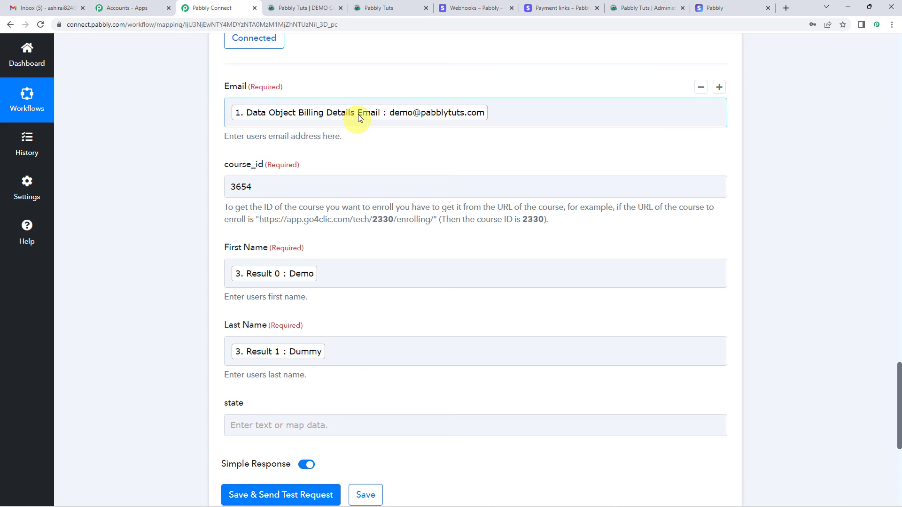
scroll(167, 248, "up", 20)
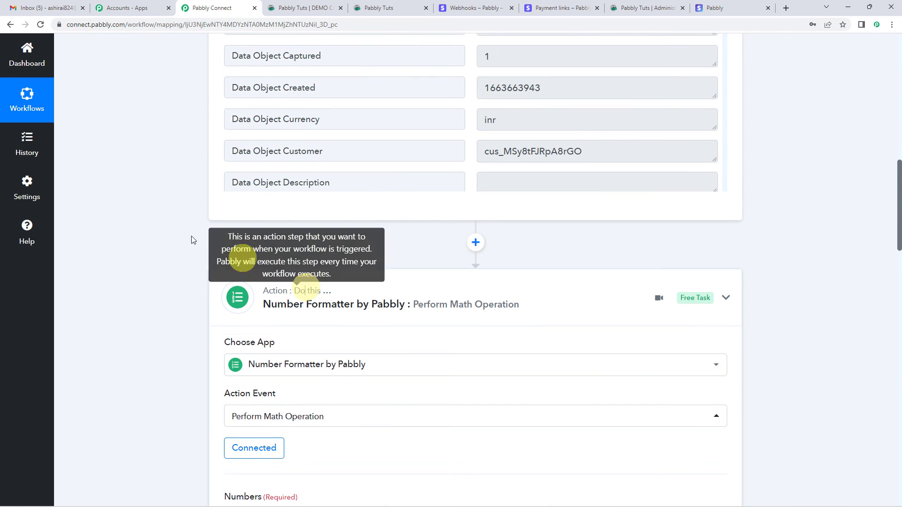
scroll(167, 215, "up", 10)
scroll(382, 292, "up", 4)
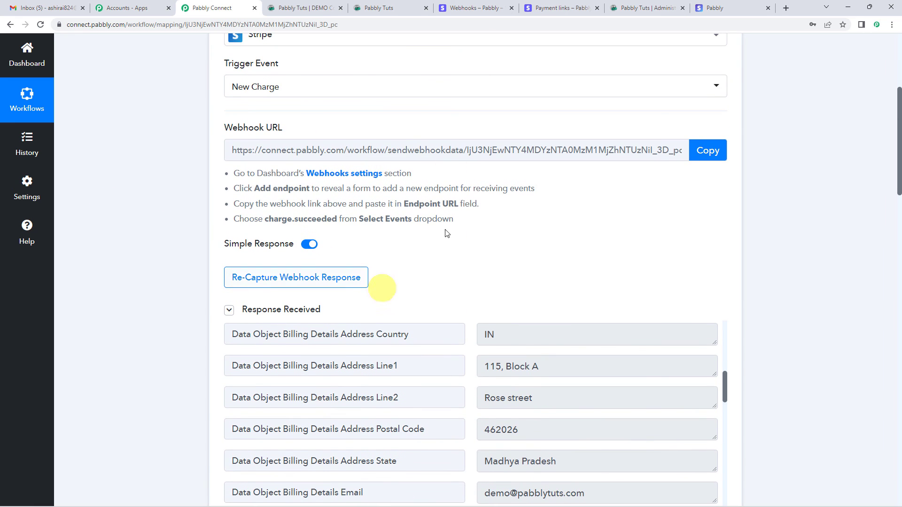
scroll(166, 308, "down", 4)
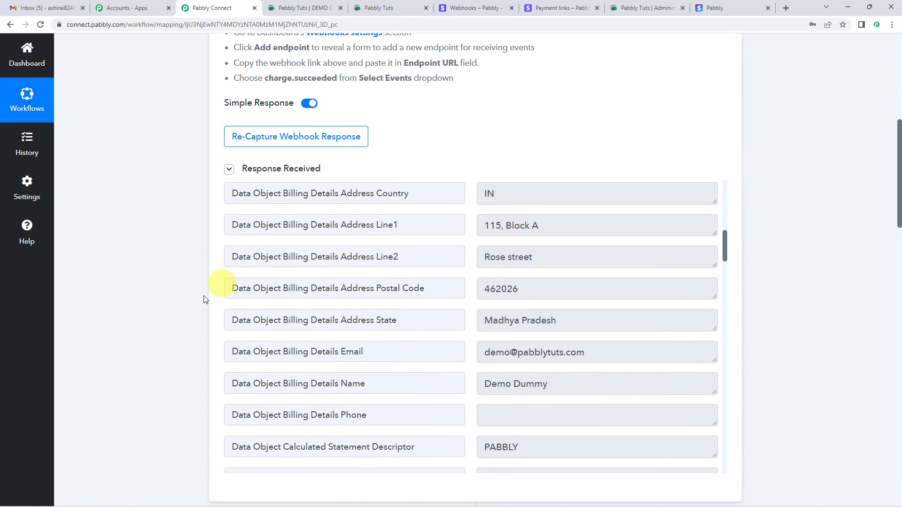
- Save the go4clic Enroll User action with the state field left empty and send its test request
scroll(148, 311, "down", 20)
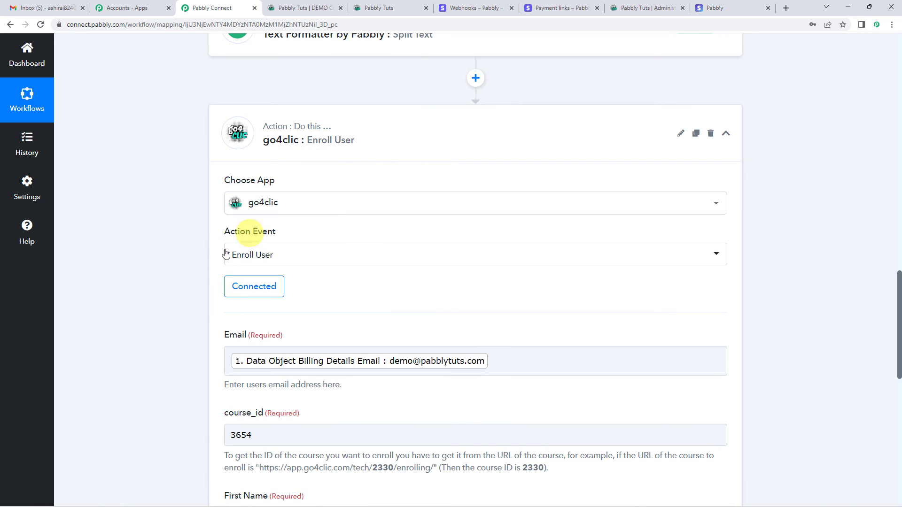
scroll(346, 258, "down", 4)
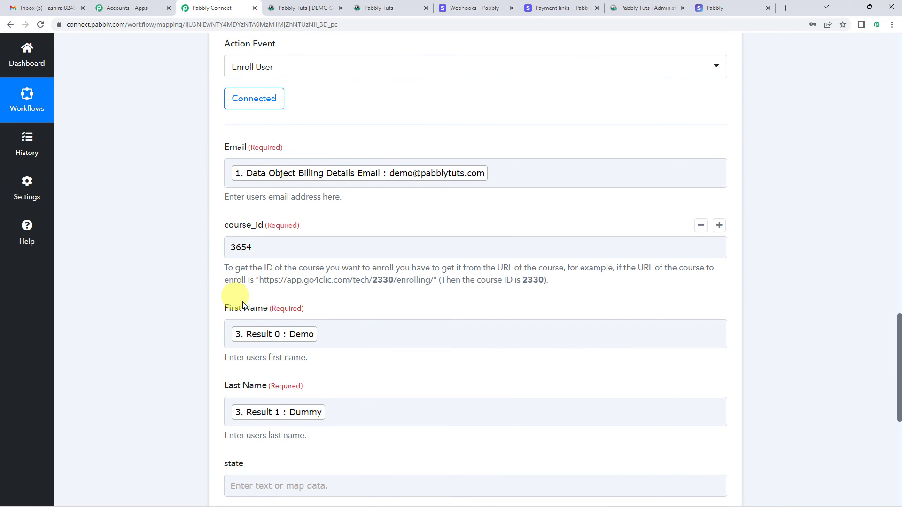
scroll(253, 310, "down", 3)
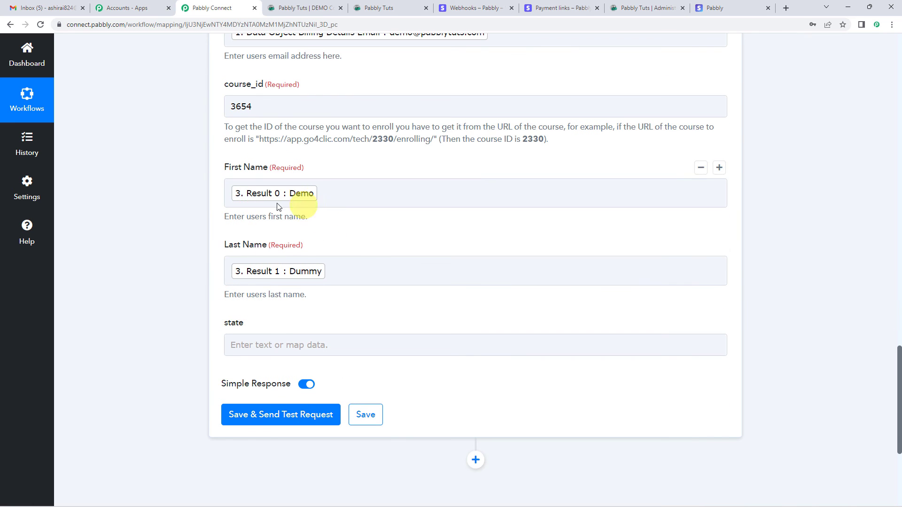
scroll(369, 283, "up", 3)
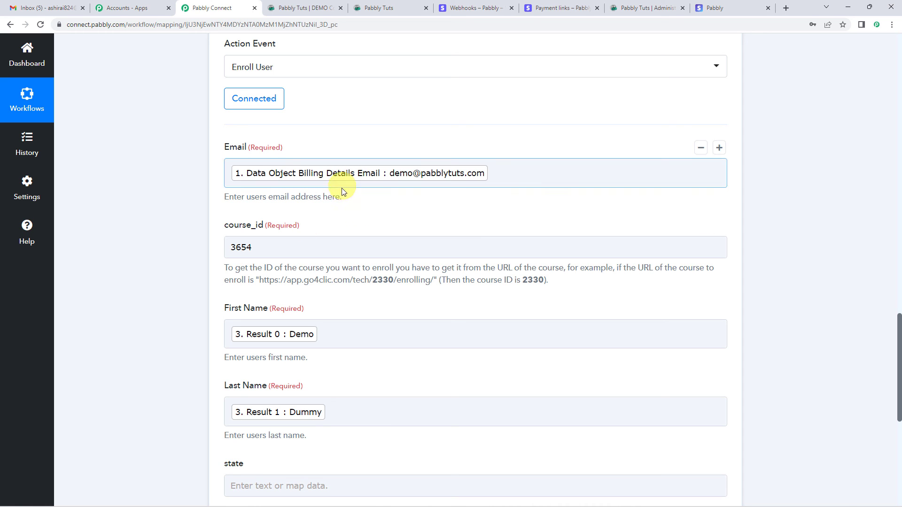
scroll(310, 156, "down", 1)
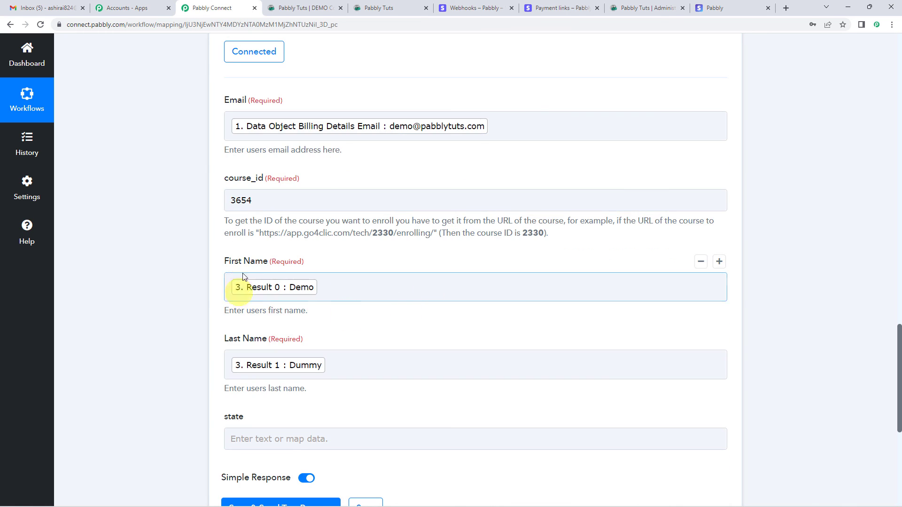
scroll(266, 351, "down", 3)
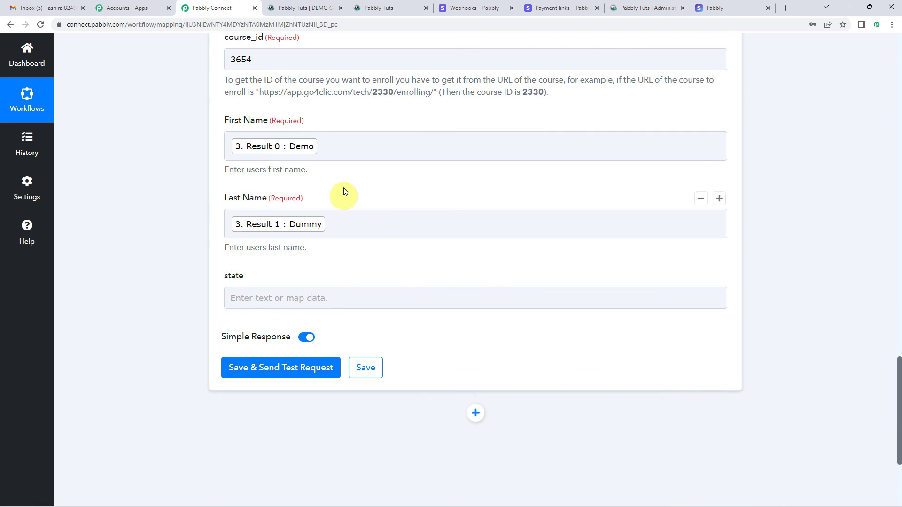
scroll(343, 187, "down", 1)
left_click(264, 250)
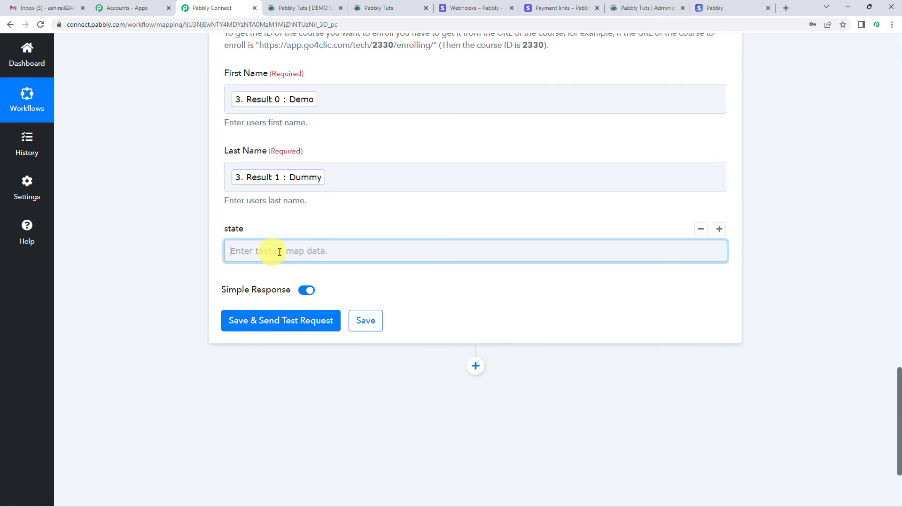
left_click(361, 219)
scroll(368, 224, "down", 2)
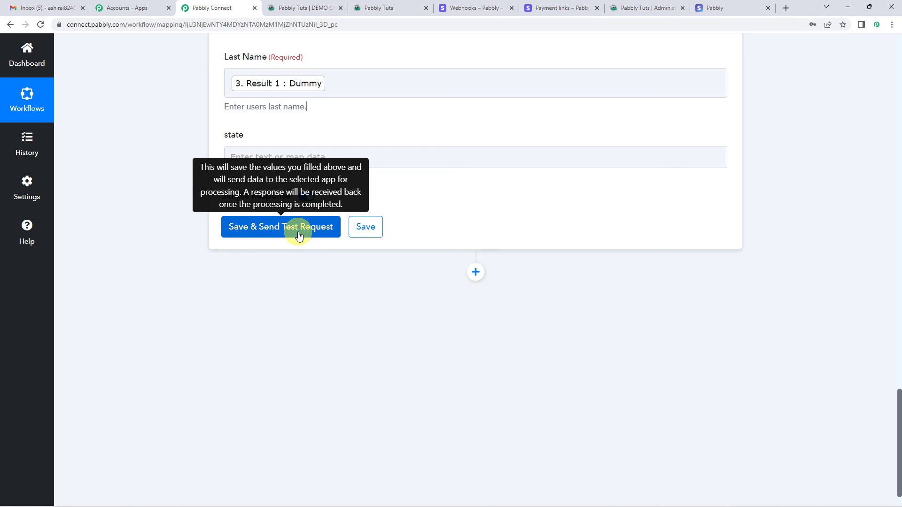
left_click(299, 235)
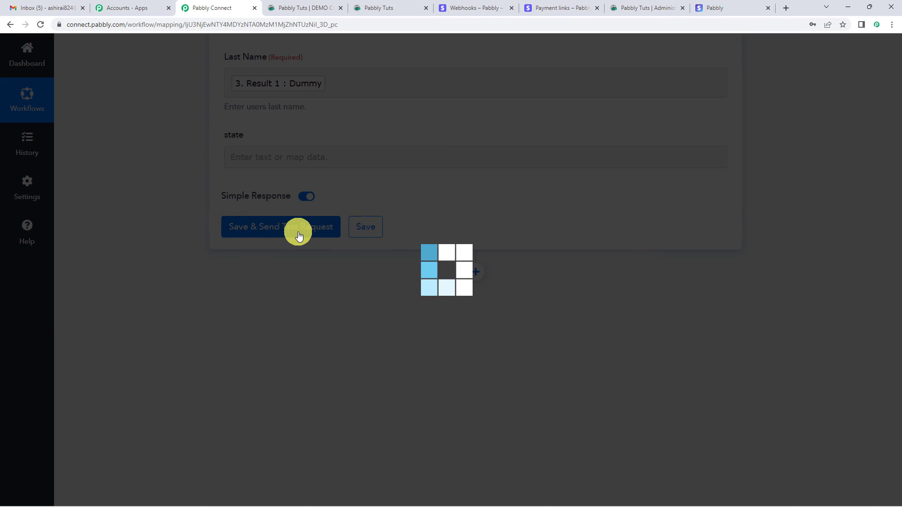
- Review the user ID, email and name fields in the response received by the go4clic Enroll User action
scroll(451, 240, "down", 3)
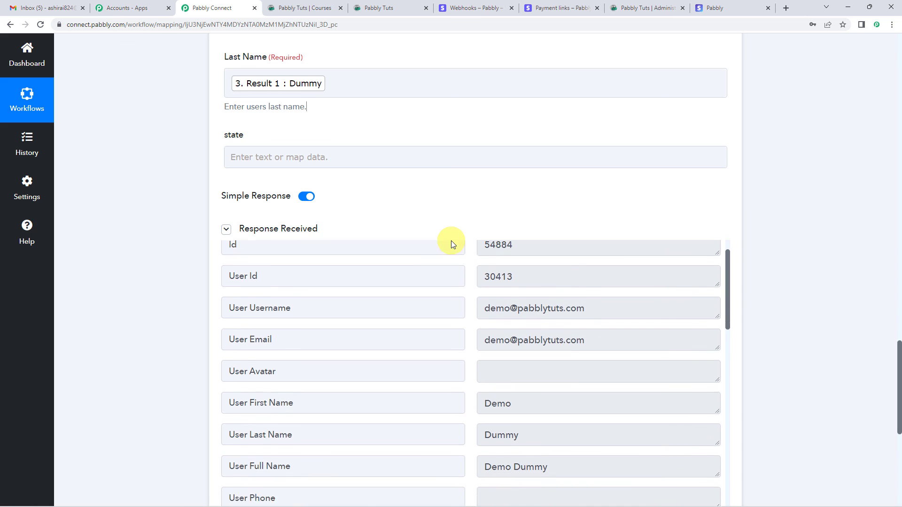
scroll(455, 318, "up", 3)
scroll(437, 169, "down", 2)
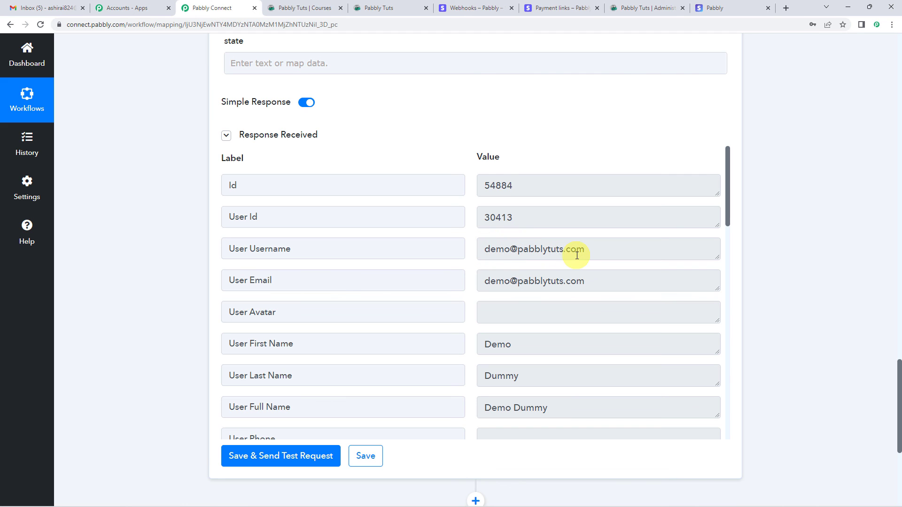
scroll(487, 275, "down", 1)
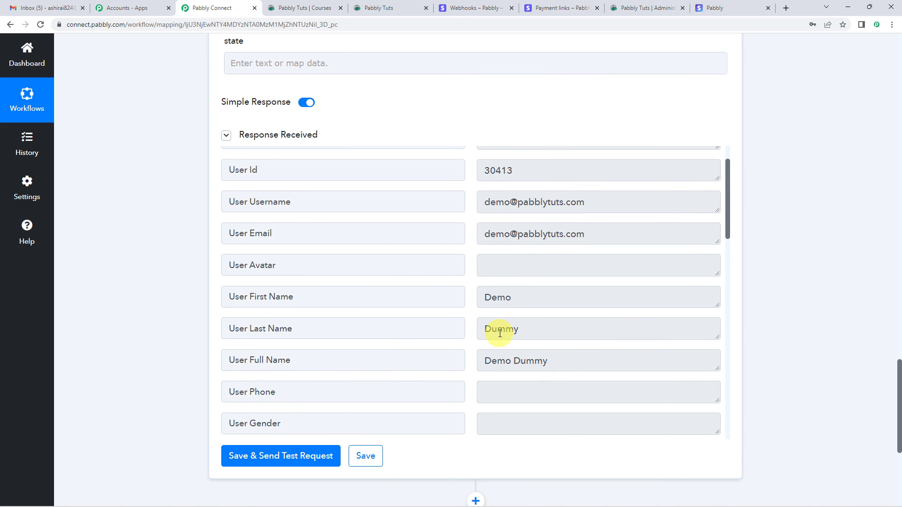
scroll(499, 332, "down", 3)
scroll(224, 272, "up", 1)
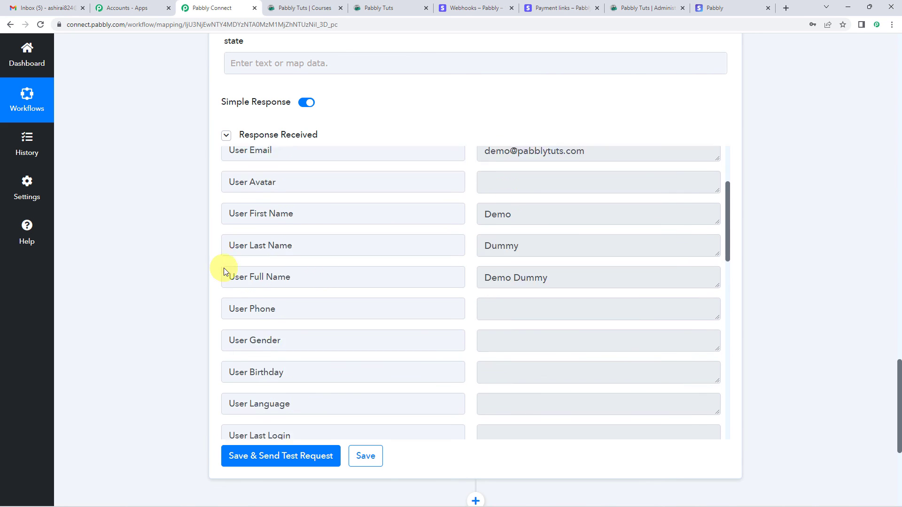
scroll(224, 268, "up", 2)
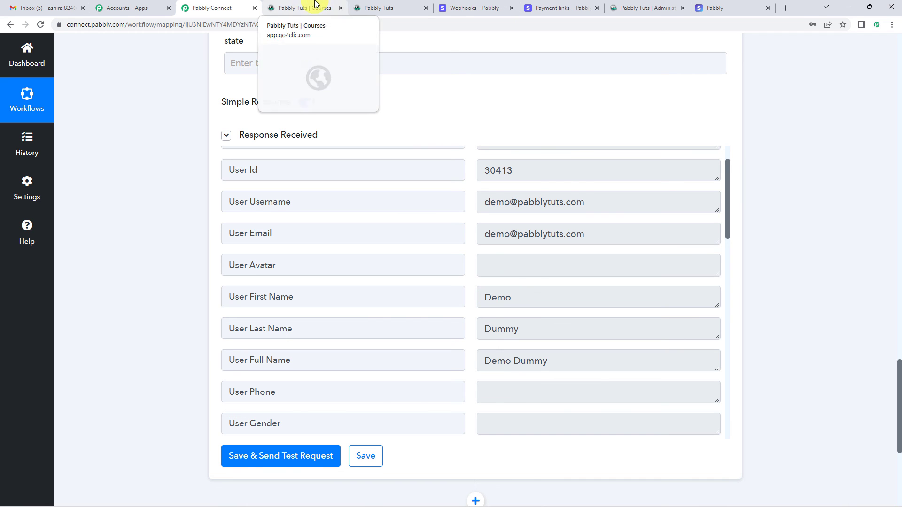
- Switch to go4clic and look through the Users list for the newly enrolled customer
left_click(301, 5)
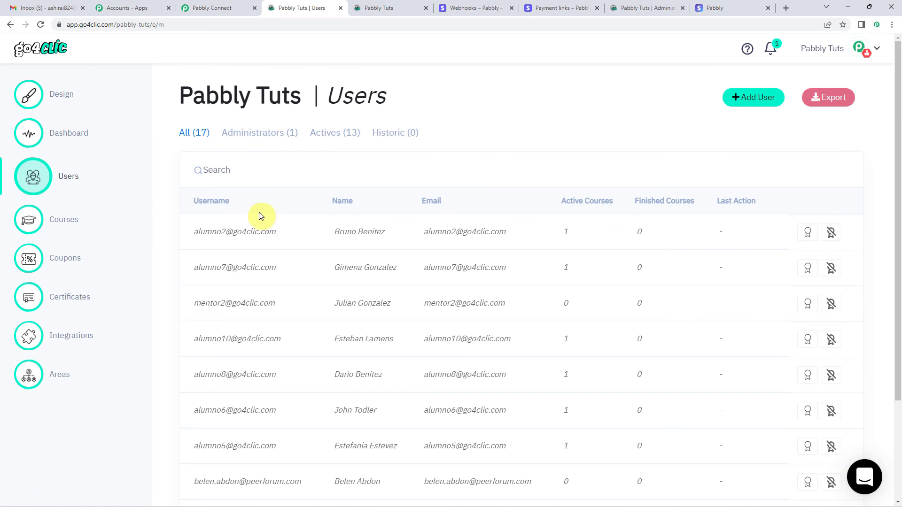
scroll(249, 225, "down", 1)
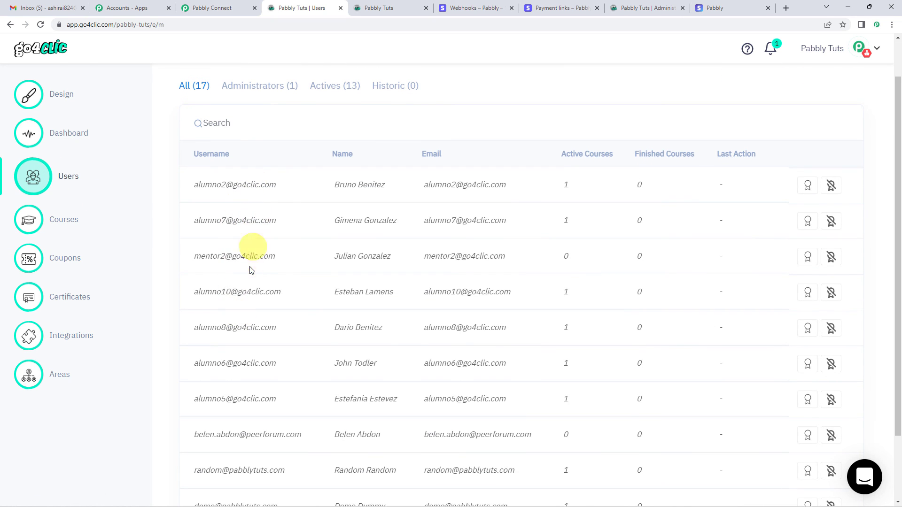
scroll(250, 271, "down", 2)
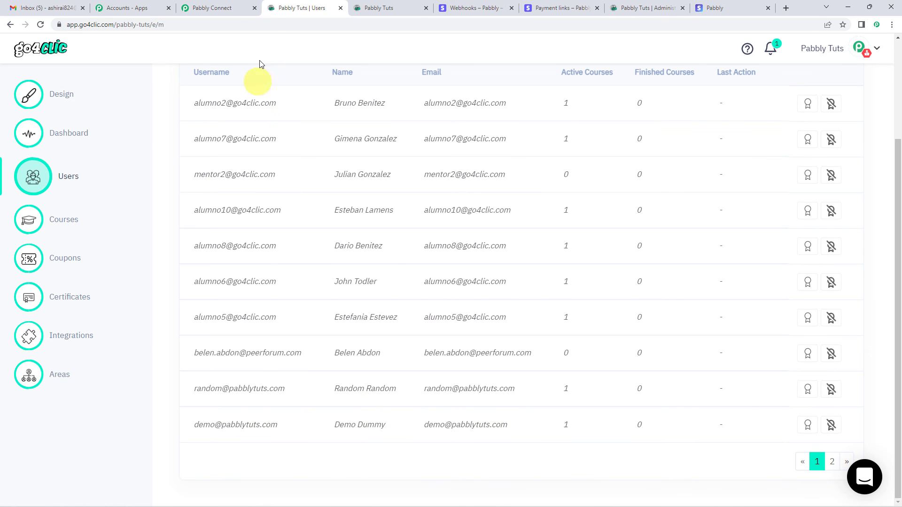
- Return to the Pabbly Connect workflow and collapse the Stripe New Charge trigger
left_click(224, 5)
scroll(185, 285, "up", 15)
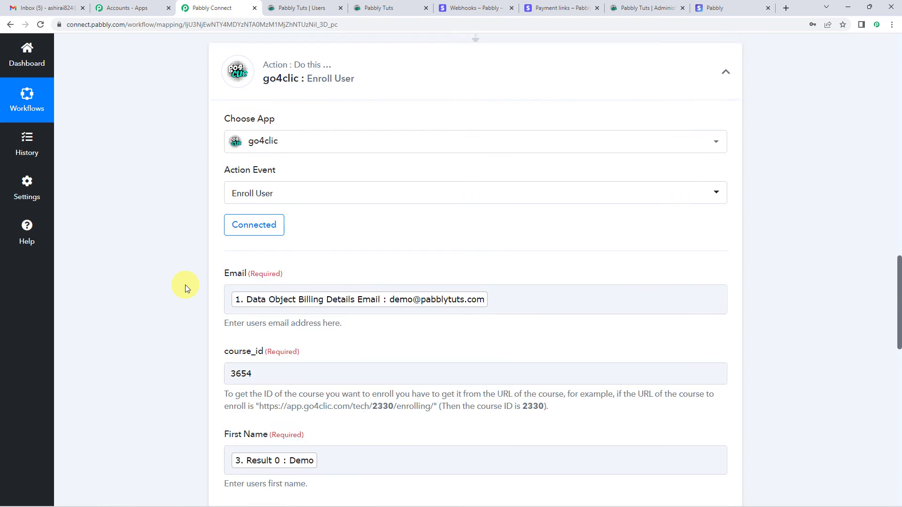
scroll(161, 264, "up", 20)
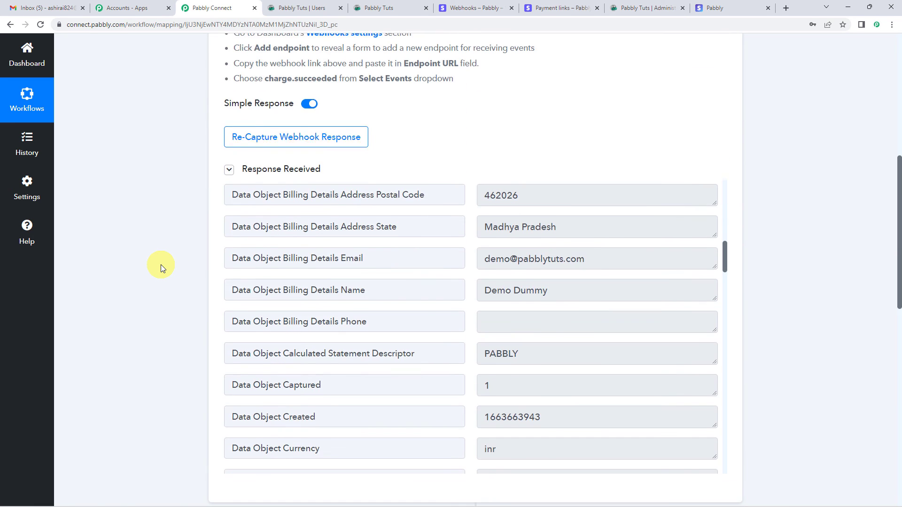
left_click(323, 216)
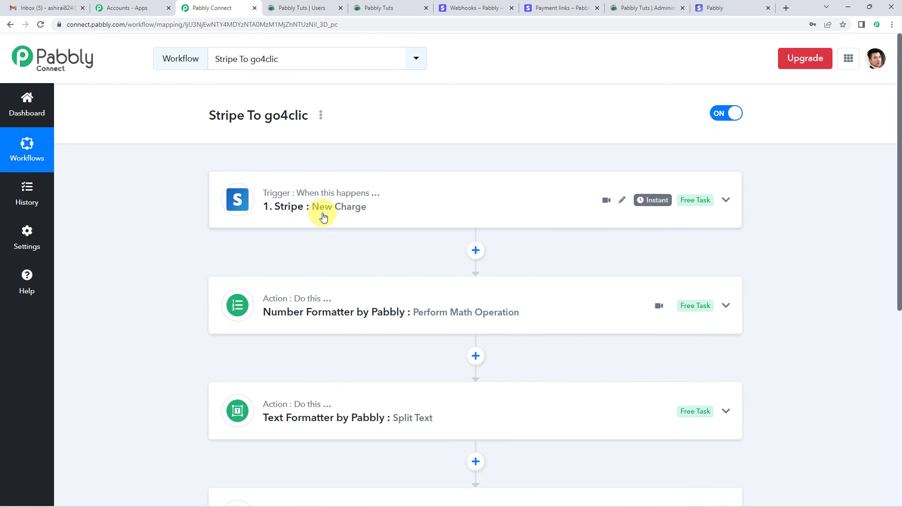